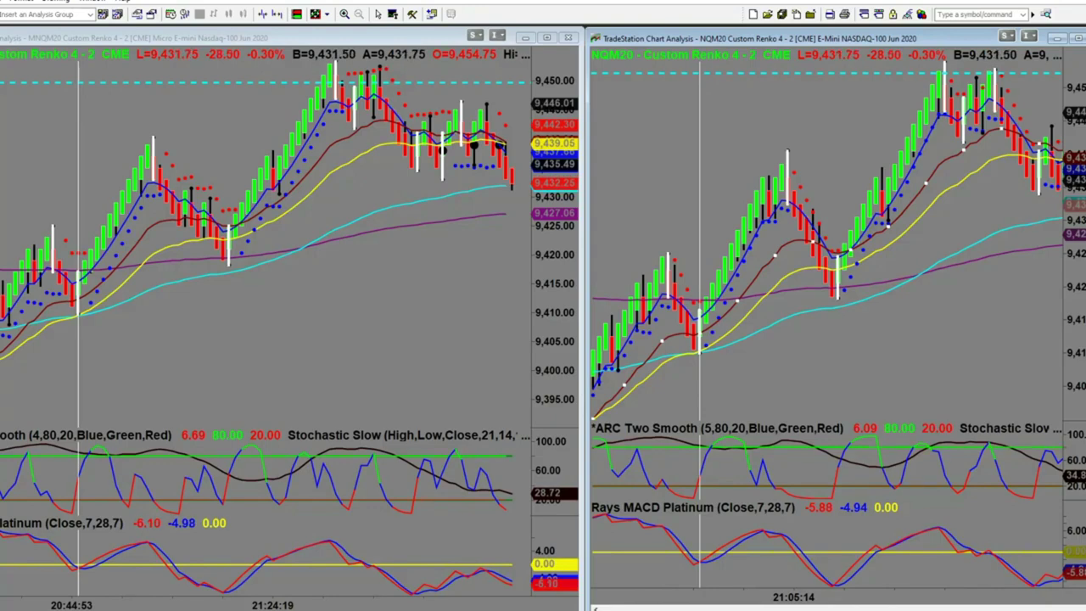
# Examine the marked trade setups on the Micro E-mini Nasdaq 4-2 Renko chart around the 17:00 open, including the bar values near 17:06.
pyautogui.click(431, 281)
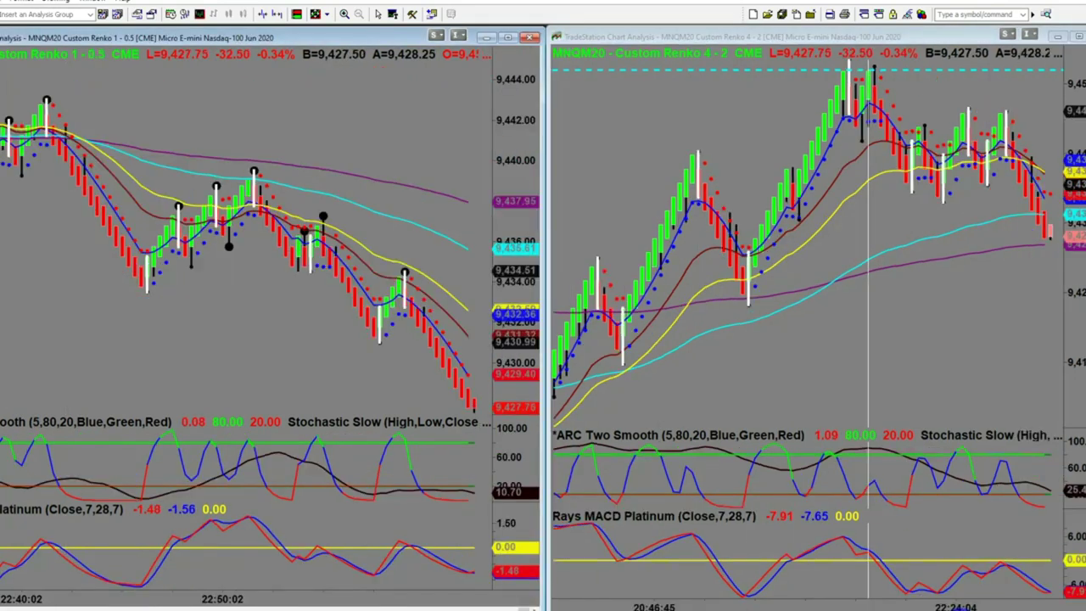
pyautogui.click(379, 436)
pyautogui.click(347, 413)
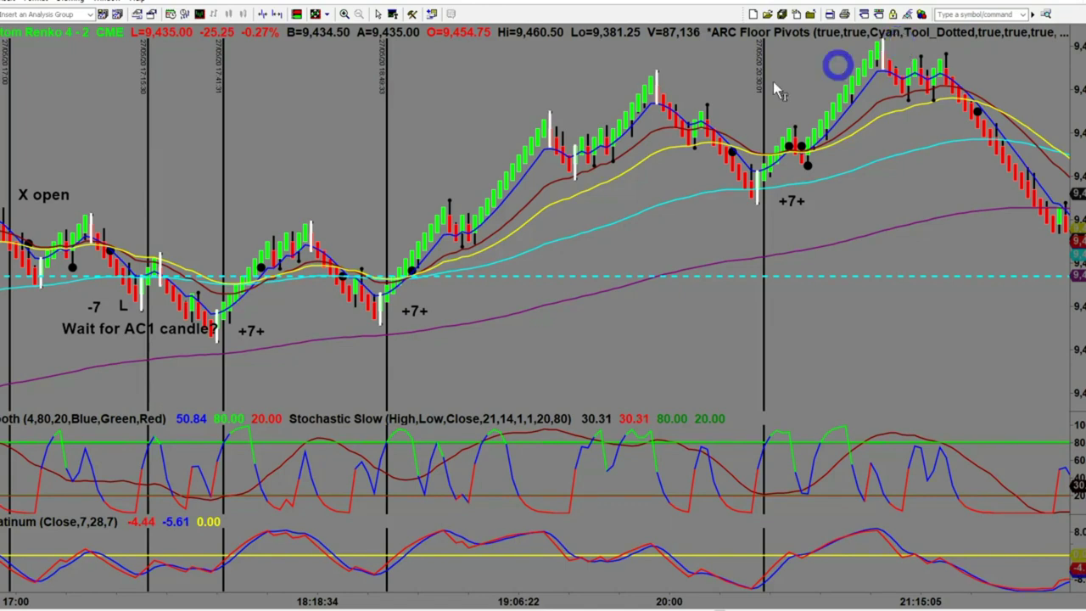
pyautogui.scroll(2, 304, 400)
pyautogui.scroll(5, 304, 401)
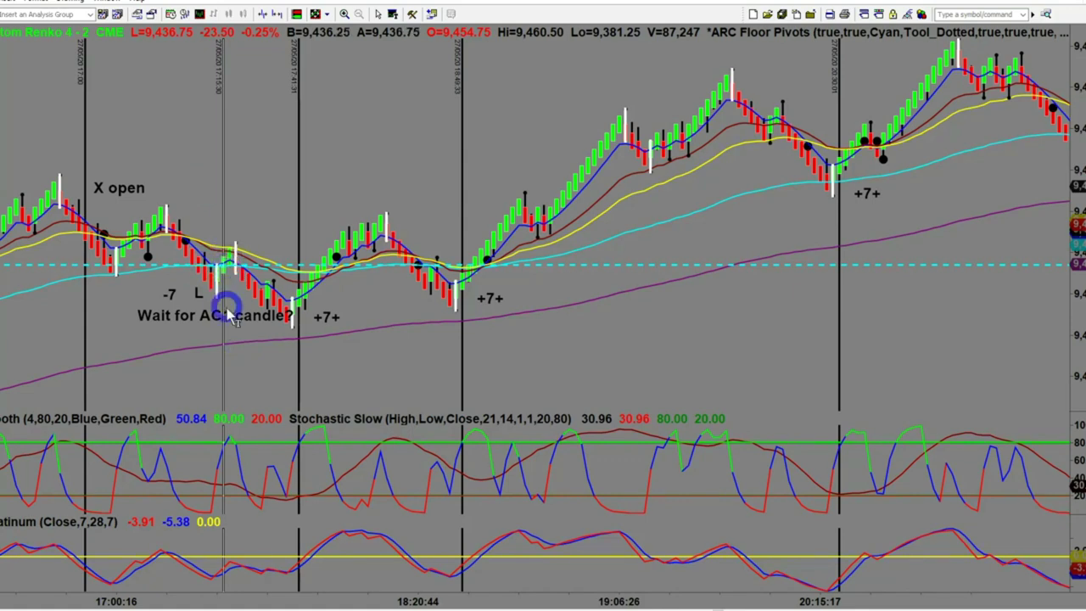
pyautogui.middleClick(190, 178)
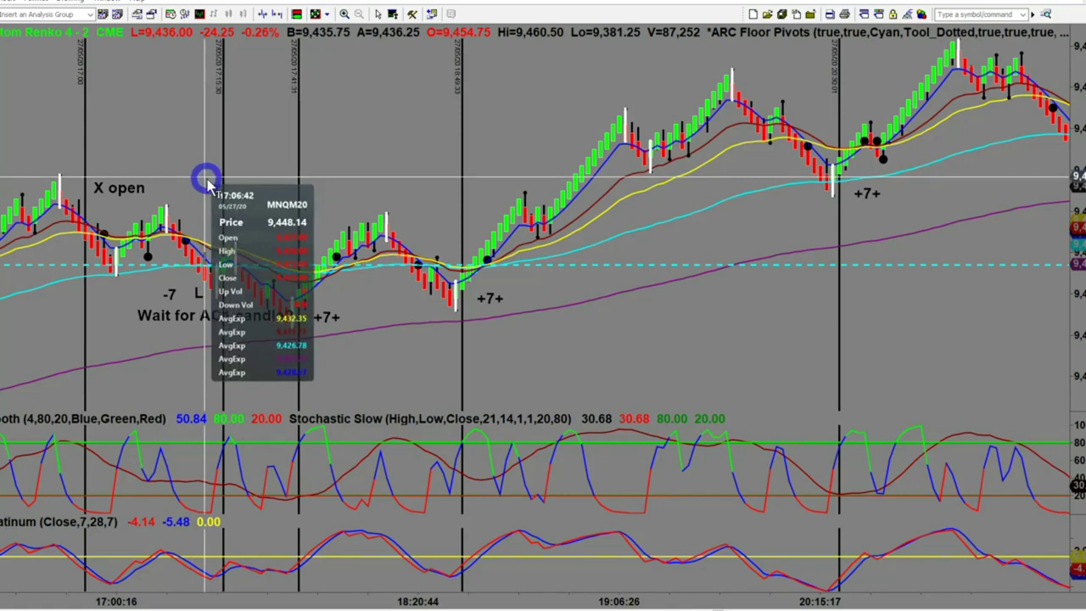
pyautogui.middleClick(223, 189)
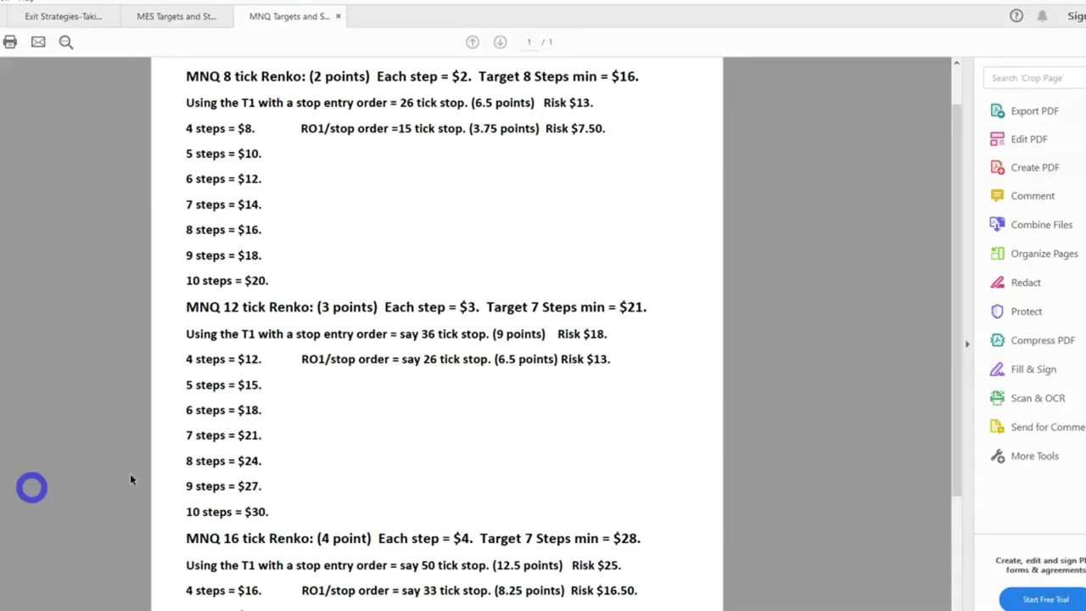
# Switch to Acrobat and read the MNQ Targets and Stops document, comparing steps, stops and risk for the 8, 12 and 16 tick Renko.
pyautogui.scroll(1, 352, 339)
pyautogui.scroll(1, 351, 338)
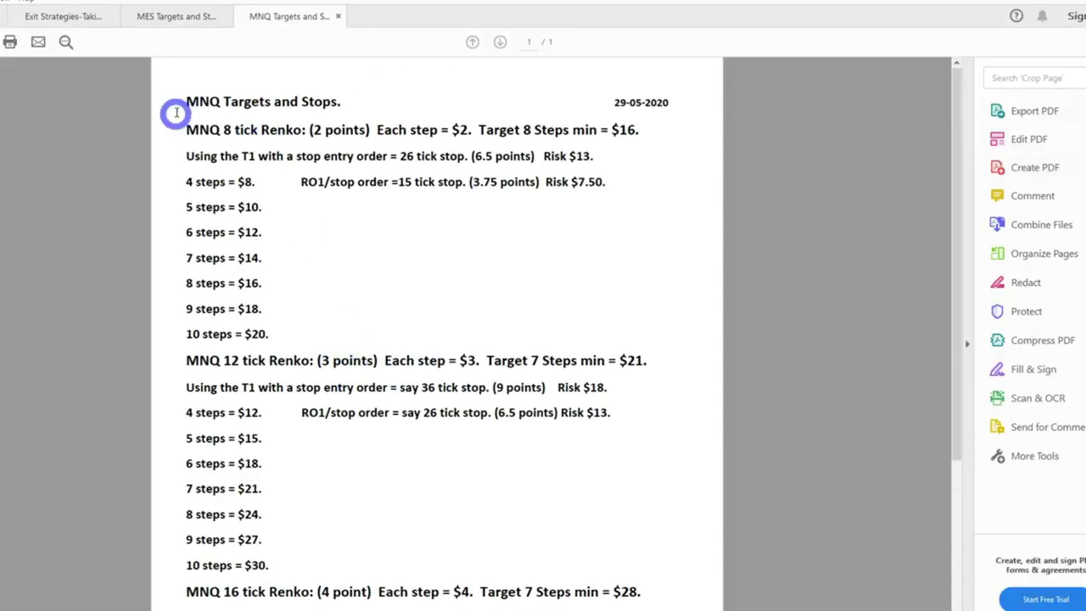
pyautogui.scroll(-3, 277, 254)
pyautogui.scroll(-3, 275, 268)
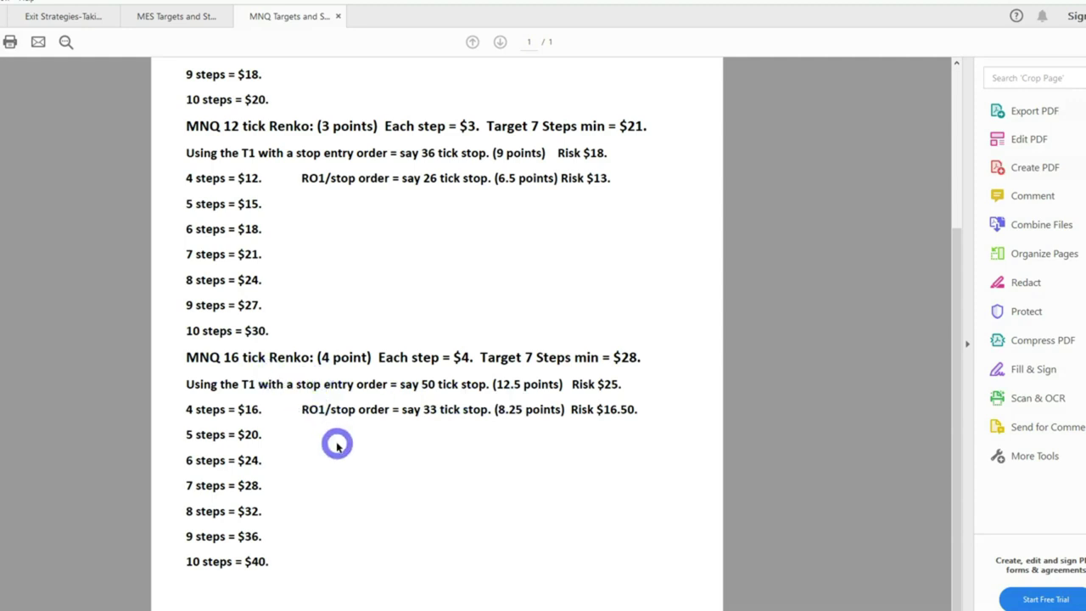
pyautogui.scroll(2, 297, 526)
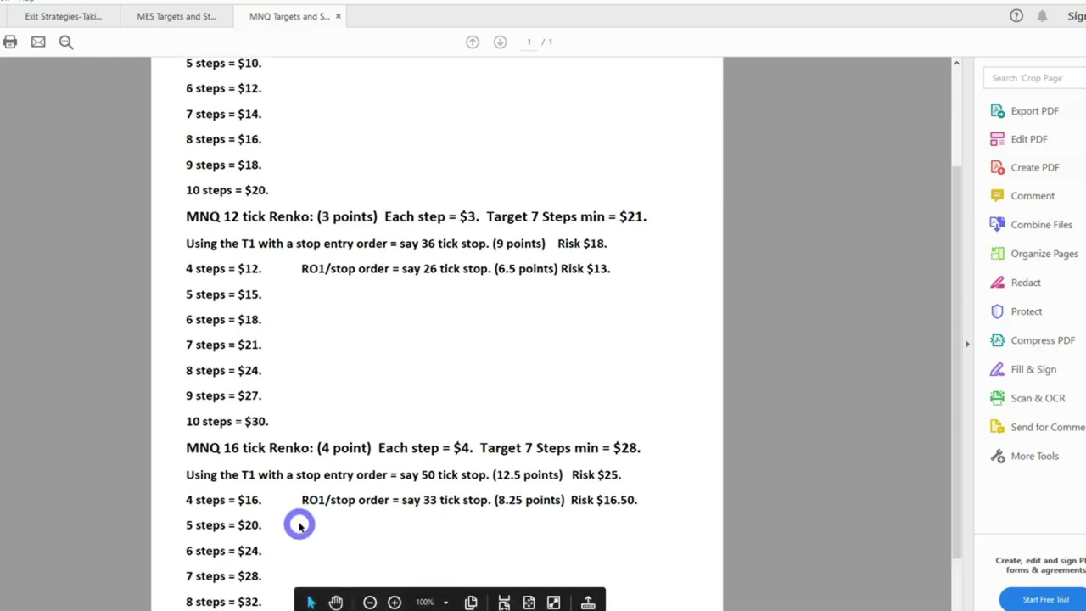
pyautogui.scroll(2, 298, 526)
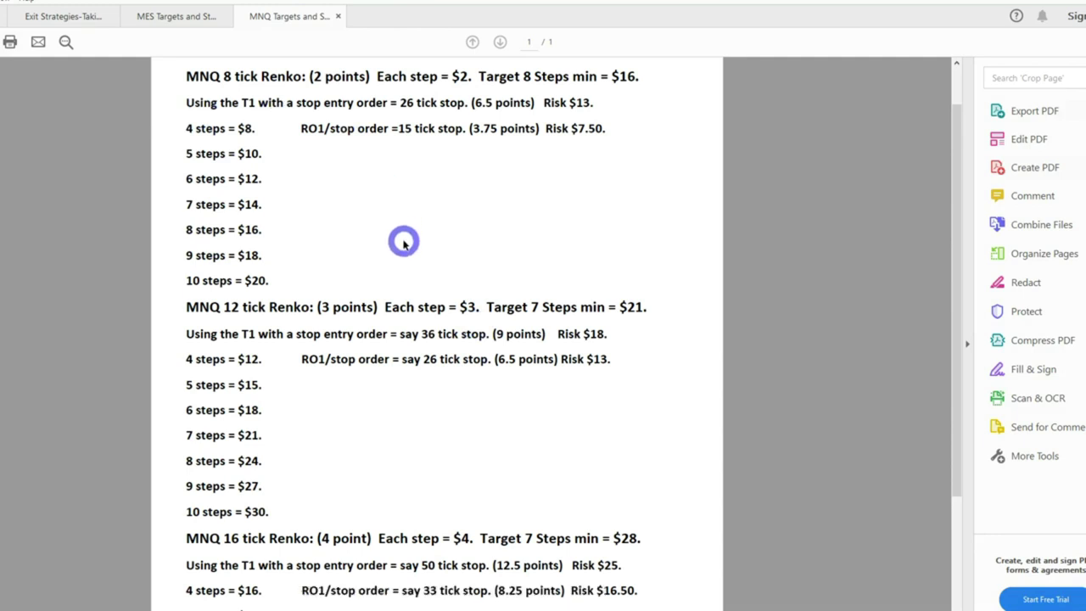
pyautogui.scroll(-4, 400, 243)
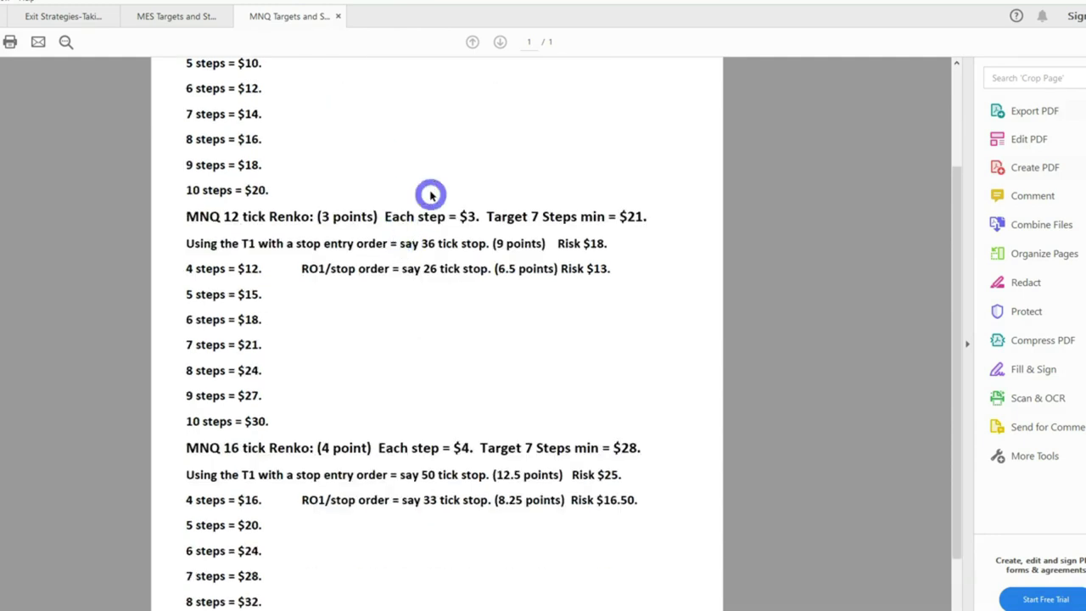
pyautogui.scroll(4, 235, 485)
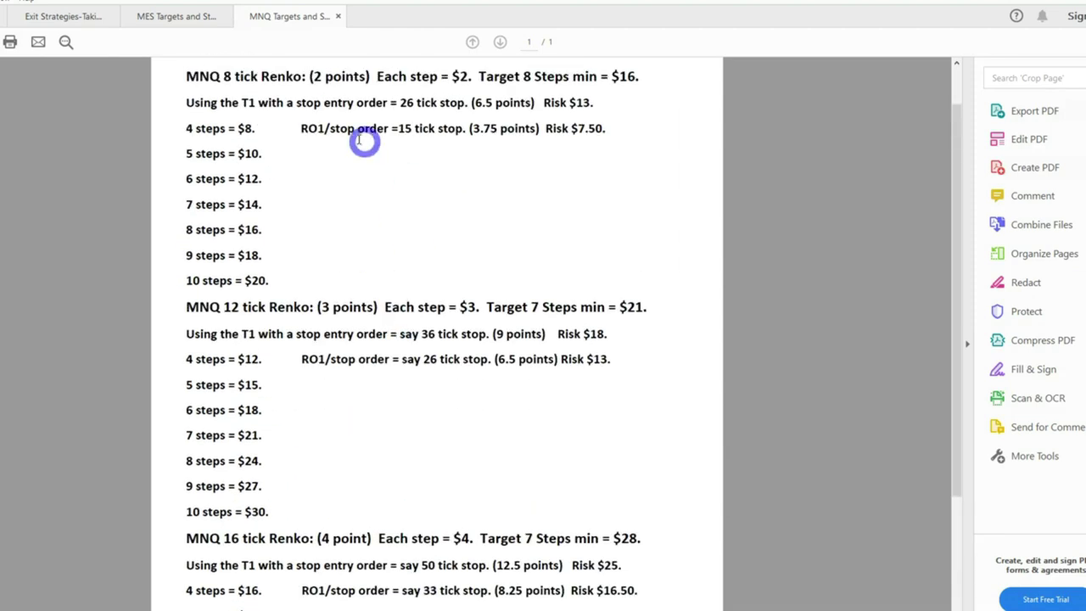
pyautogui.scroll(-4, 356, 441)
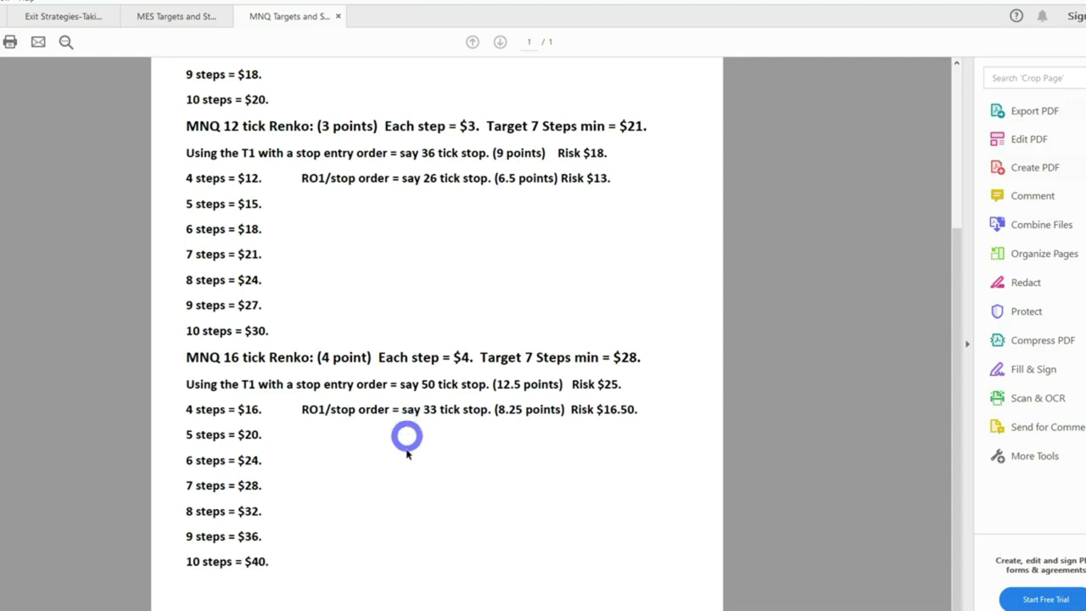
# Collapse the tools pane beside the PDF and minimize the reader to return to the TradeStation chart.
pyautogui.click(967, 346)
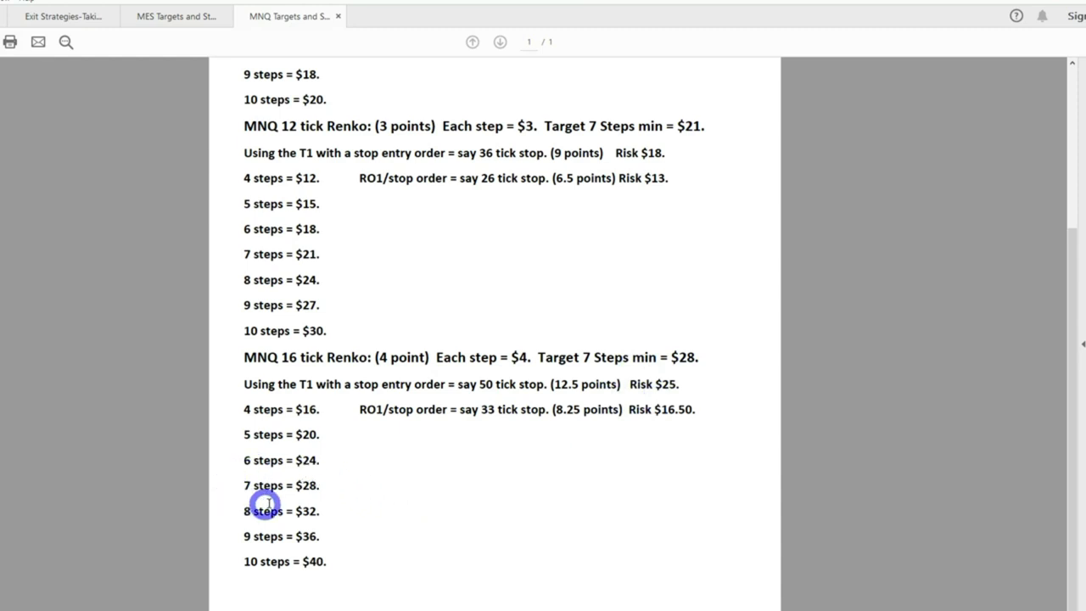
pyautogui.doubleClick(318, 434)
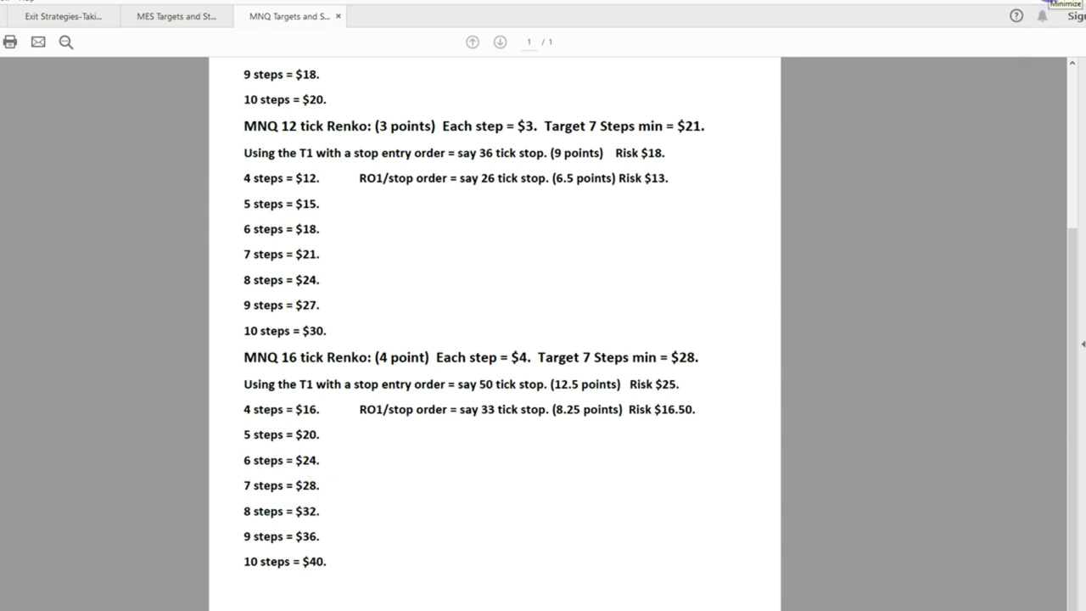
pyautogui.click(1045, 3)
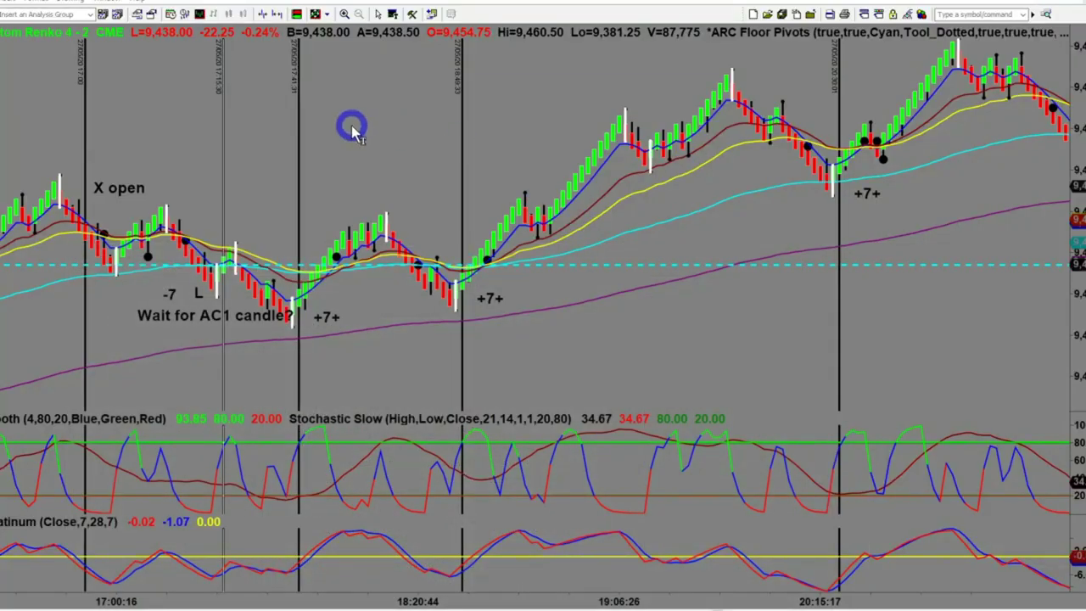
# Turn on the ATR stop and flip indicator for the 4-2 Renko chart.
pyautogui.rightClick(352, 127)
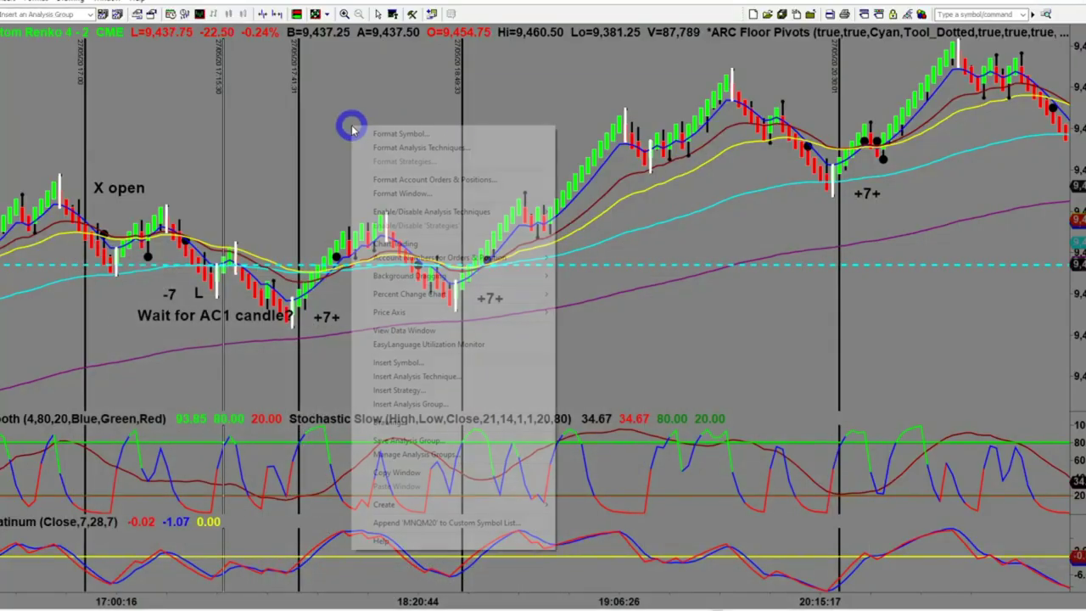
pyautogui.click(404, 148)
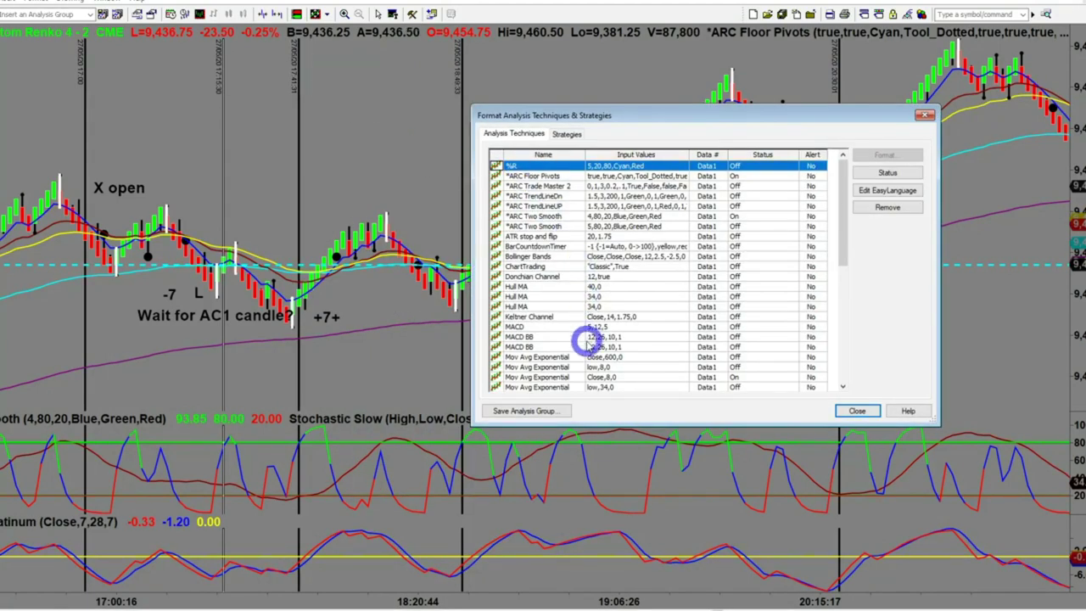
pyautogui.click(543, 237)
pyautogui.click(899, 172)
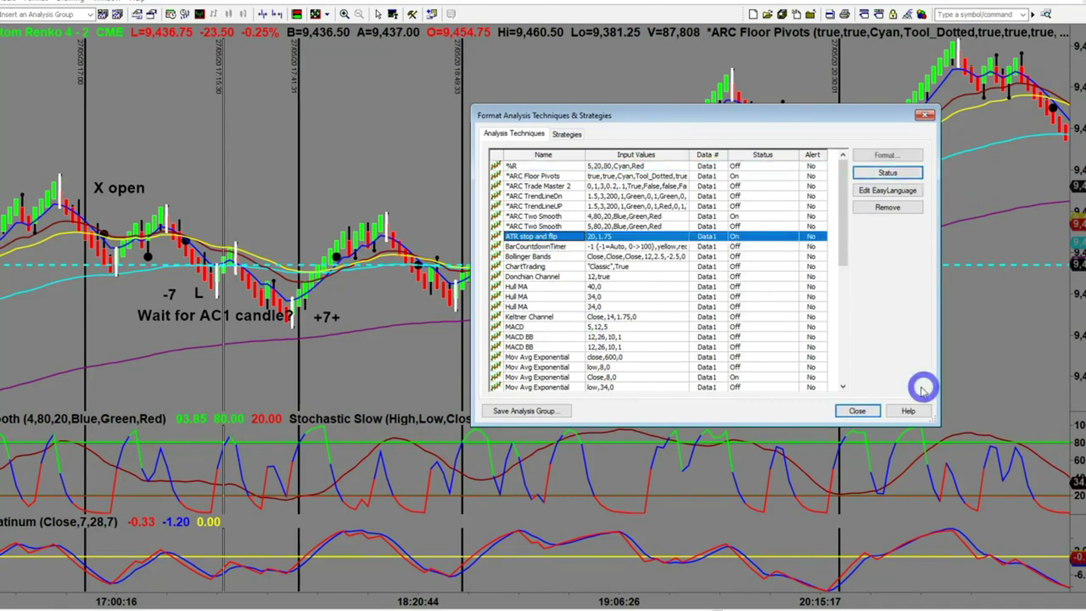
pyautogui.click(861, 410)
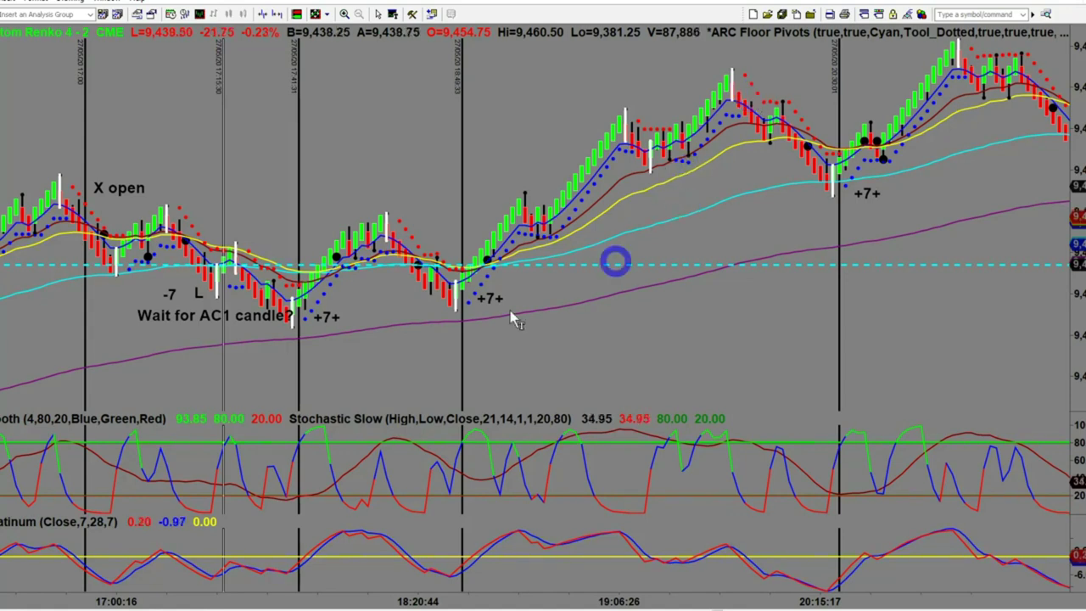
# Disable the ATR stop and flip indicator on the chart.
pyautogui.rightClick(589, 192)
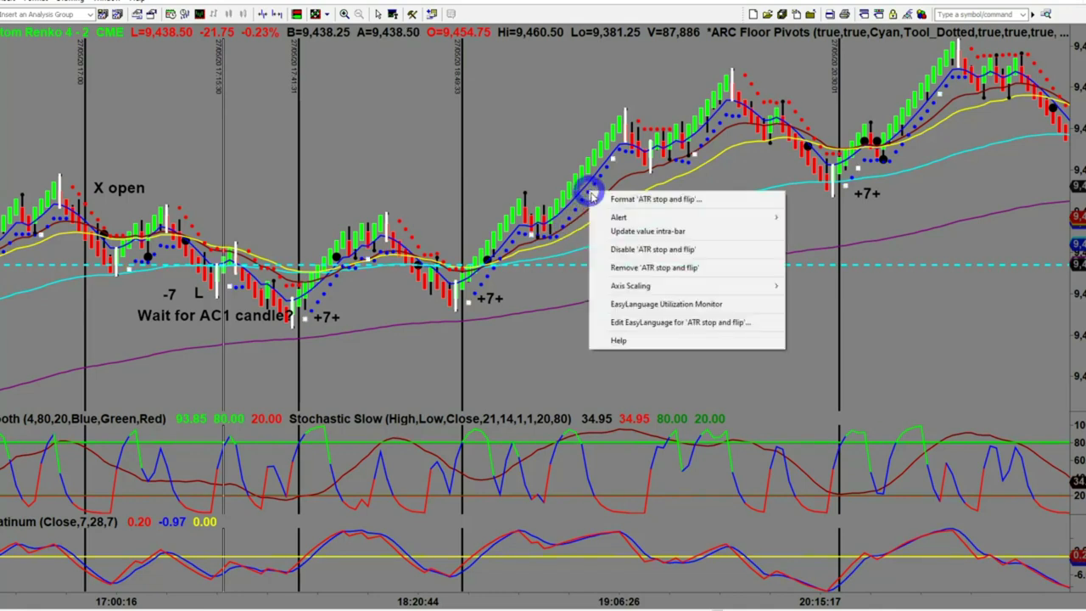
pyautogui.click(621, 251)
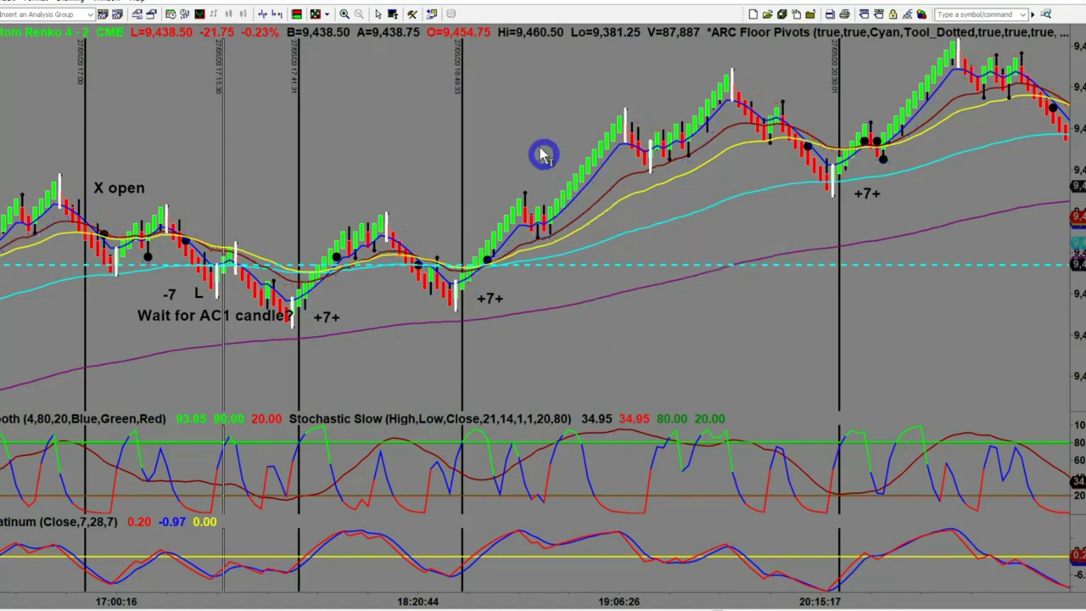
# Turn on the Parabolic SAR indicator in the chart's list of analysis techniques.
pyautogui.rightClick(512, 117)
pyautogui.click(541, 141)
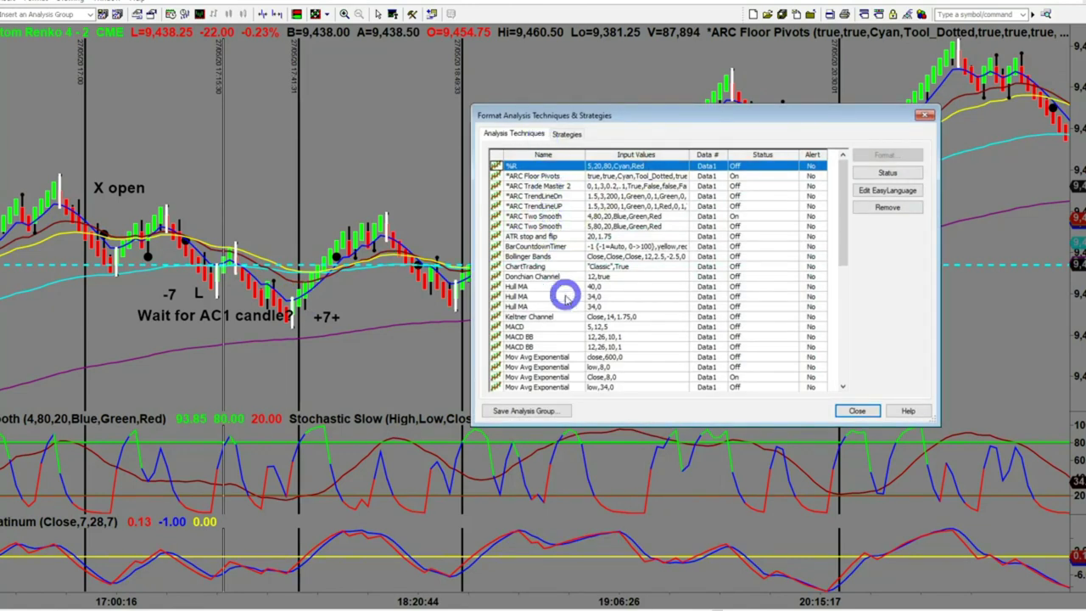
pyautogui.scroll(-6, 567, 312)
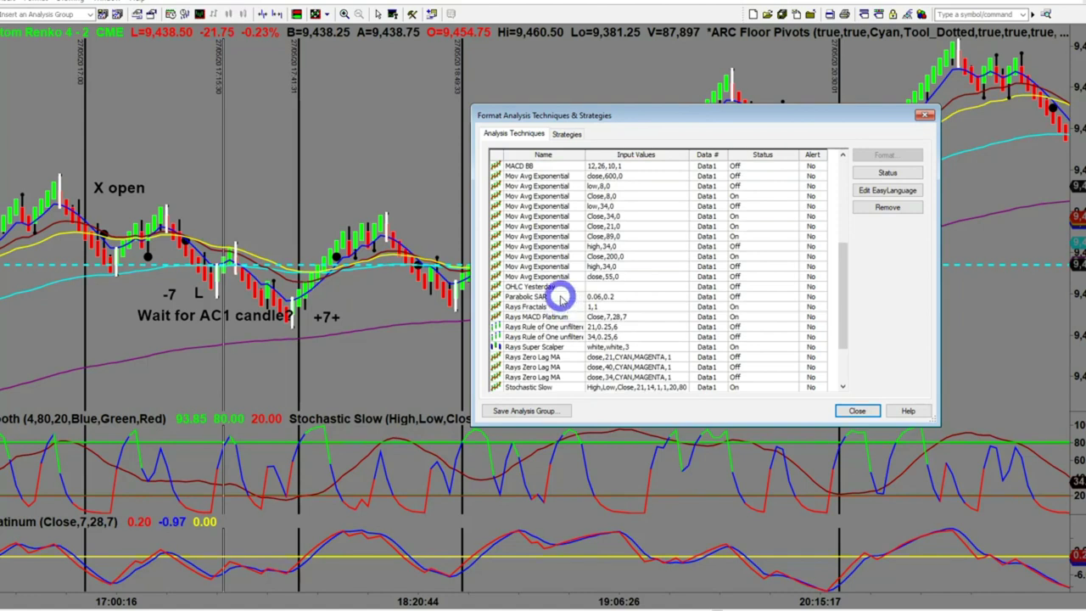
pyautogui.click(560, 296)
pyautogui.click(874, 174)
pyautogui.click(857, 410)
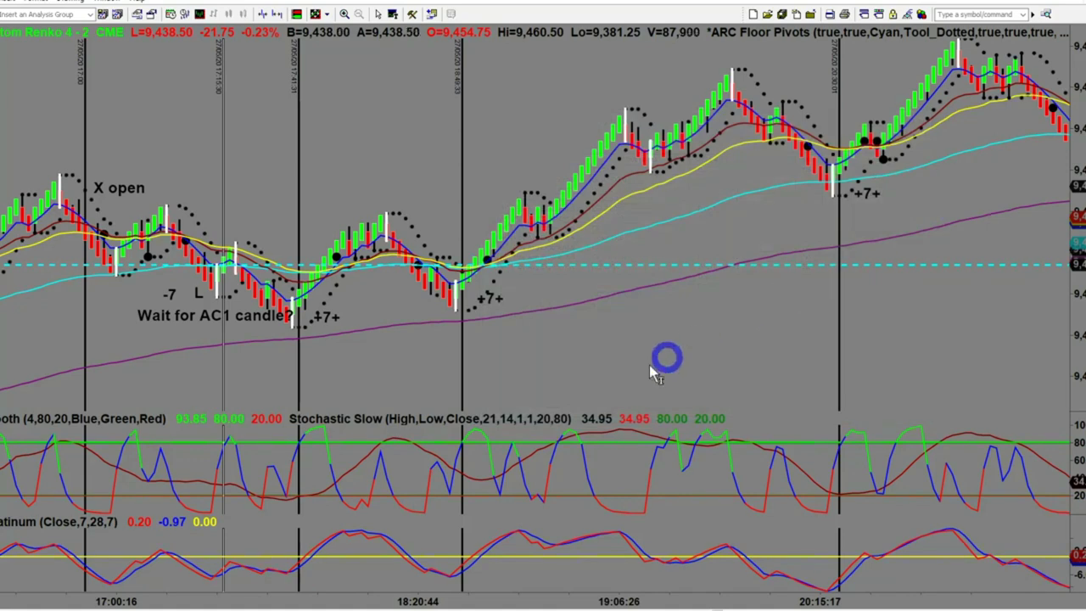
# Set the Parabolic SAR's AfStep input to 0.02, then disable the indicator on the chart.
pyautogui.rightClick(597, 183)
pyautogui.click(608, 187)
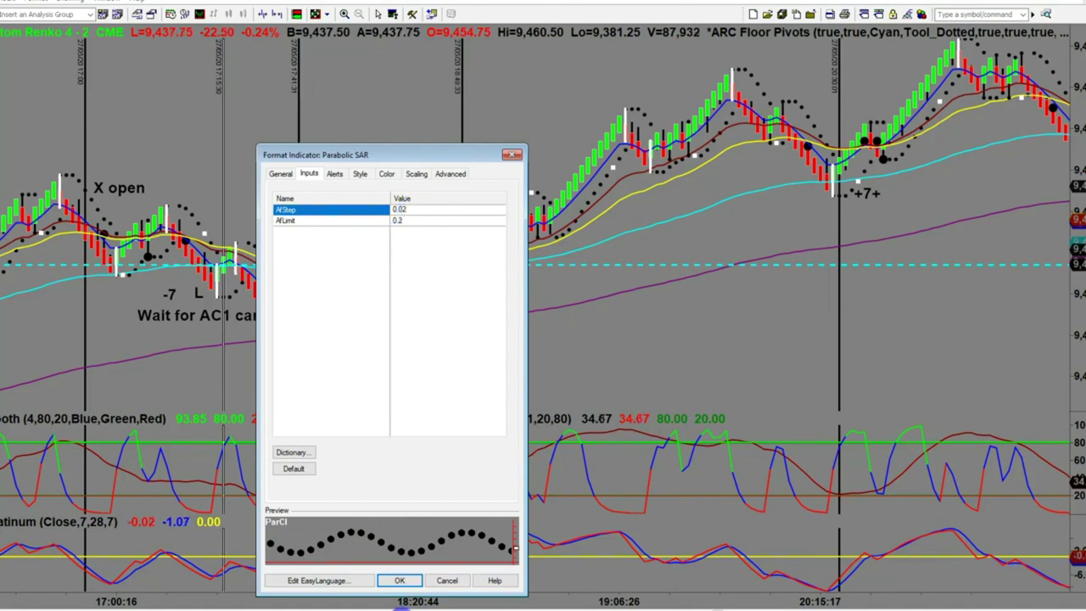
pyautogui.click(404, 579)
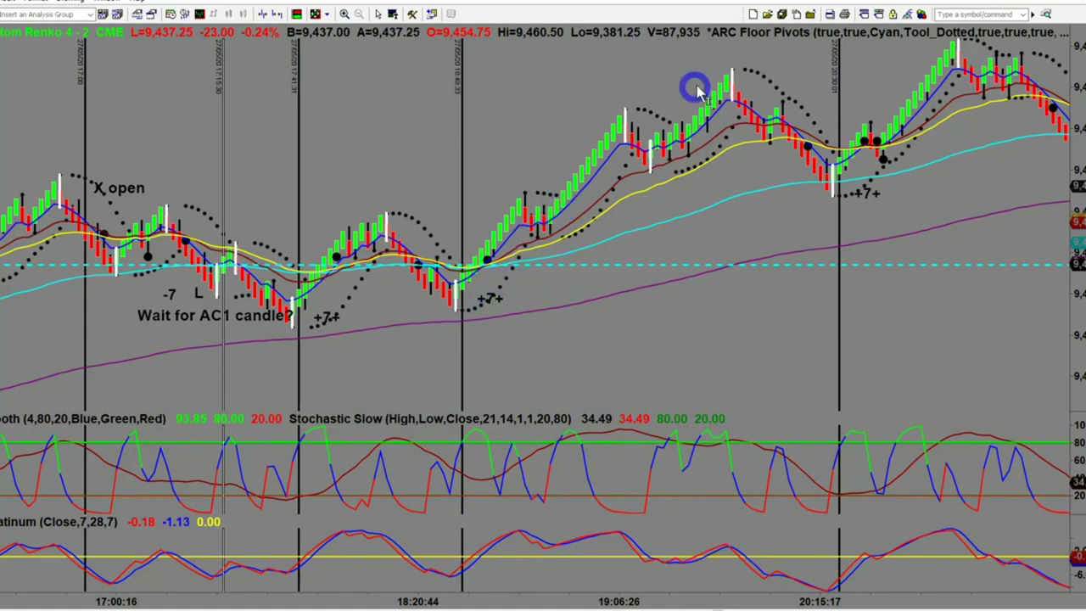
pyautogui.rightClick(646, 111)
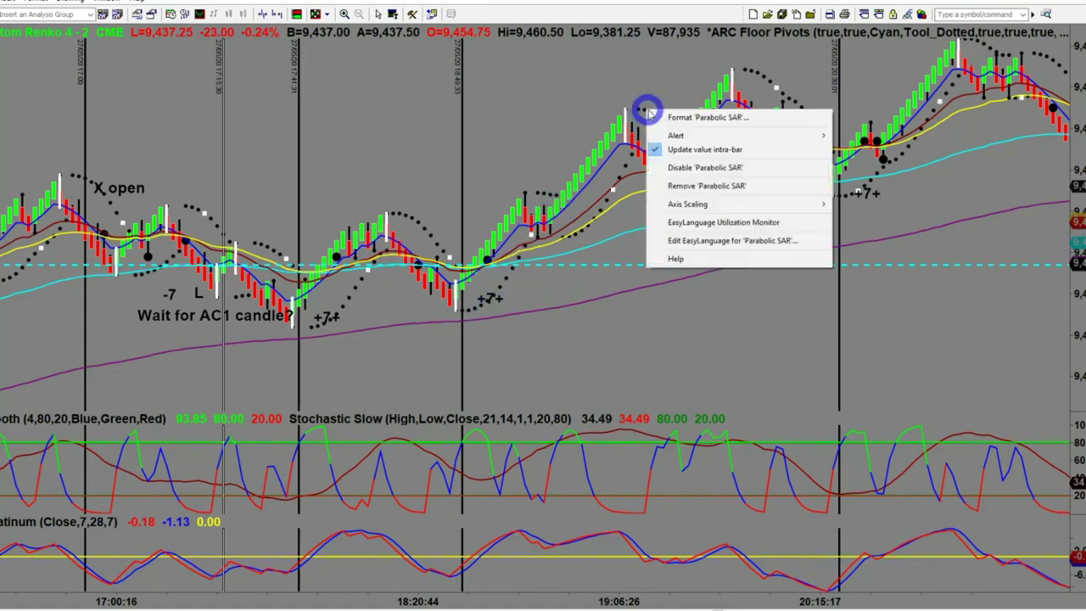
pyautogui.click(661, 167)
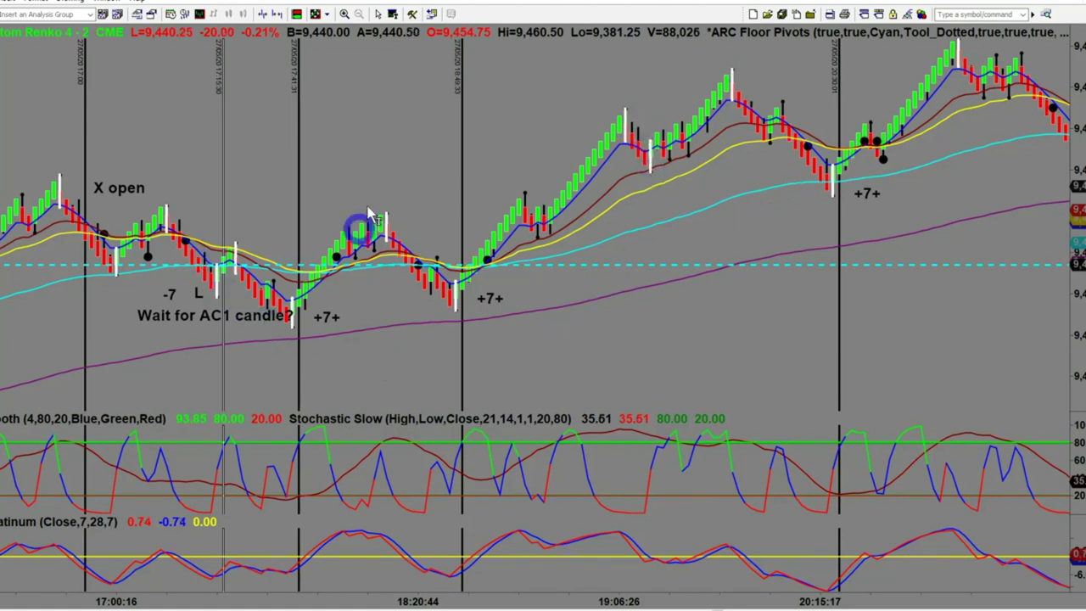
# Examine the marked +7+, 34, 2D and 2BD setups on the chart from the 17:00 open through to 00:30 on 5/28.
pyautogui.scroll(2, 899, 314)
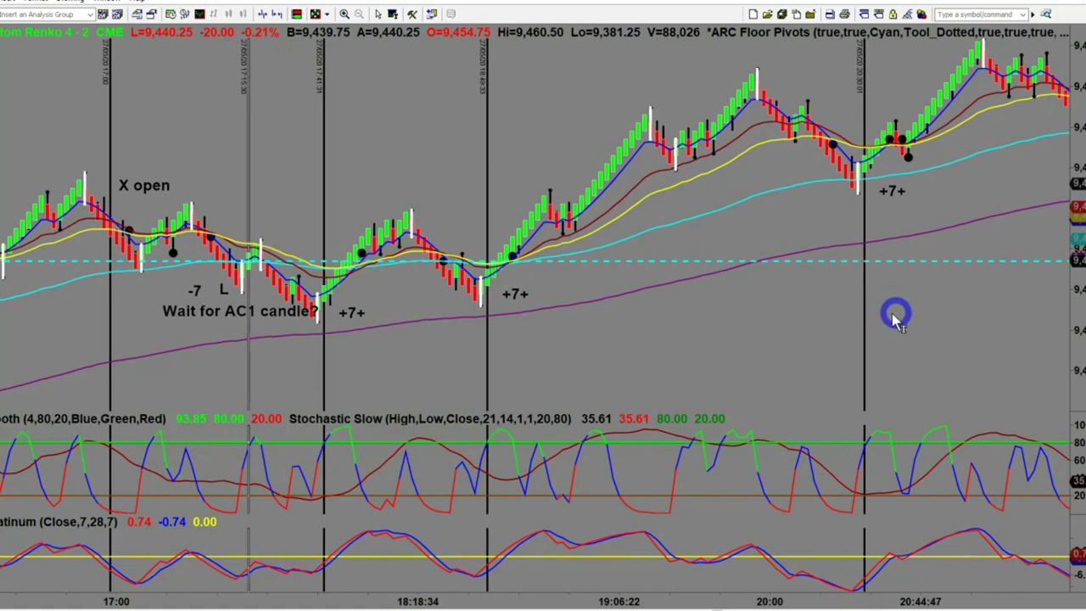
pyautogui.scroll(-10, 729, 332)
pyautogui.scroll(-10, 670, 374)
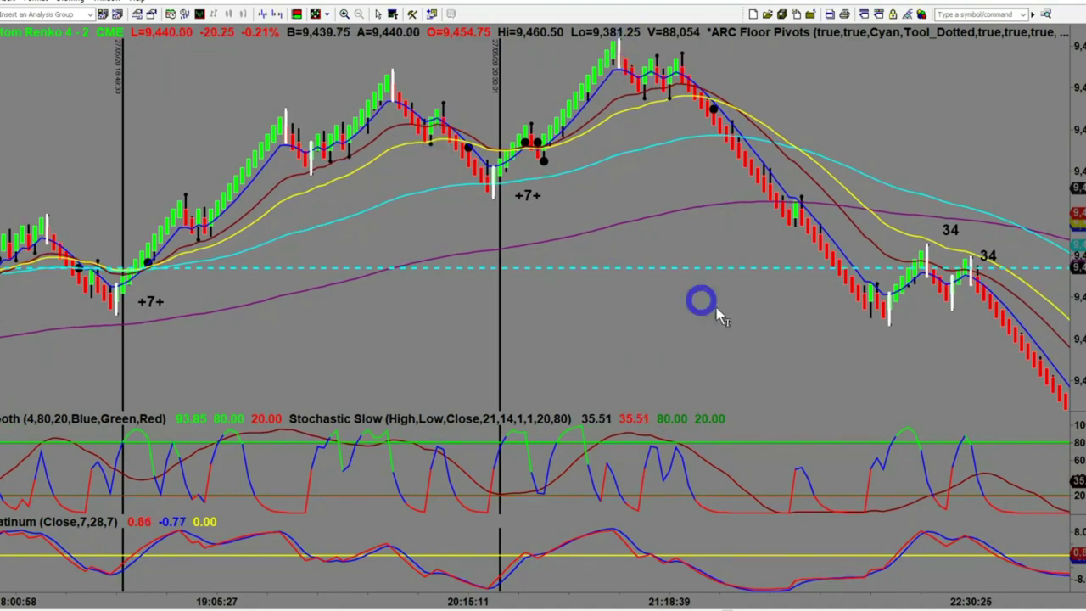
pyautogui.scroll(-8, 729, 316)
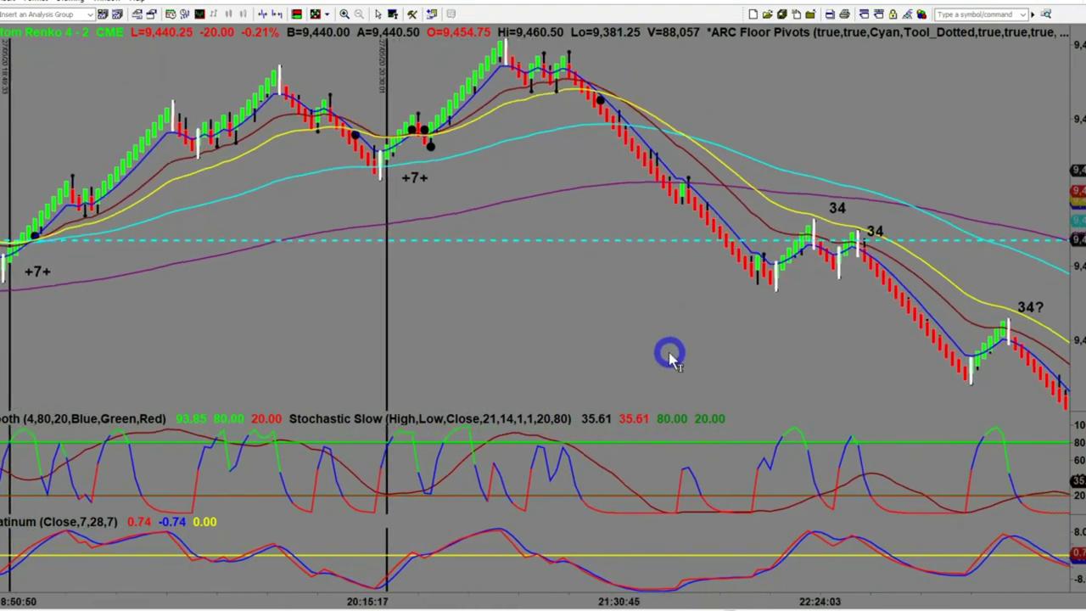
pyautogui.scroll(-10, 618, 364)
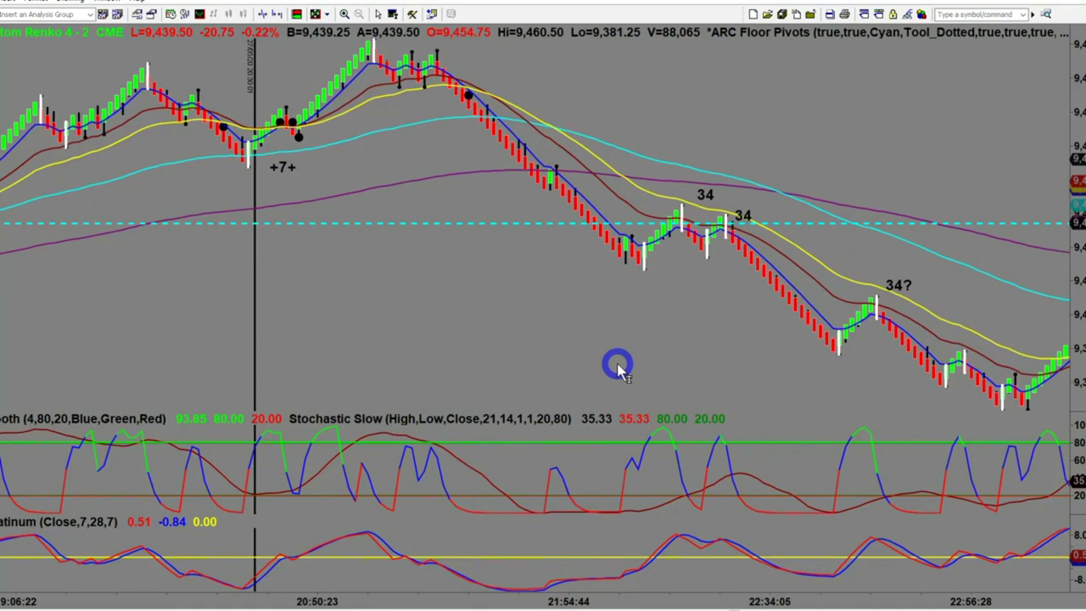
pyautogui.scroll(-2, 607, 377)
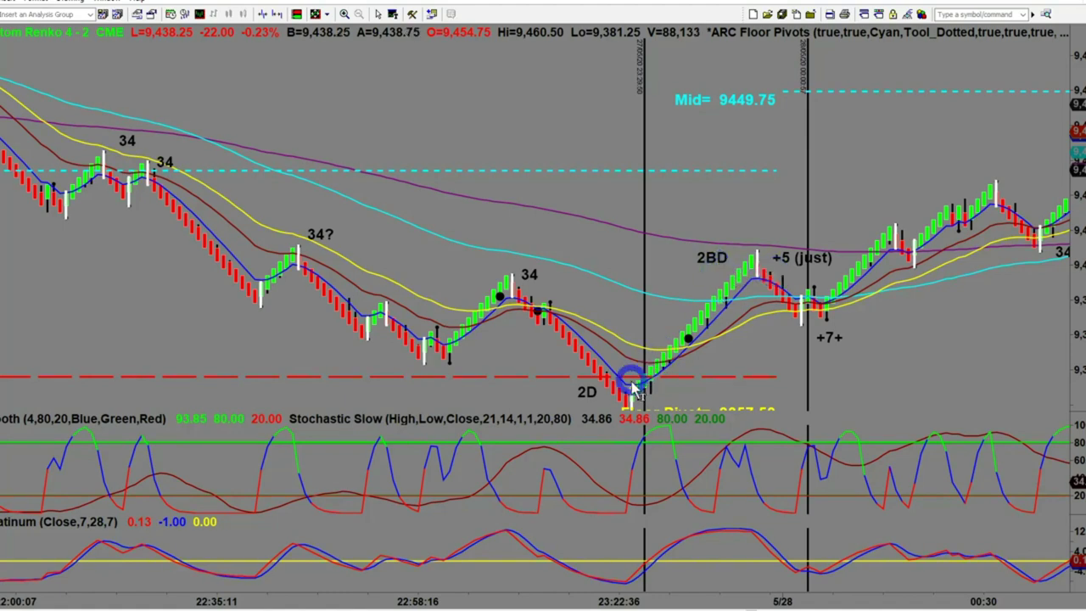
pyautogui.scroll(-3, 632, 386)
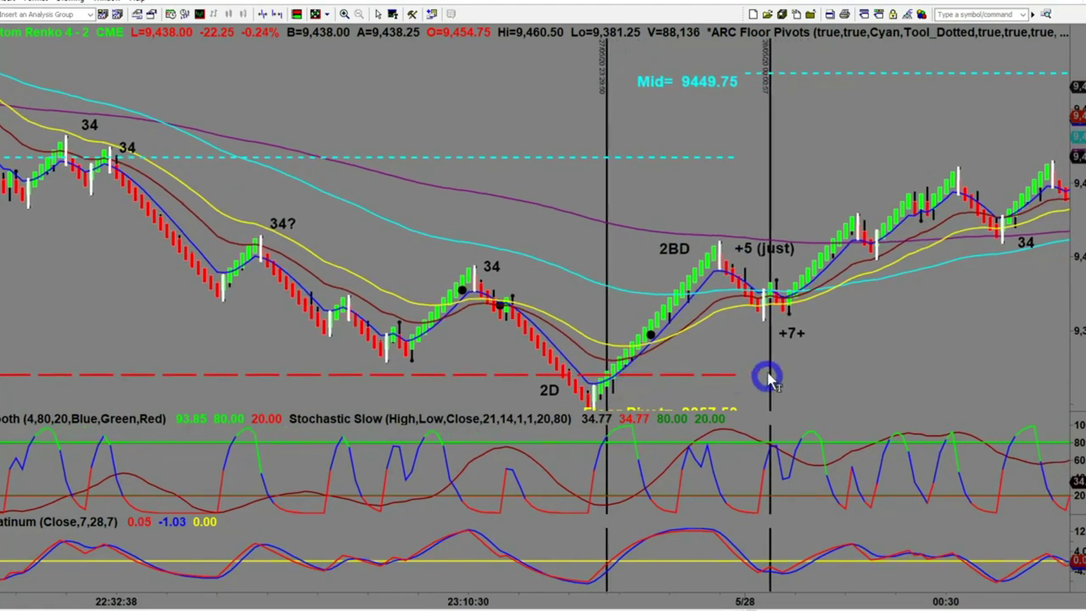
pyautogui.scroll(-5, 757, 305)
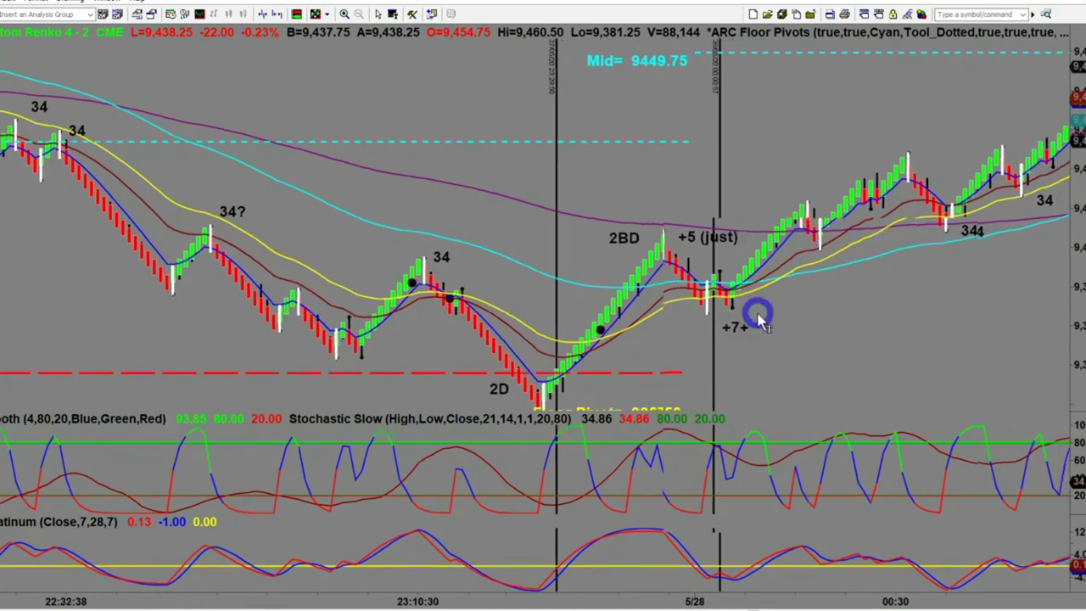
# Examine the +7+ and 34 setups on the chart from the start of 5/28 through the sell-off after 01:00.
pyautogui.scroll(-3, 766, 330)
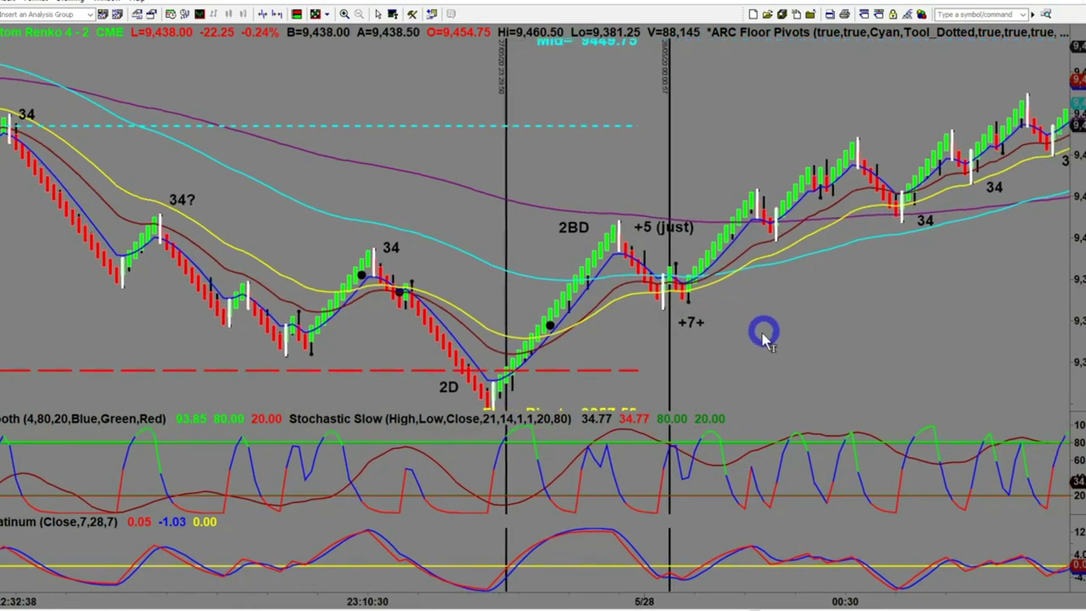
pyautogui.scroll(-4, 754, 310)
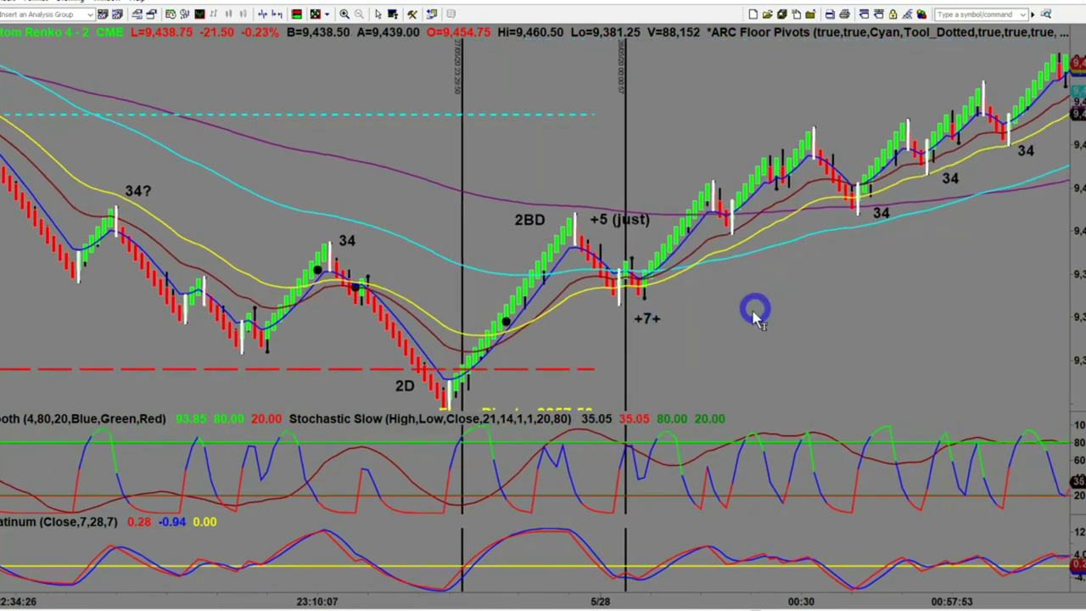
pyautogui.scroll(-12, 738, 324)
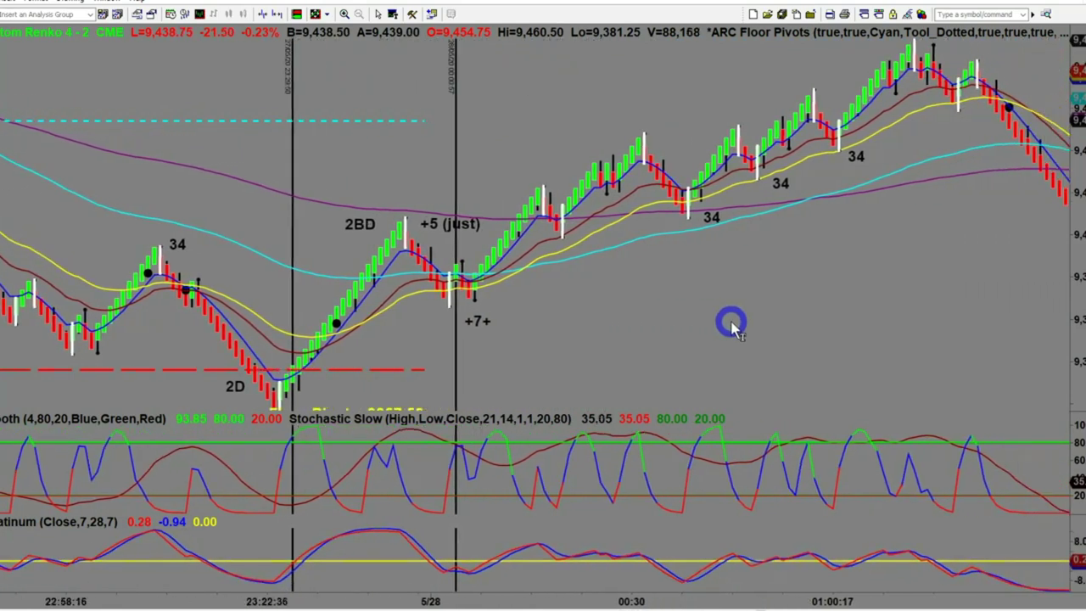
pyautogui.scroll(-3, 729, 322)
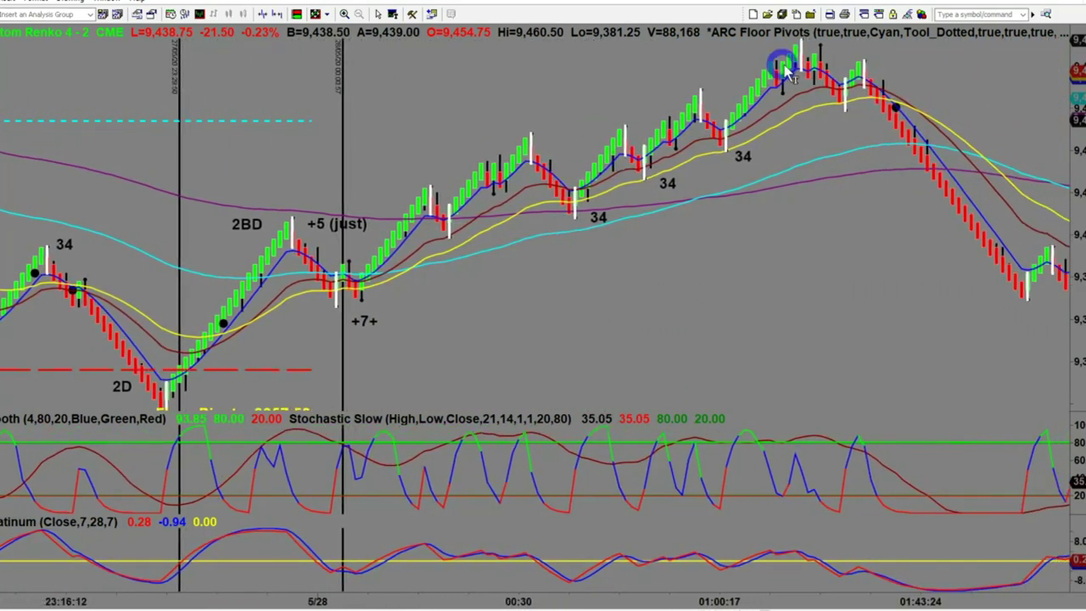
pyautogui.scroll(-2, 711, 229)
pyautogui.scroll(-7, 711, 233)
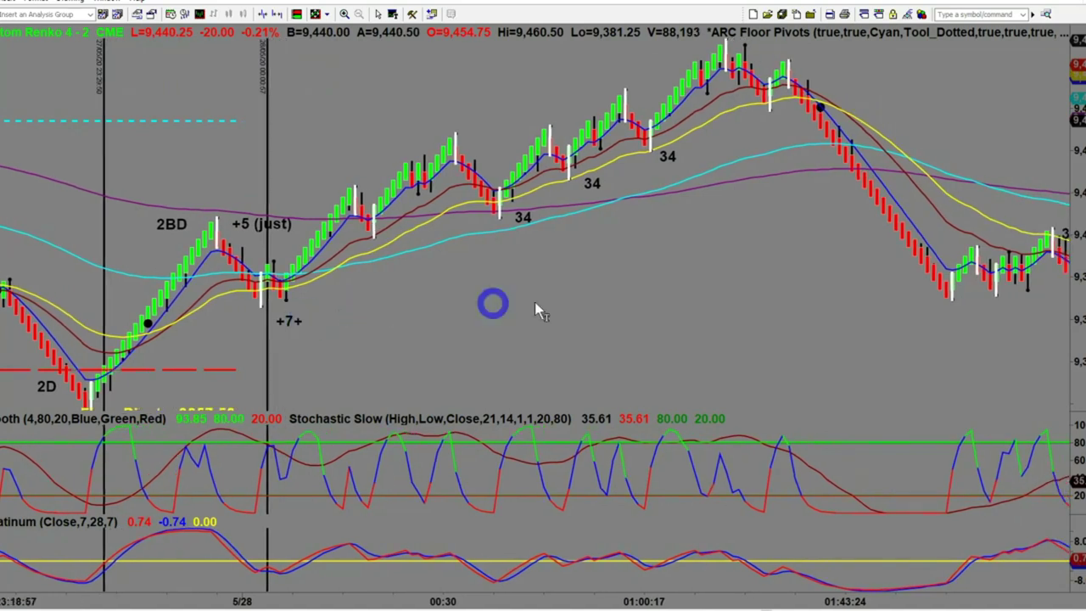
pyautogui.scroll(-3, 573, 307)
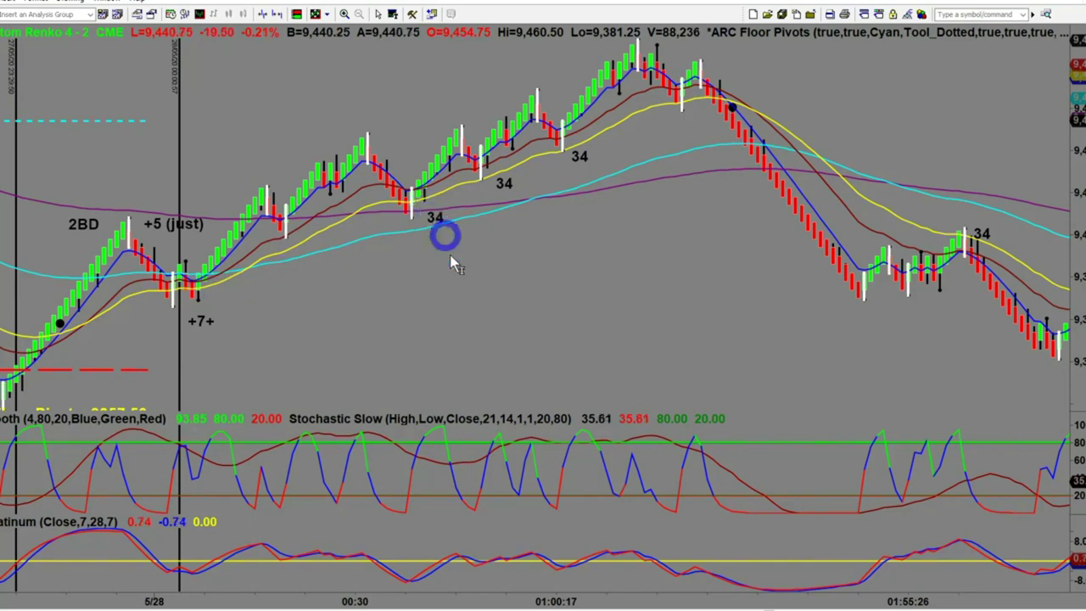
pyautogui.scroll(-8, 479, 315)
pyautogui.scroll(-11, 479, 315)
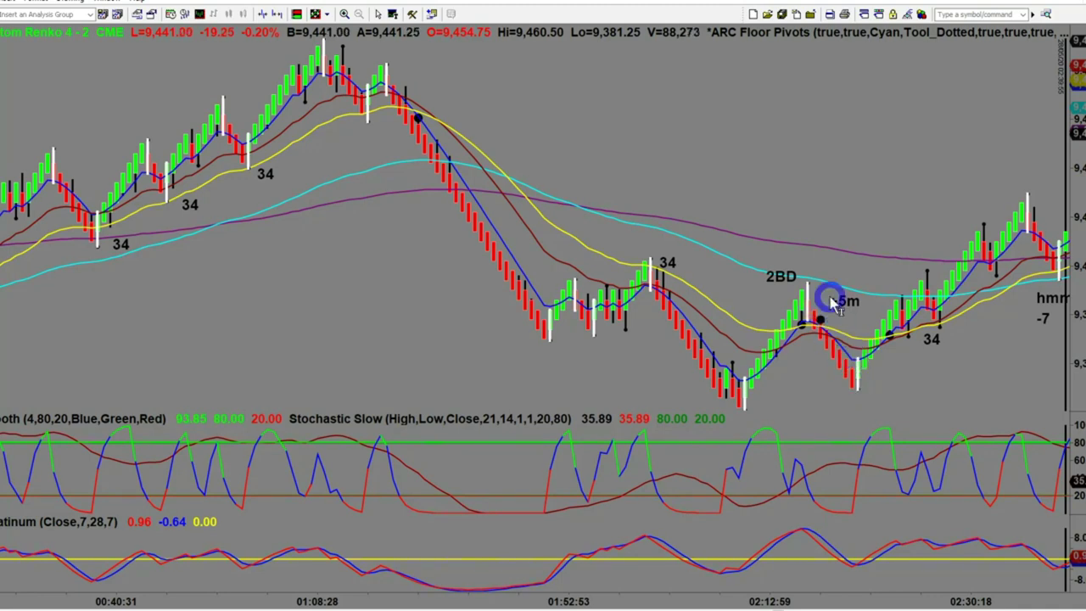
# Examine the 2BD, +5m, 34 and "hmmm -7" setups, lining up the crosshair with the bars around the 02:39 marker.
pyautogui.scroll(-2, 865, 361)
pyautogui.scroll(-6, 857, 365)
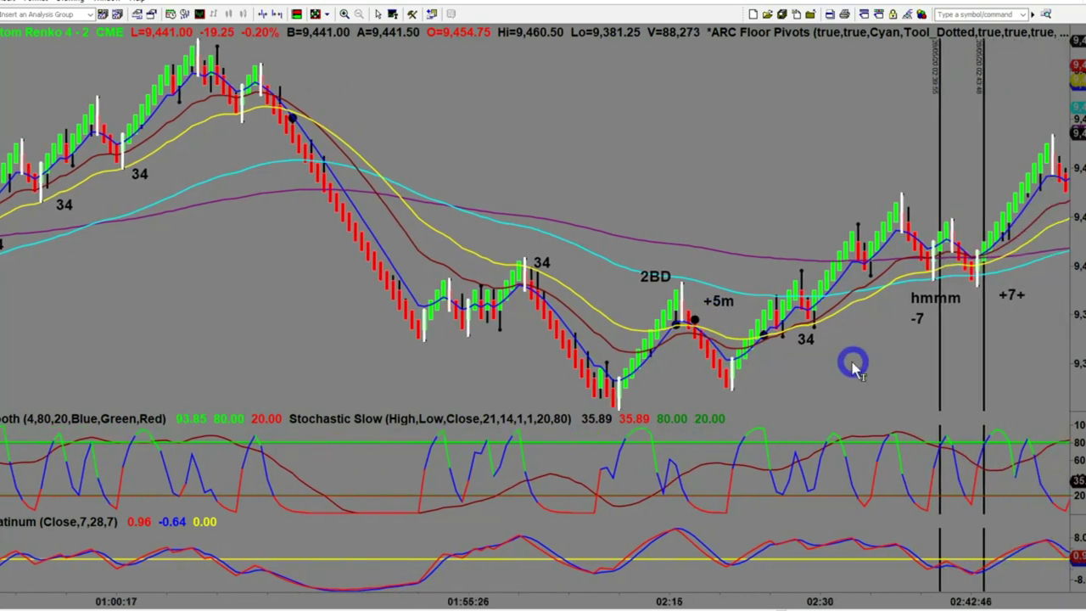
pyautogui.scroll(-6, 839, 363)
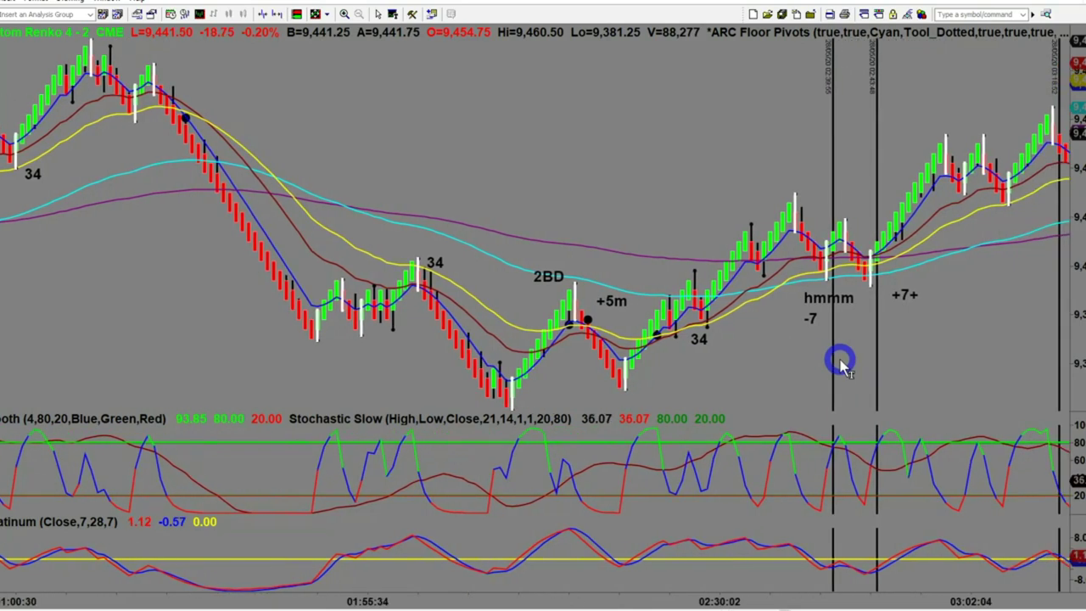
pyautogui.scroll(-5, 867, 363)
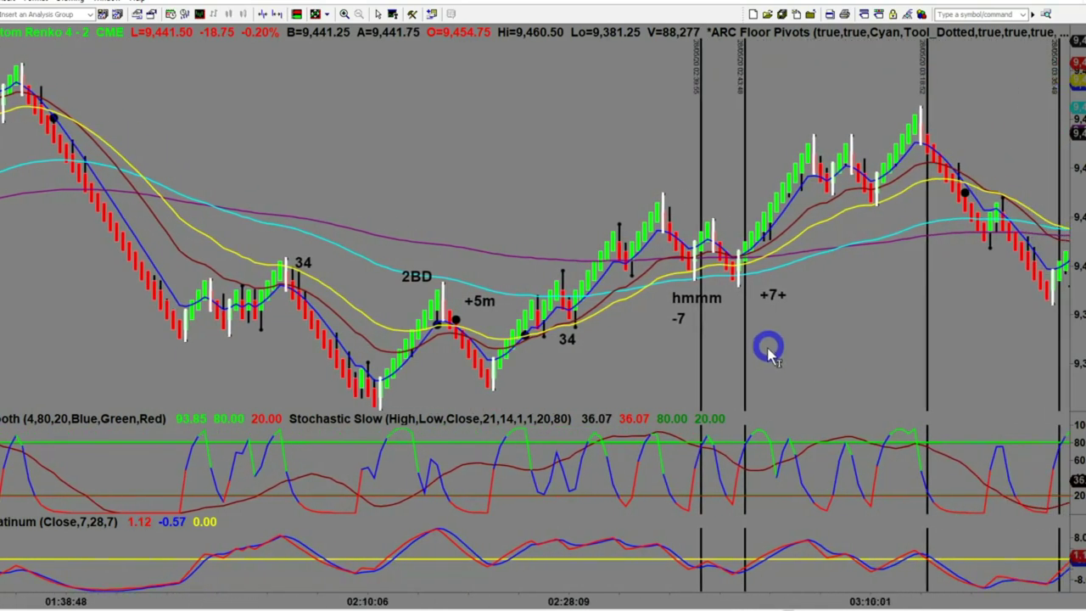
pyautogui.scroll(-5, 781, 357)
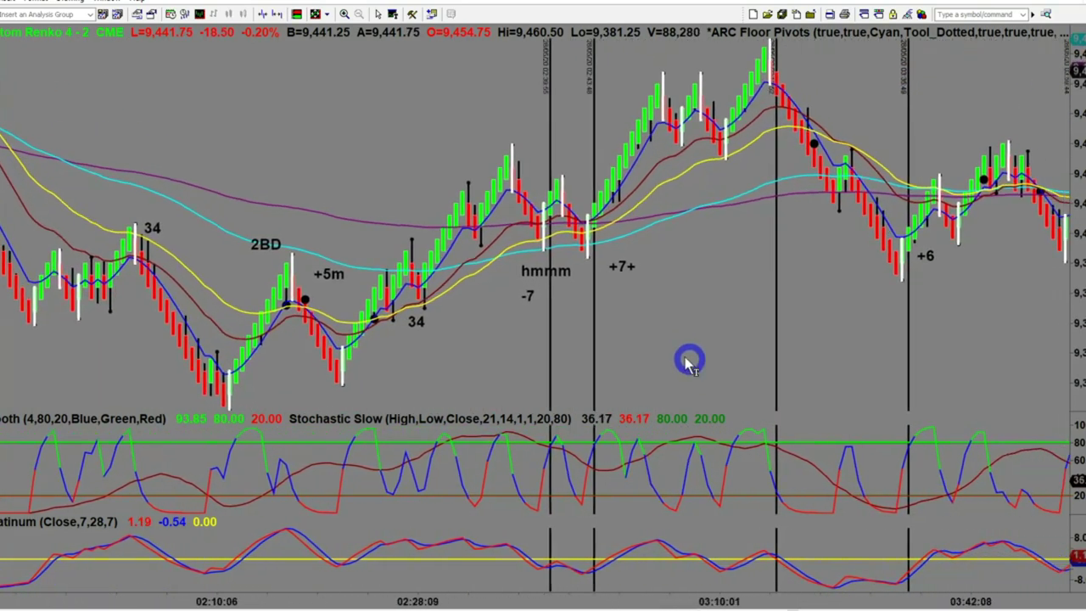
pyautogui.middleClick(487, 341)
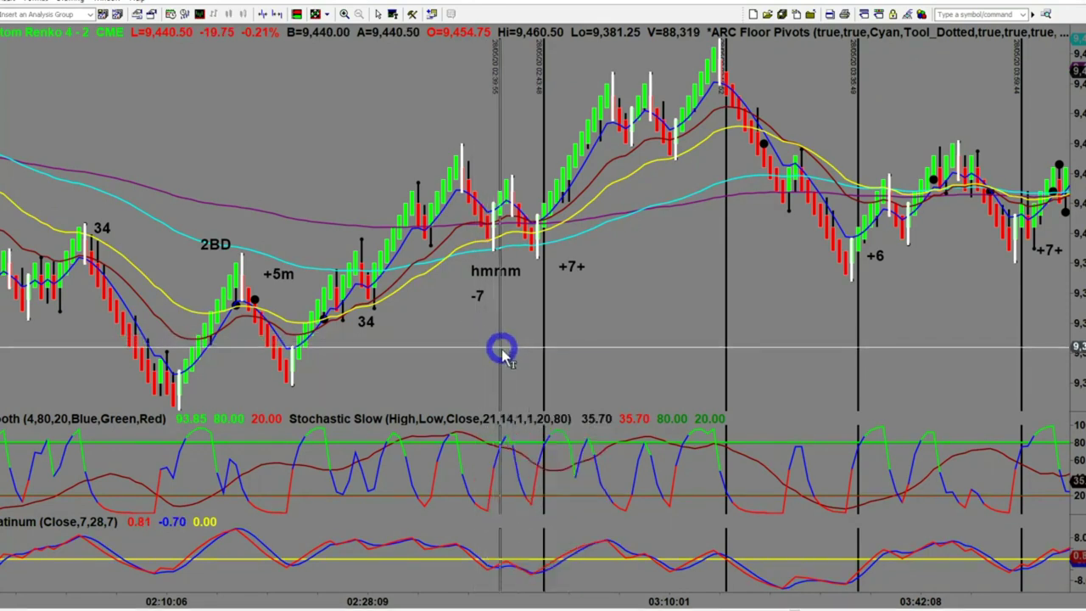
pyautogui.middleClick(471, 357)
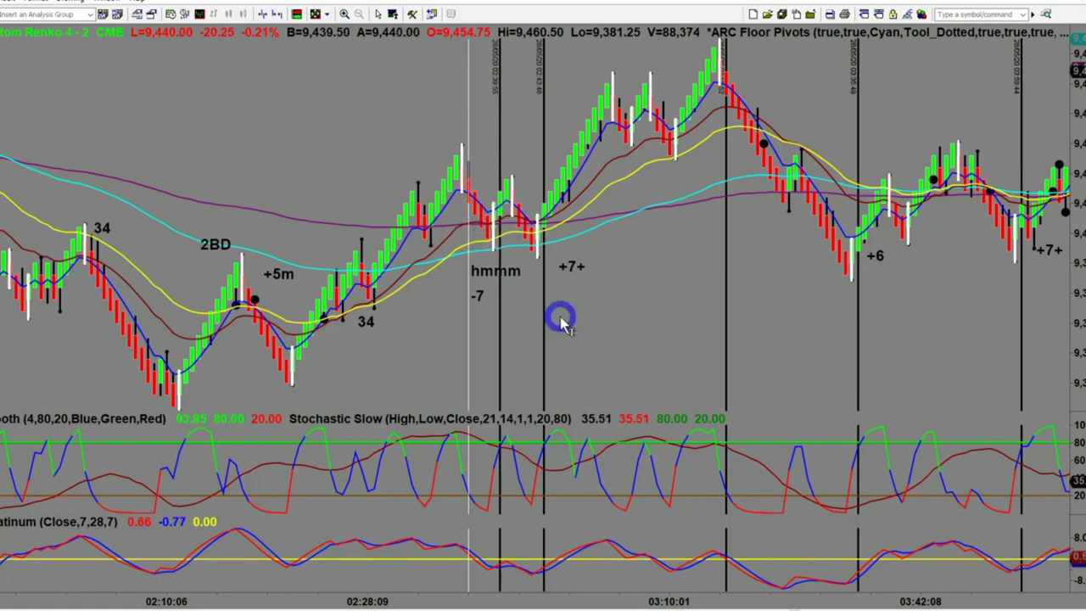
# Examine the price action around the -7, +7+ and +6 setups from 02:39 through to about 04:05.
pyautogui.scroll(-3, 564, 343)
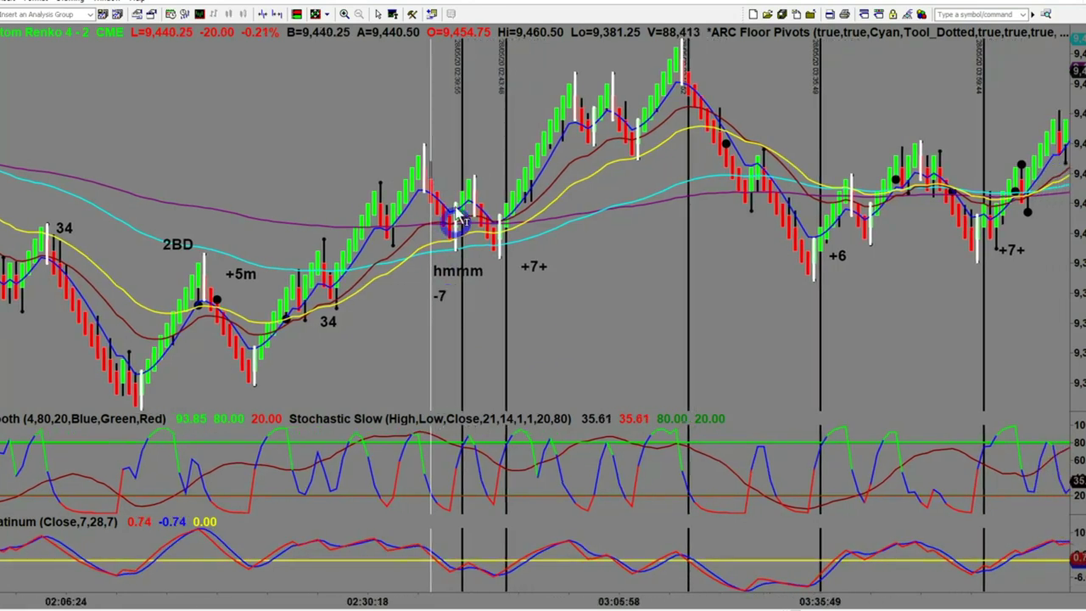
pyautogui.scroll(-3, 533, 339)
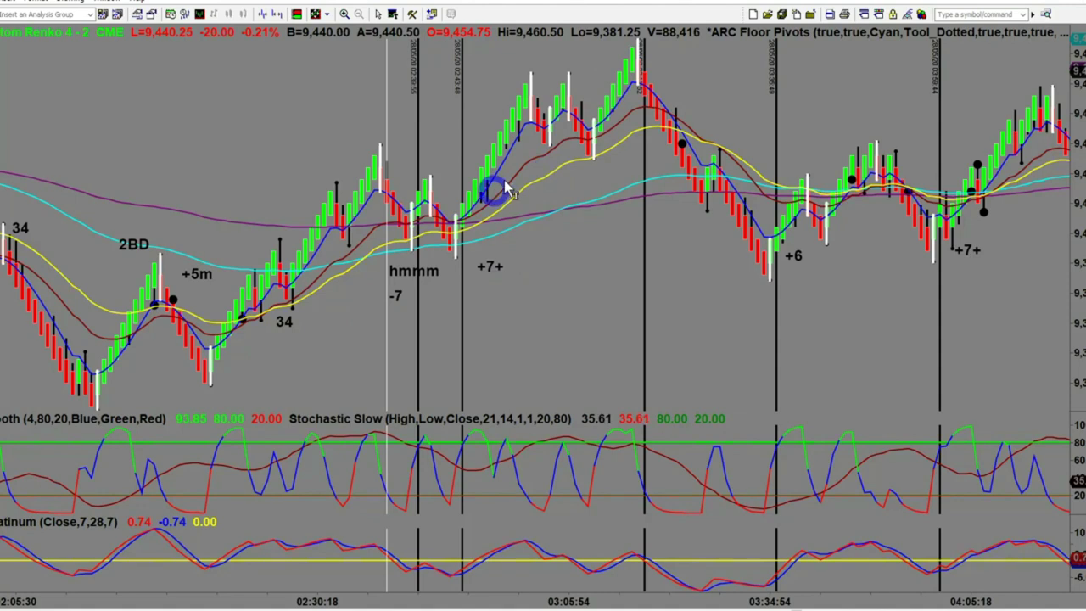
pyautogui.scroll(-5, 577, 352)
pyautogui.scroll(-1, 513, 346)
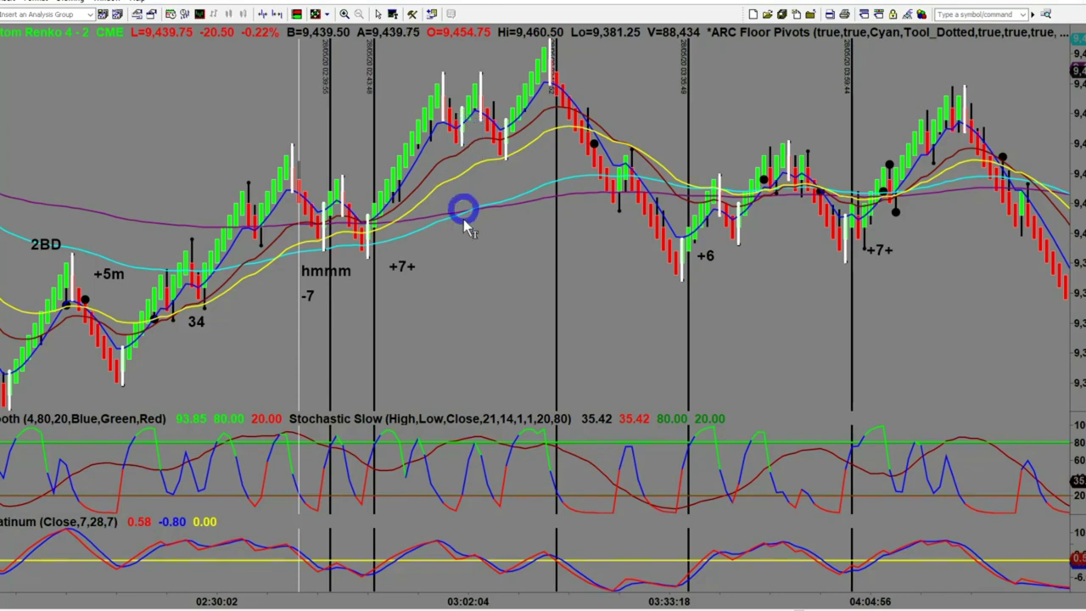
pyautogui.scroll(-8, 463, 208)
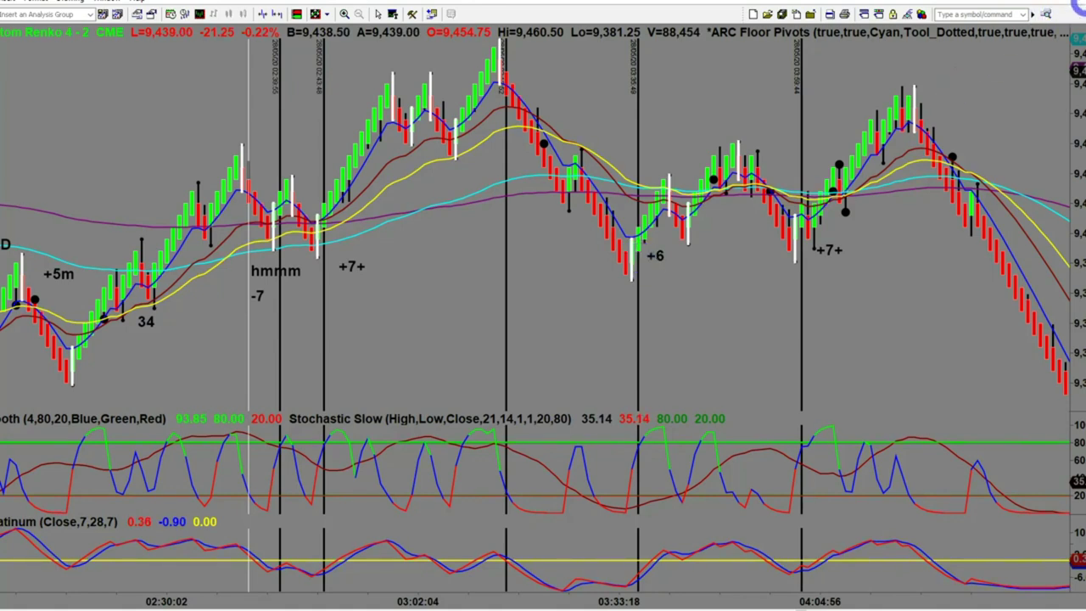
# Mark the small bounce before the +6 setup and restore the chart window to compare it with the neighbouring 7 - 3.5 Renko chart.
pyautogui.click(574, 175)
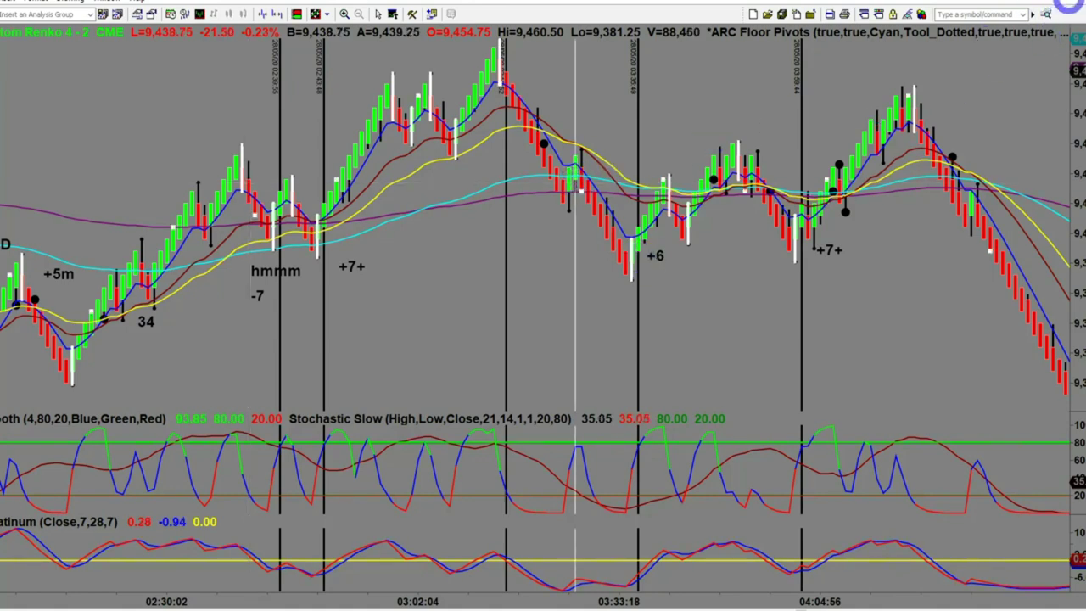
pyautogui.click(1071, 3)
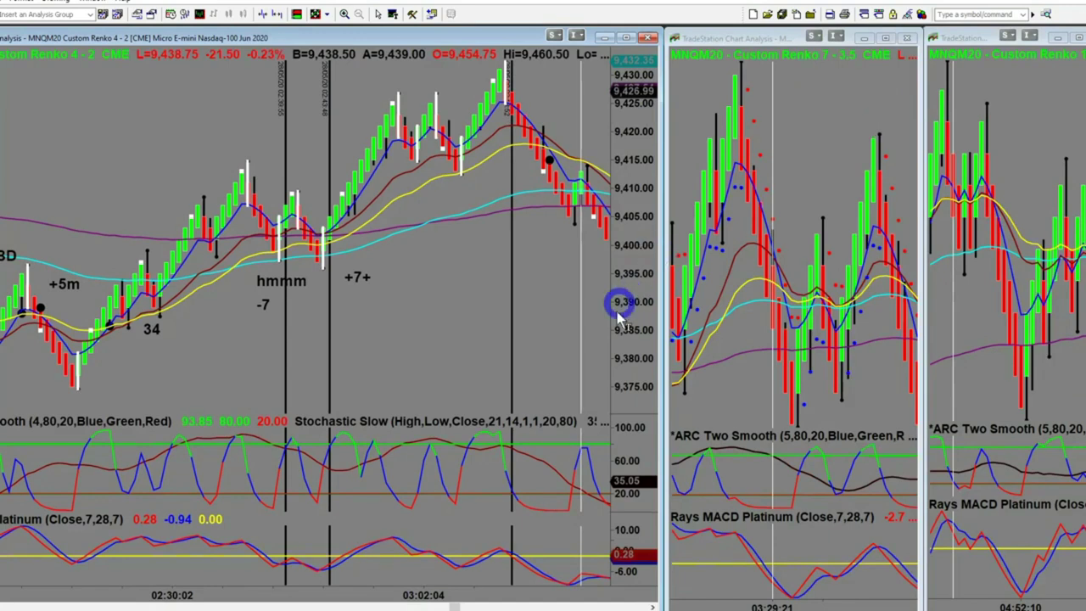
pyautogui.scroll(-5, 519, 352)
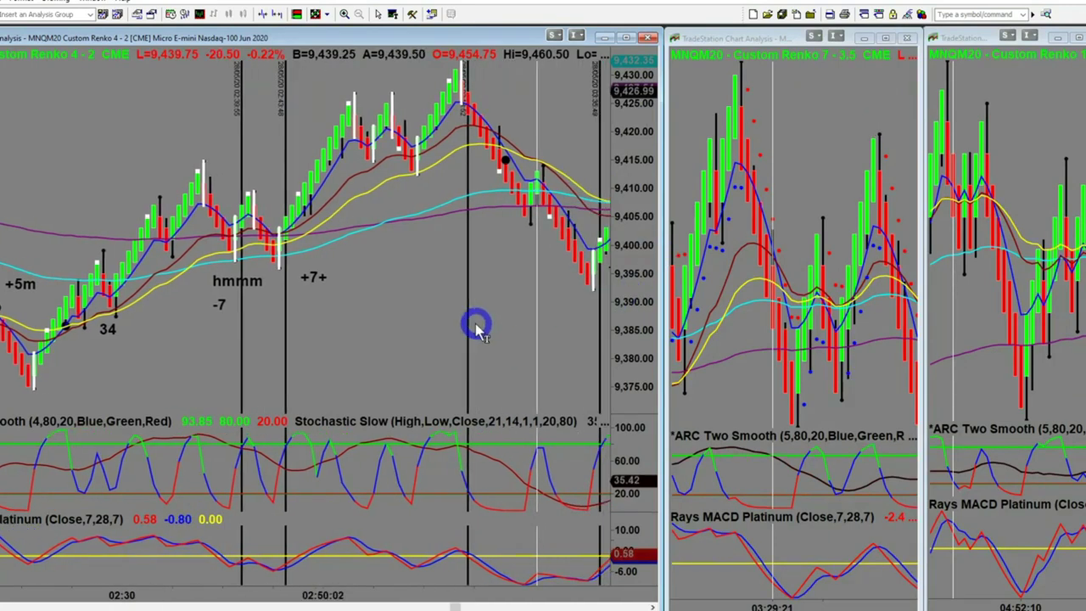
pyautogui.scroll(-1, 462, 331)
pyautogui.moveTo(438, 342)
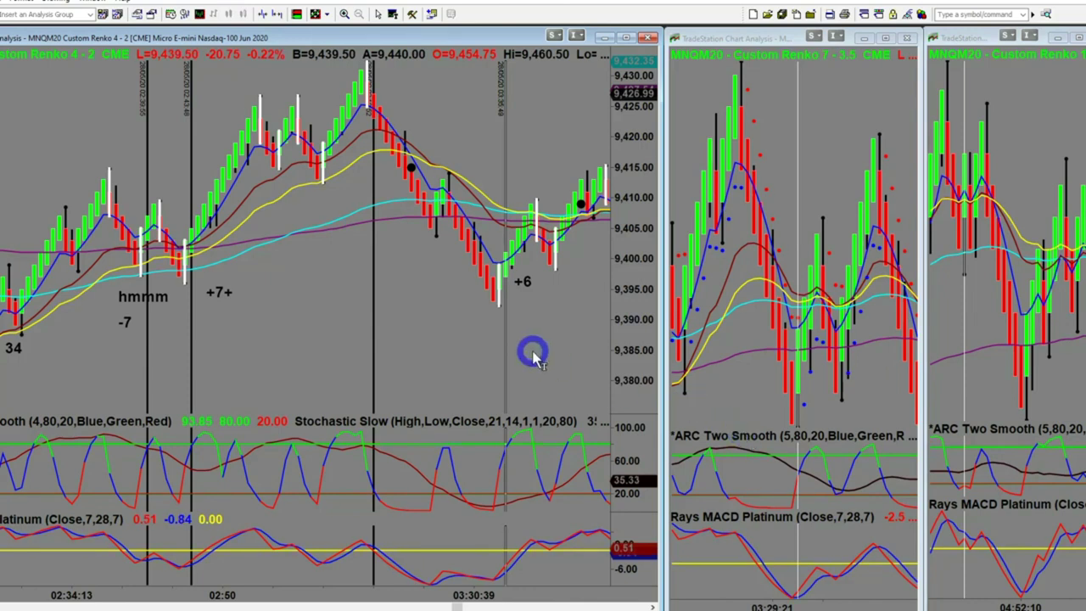
# Maximize the 4 - 2 Renko chart and examine the +6, +7+ and +5 setups from 03:35 to 05:41.
pyautogui.click(625, 39)
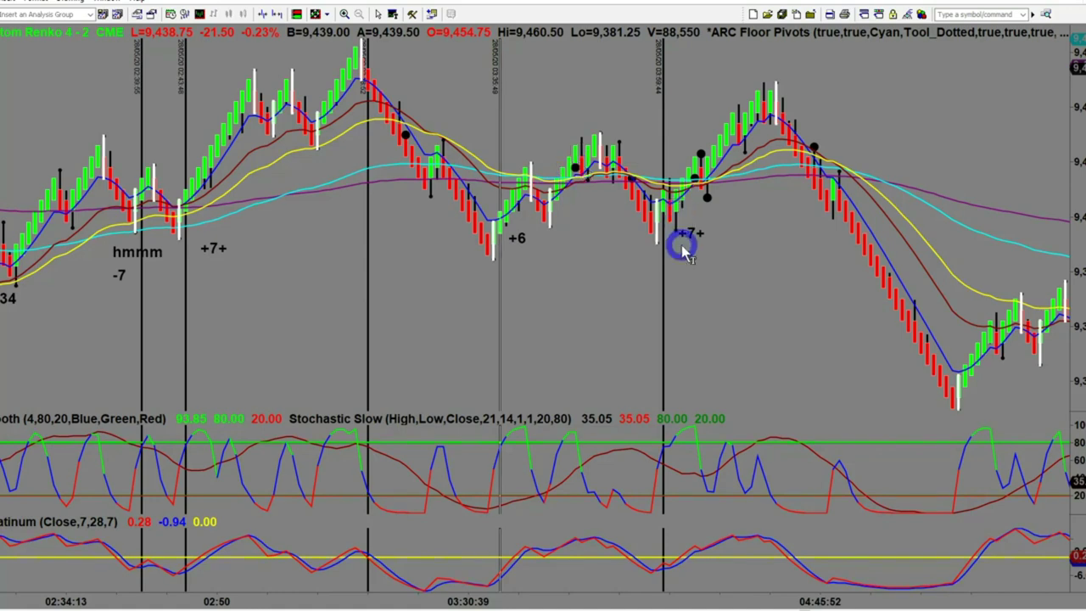
pyautogui.scroll(-3, 780, 310)
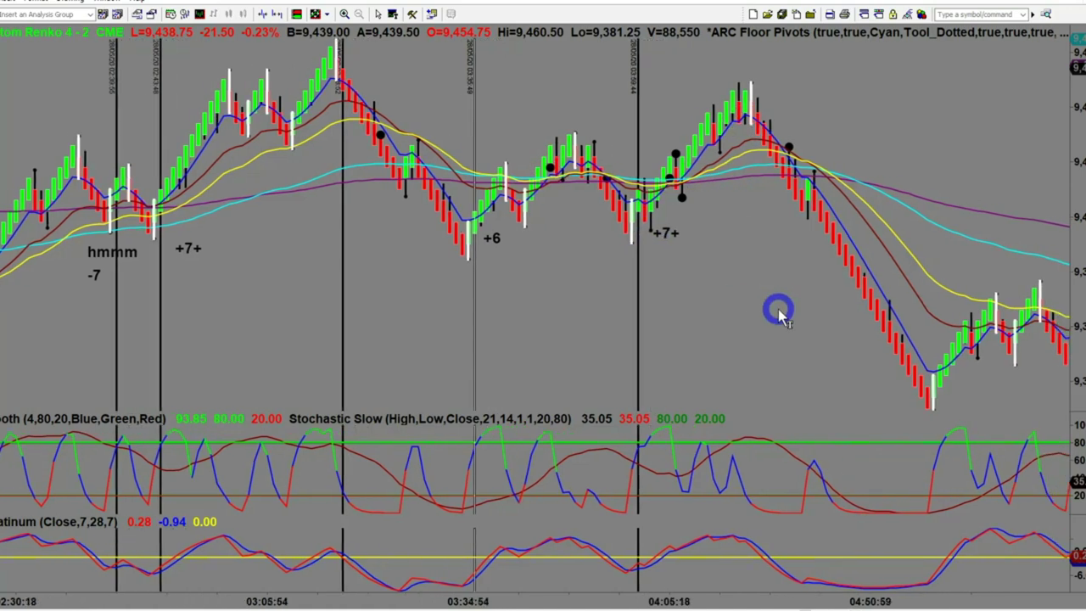
pyautogui.scroll(-15, 778, 310)
pyautogui.scroll(-2, 778, 314)
pyautogui.scroll(-2, 826, 398)
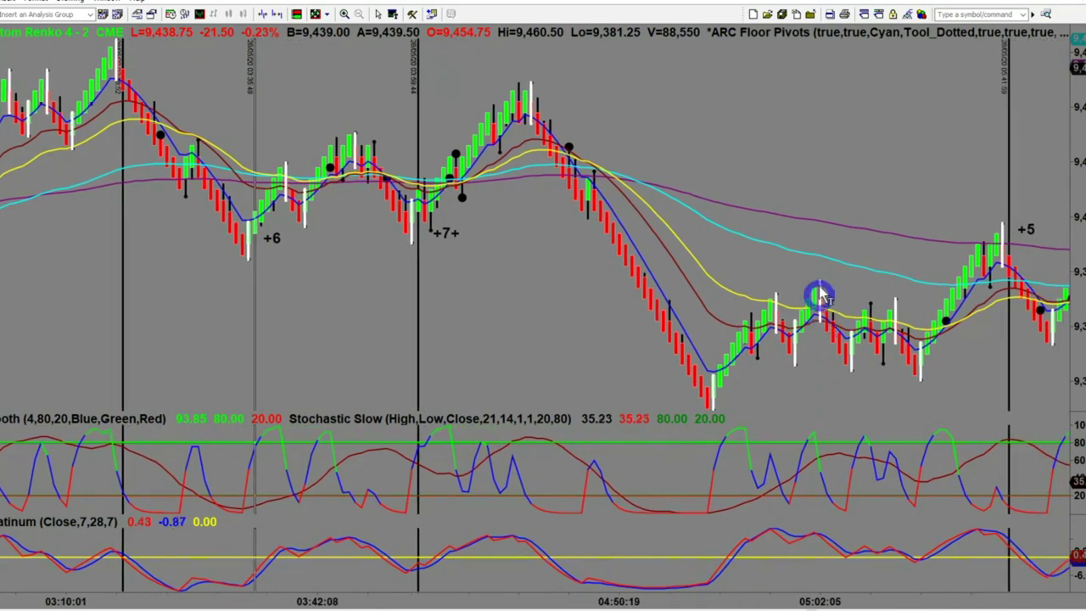
pyautogui.scroll(-3, 931, 369)
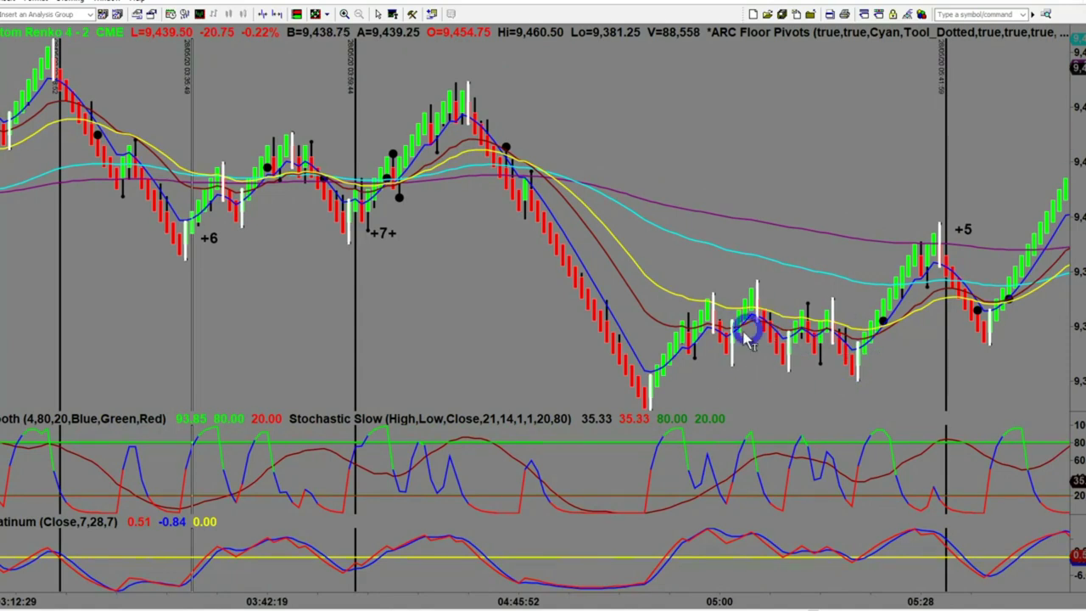
# Restore the 4 - 2 chart window and compare the swing low near 04:52 across the three Renko charts with the crosshair.
pyautogui.middleClick(671, 371)
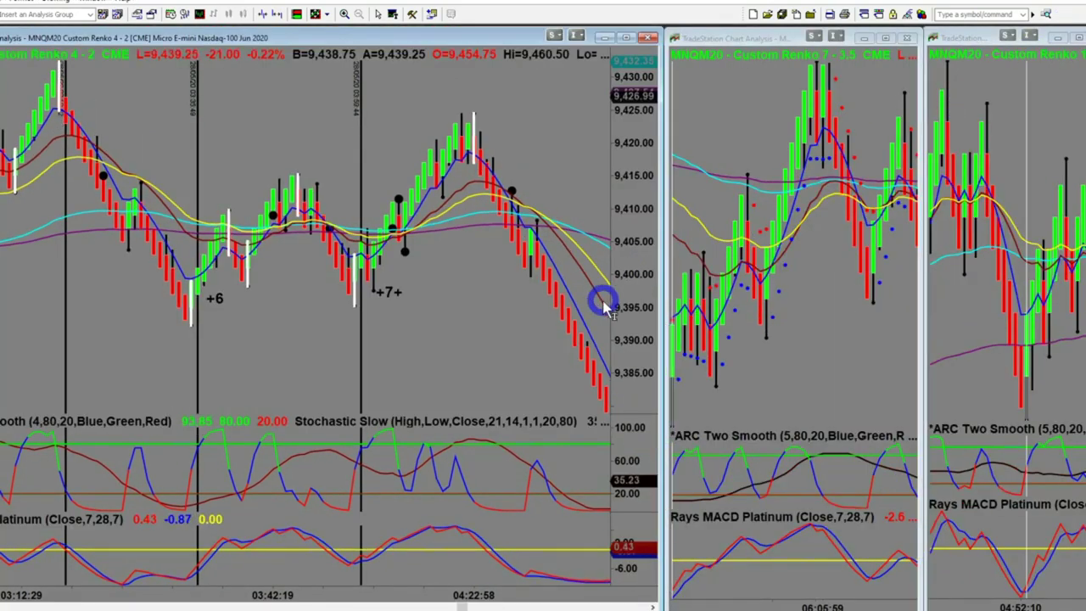
pyautogui.scroll(-2, 582, 330)
pyautogui.scroll(-10, 583, 329)
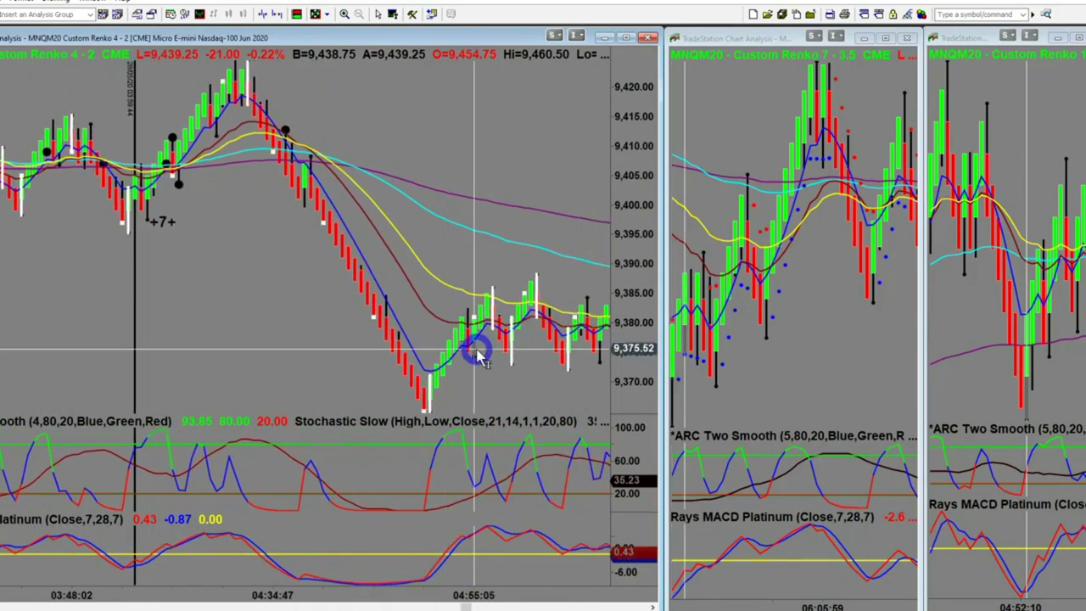
pyautogui.scroll(5, 811, 363)
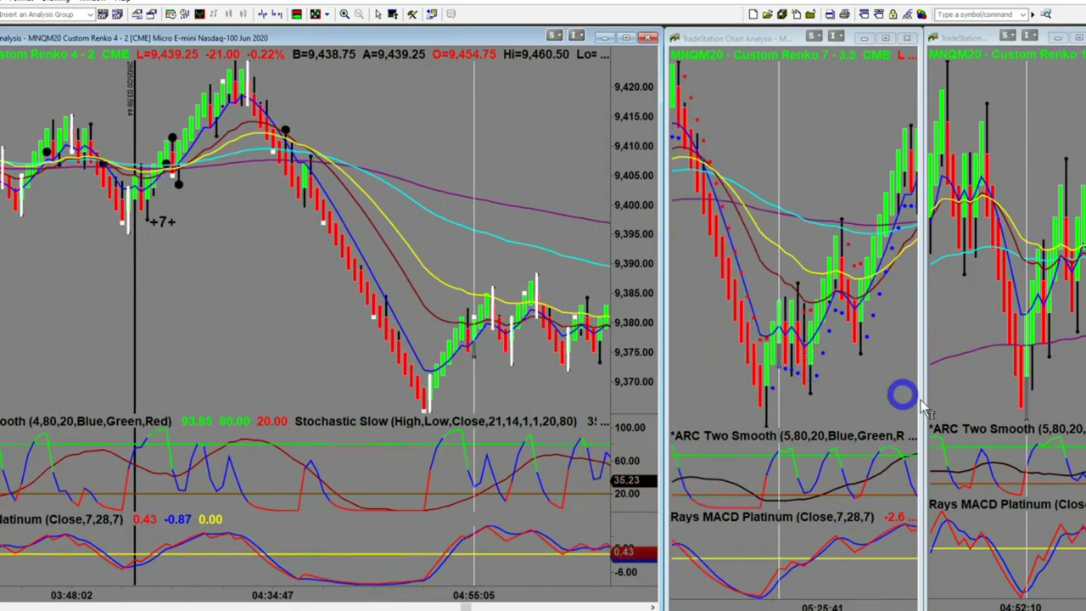
pyautogui.scroll(5, 1055, 416)
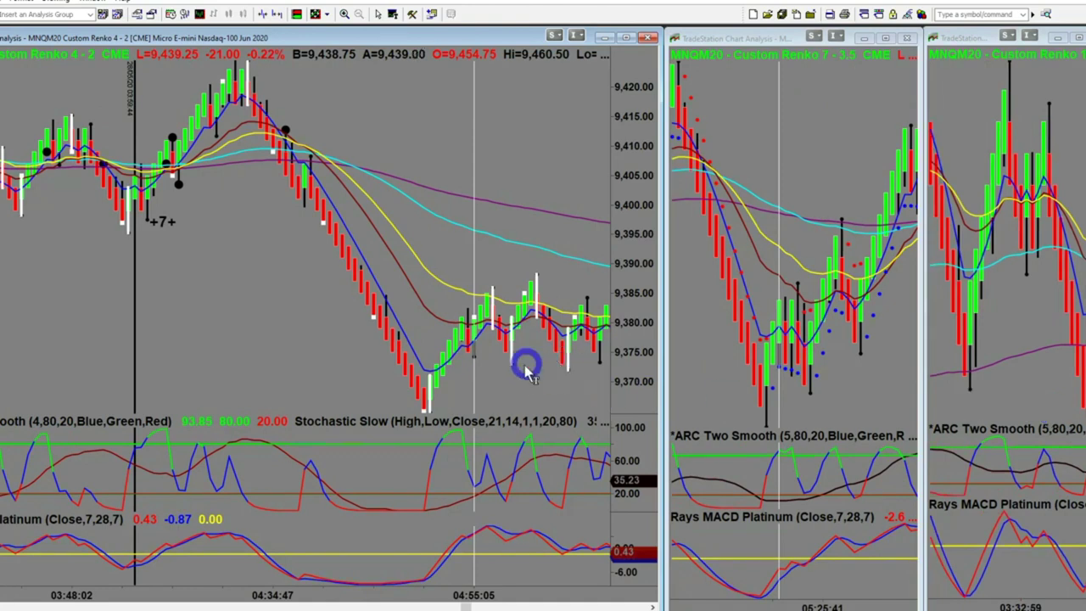
pyautogui.scroll(5, 526, 369)
pyautogui.click(503, 344)
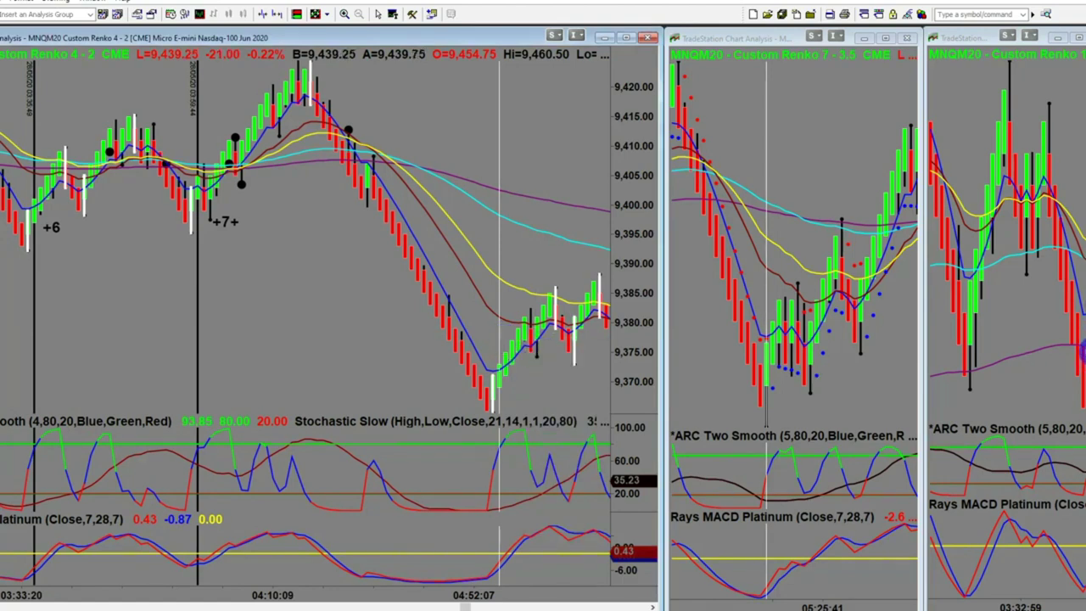
pyautogui.scroll(-3, 1077, 348)
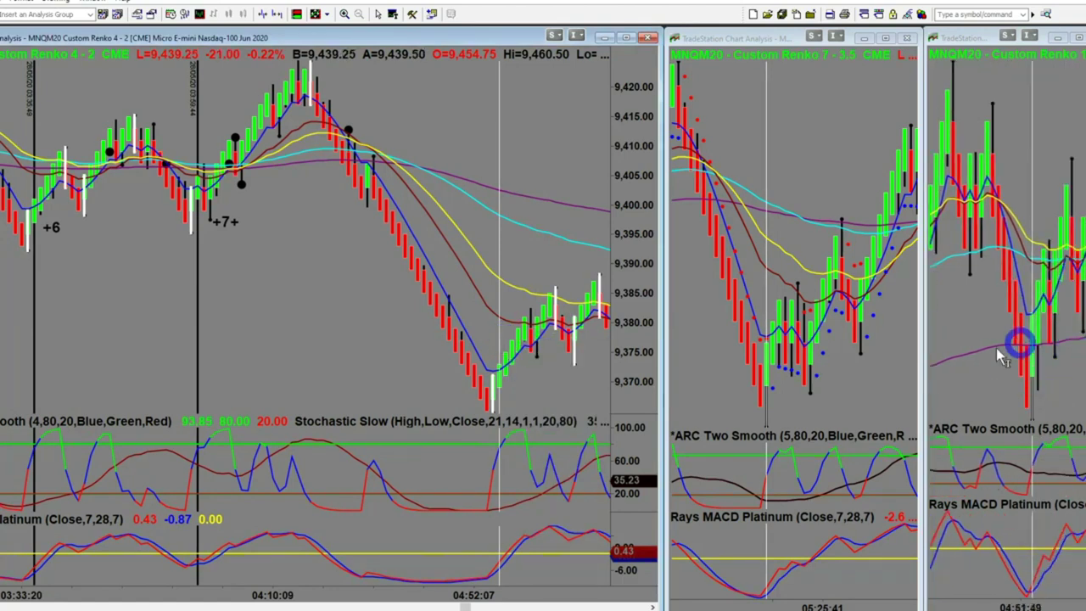
# Examine the 4 - 2 Renko chart from the swing low near 04:52 up to the 05:41 marker.
pyautogui.scroll(-2, 546, 339)
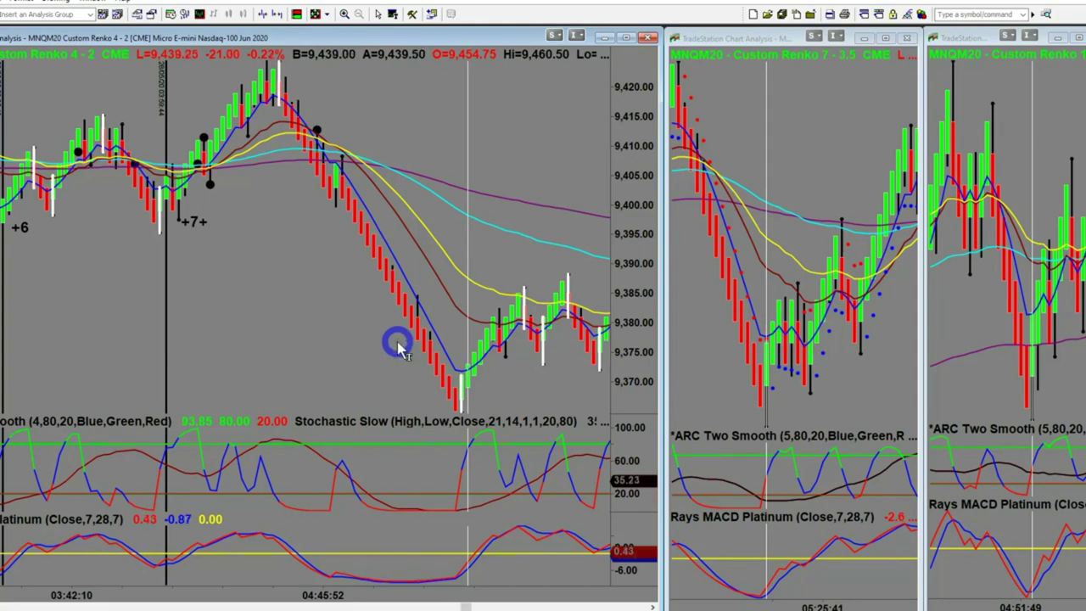
pyautogui.hscroll(4, 398, 348)
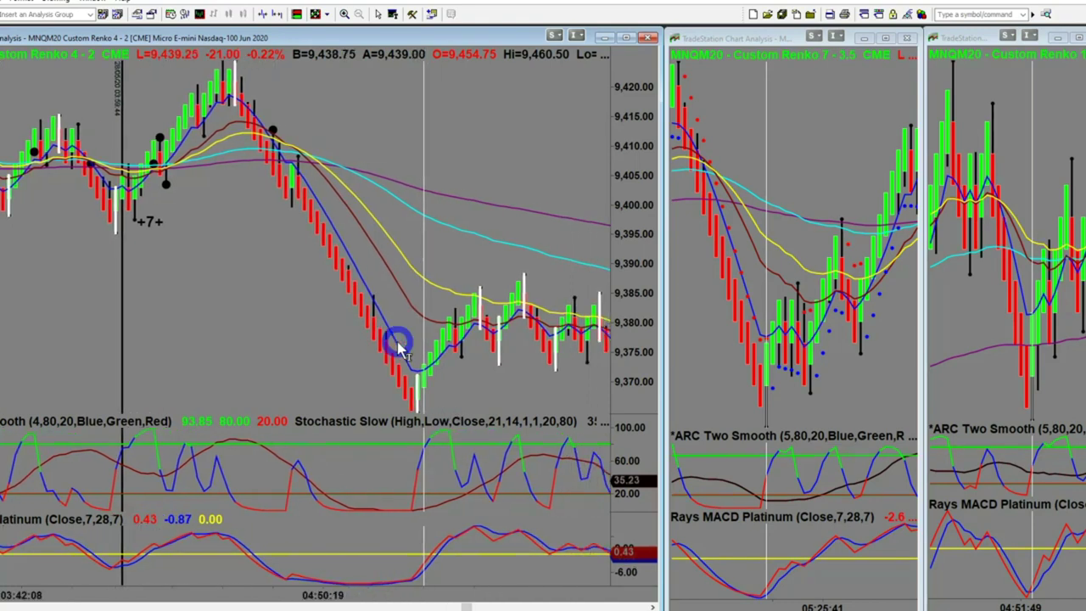
pyautogui.hscroll(2, 397, 359)
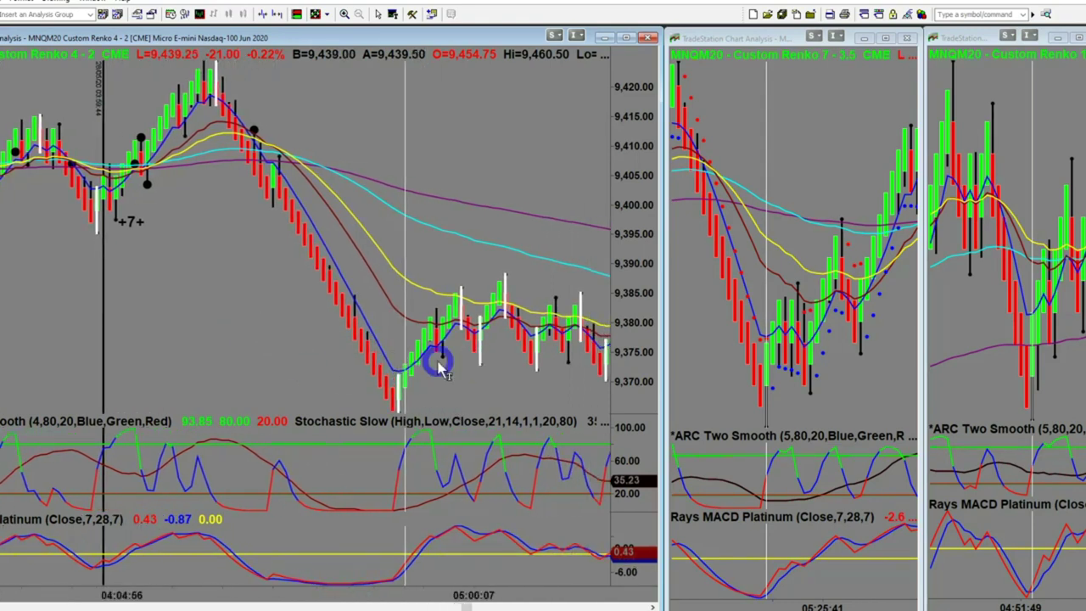
pyautogui.hscroll(2, 439, 361)
pyautogui.hscroll(4, 439, 361)
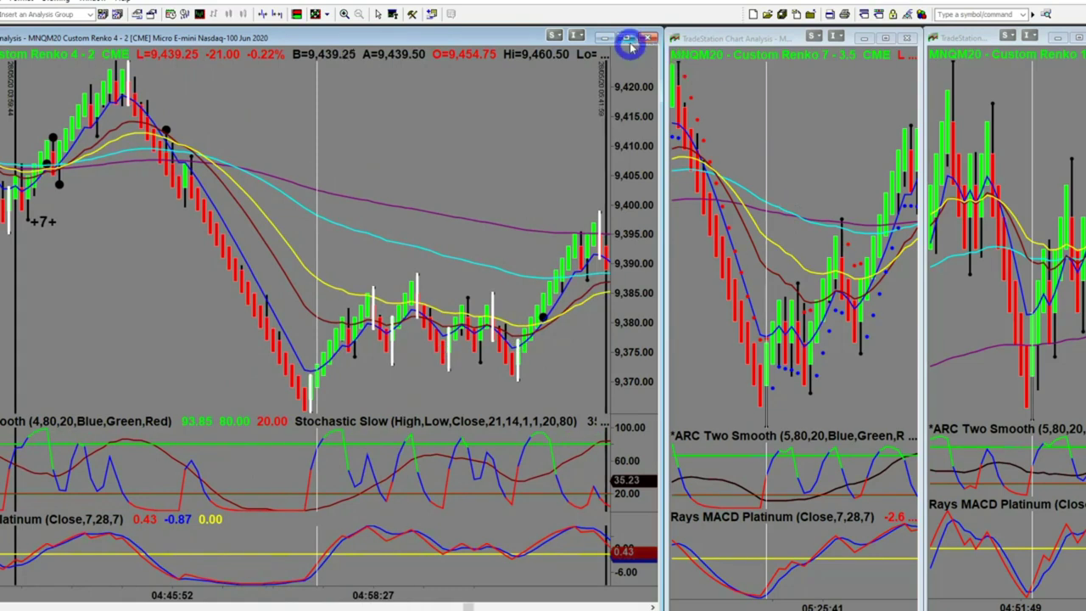
# Maximize the 4 - 2 Renko chart and examine the price action from the +5 setup at 05:41 to the -7 setup at 07:34.
pyautogui.hscroll(5, 447, 339)
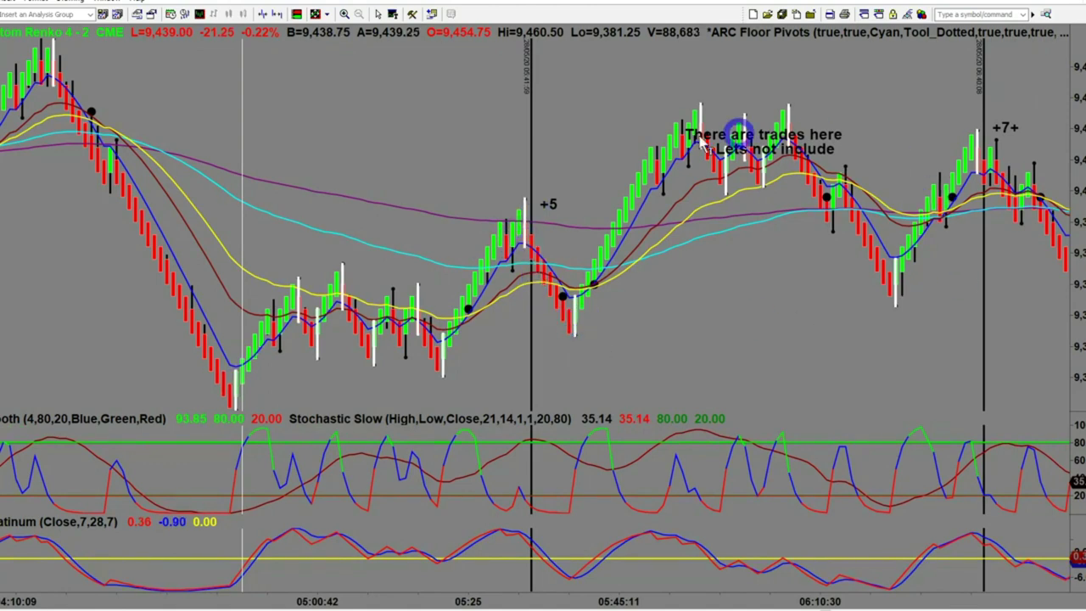
pyautogui.hscroll(3, 769, 182)
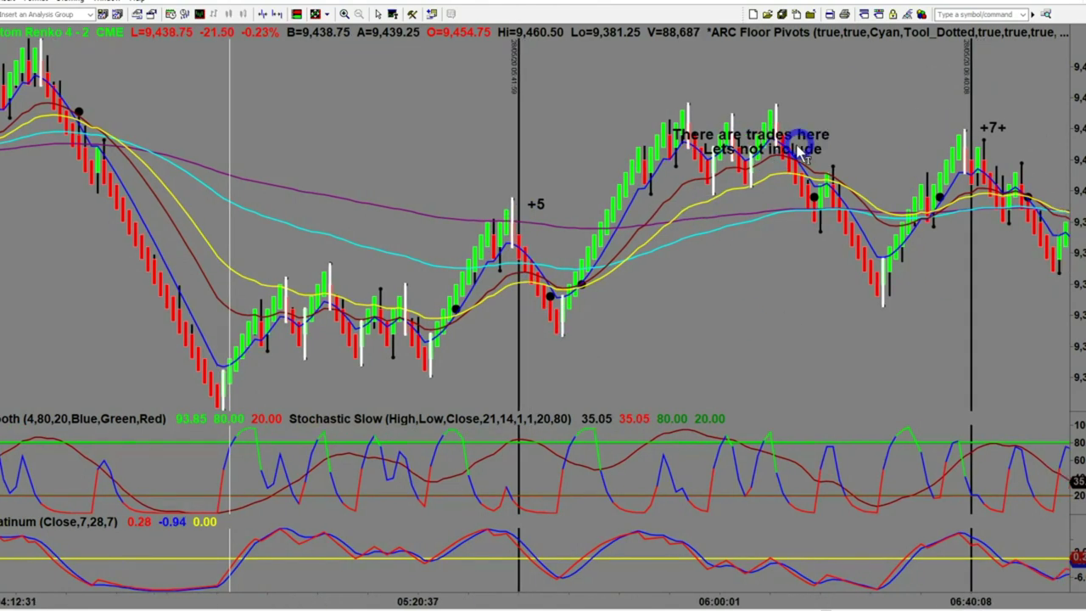
pyautogui.hscroll(7, 772, 174)
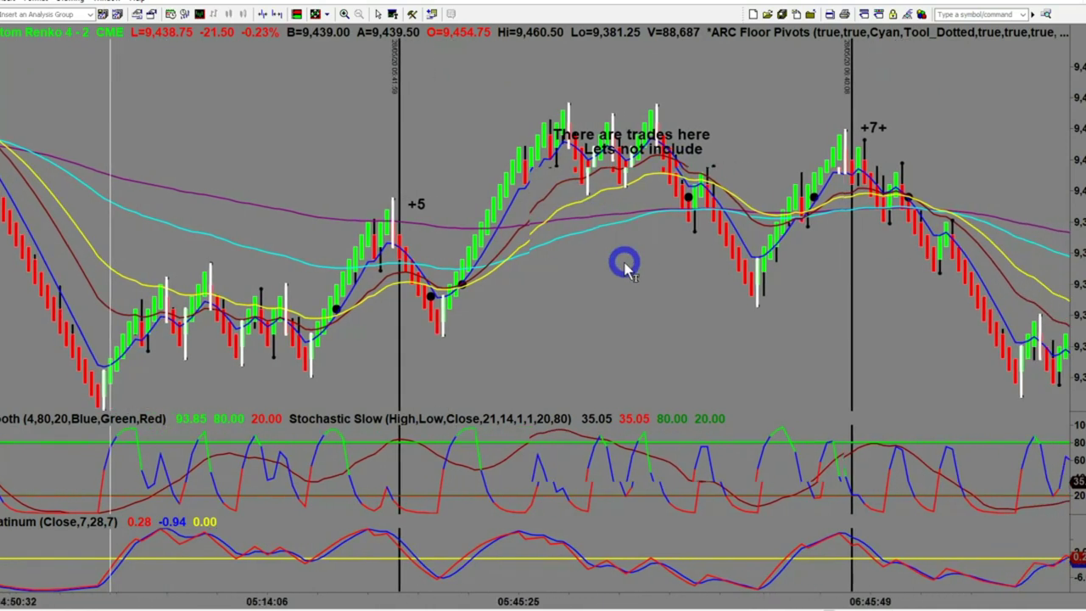
pyautogui.hscroll(7, 619, 276)
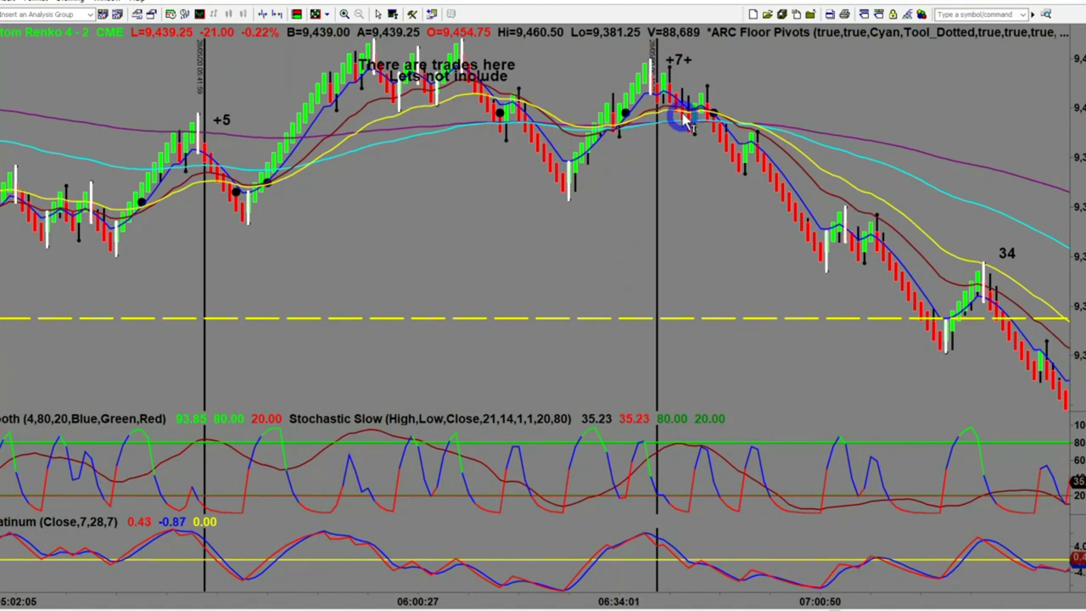
pyautogui.moveTo(882, 240); pyautogui.dragTo(777, 259)
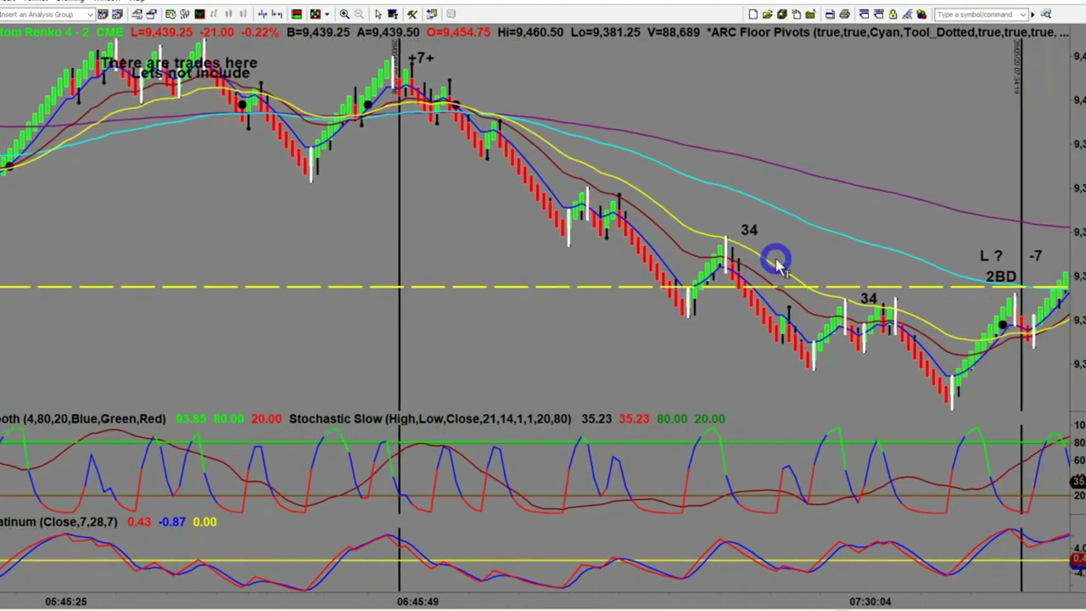
# Restore the 4 - 2 chart window and compare the swing low before the 06:40 +7+ setup with the 7 - 3.5 chart using the crosshair.
pyautogui.click(285, 225)
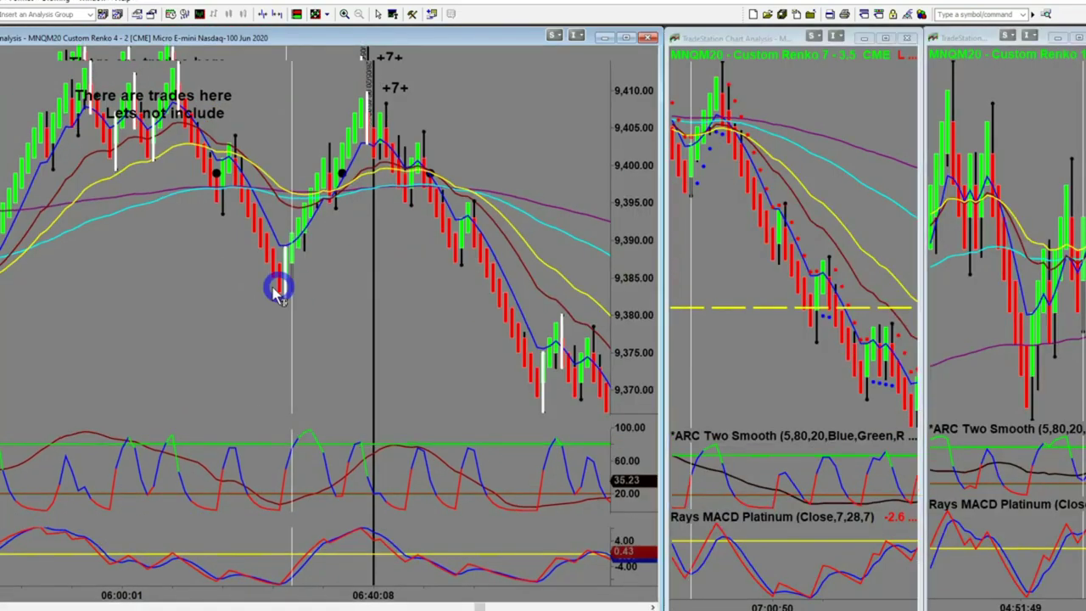
pyautogui.moveTo(279, 286)
pyautogui.mouseDown()
pyautogui.moveTo(250, 291)
pyautogui.moveTo(270, 297)
pyautogui.mouseUp()
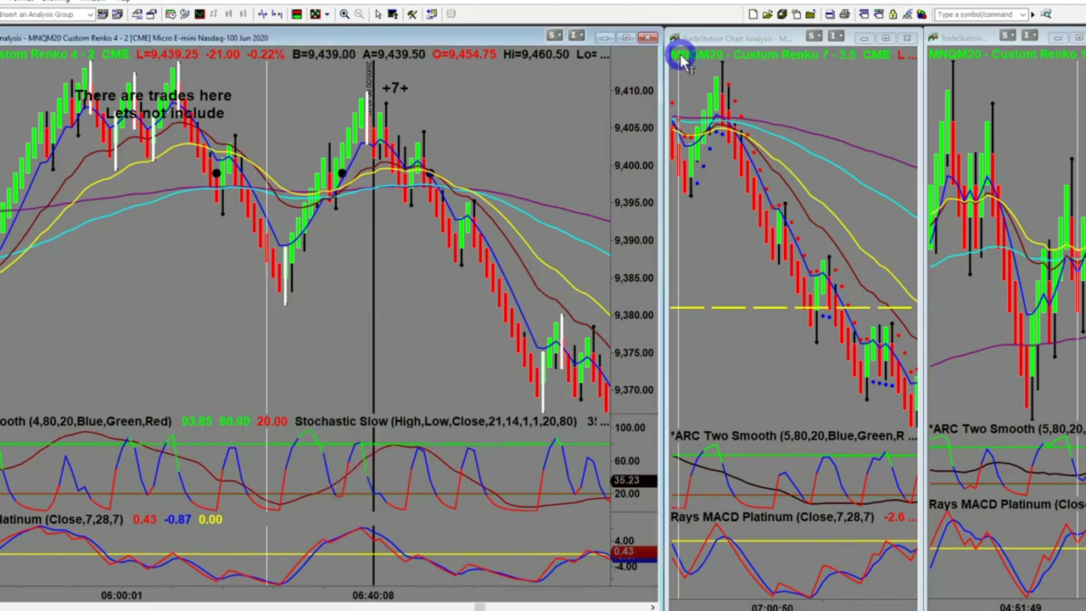
pyautogui.click(626, 40)
# Examine the 34, 2BD -7, +6 and +7+ setups on the maximized 4 - 2 Renko chart up to 07:50.
pyautogui.scroll(-5, 715, 201)
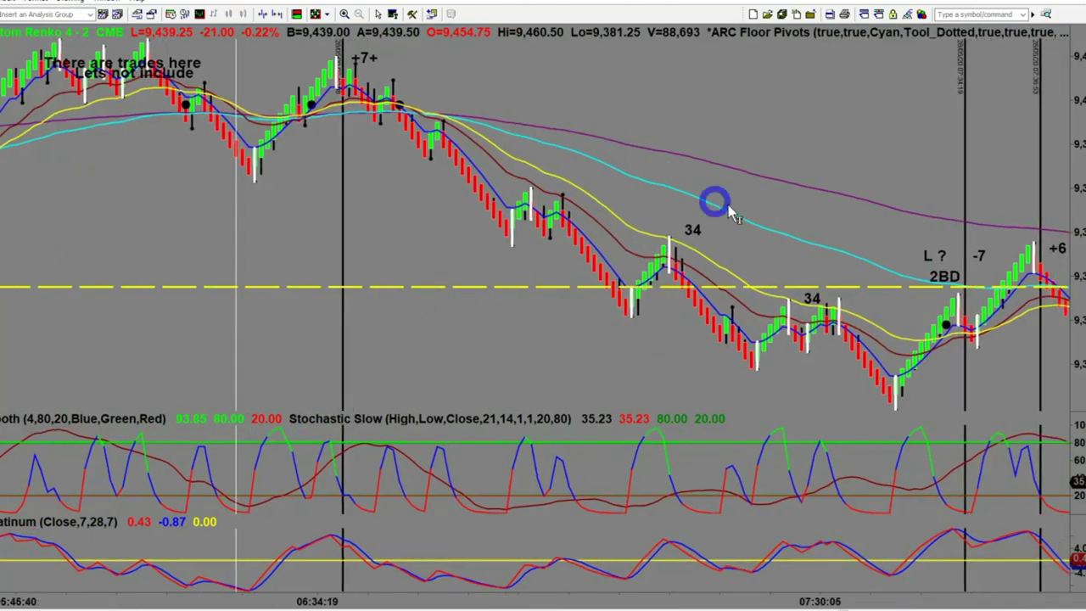
pyautogui.scroll(-5, 719, 219)
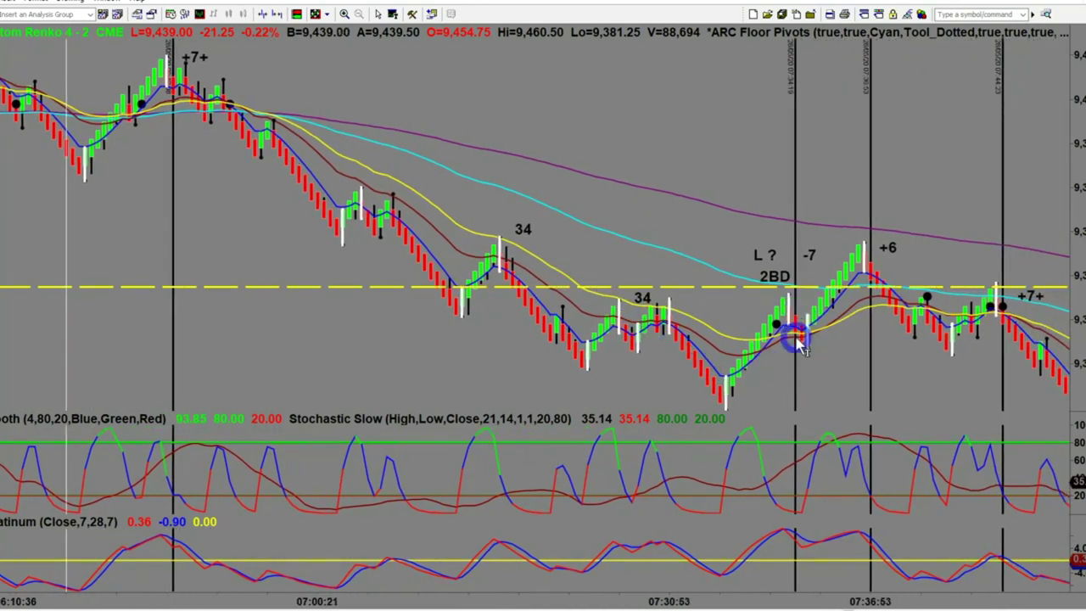
pyautogui.scroll(-1, 802, 335)
pyautogui.scroll(-4, 801, 335)
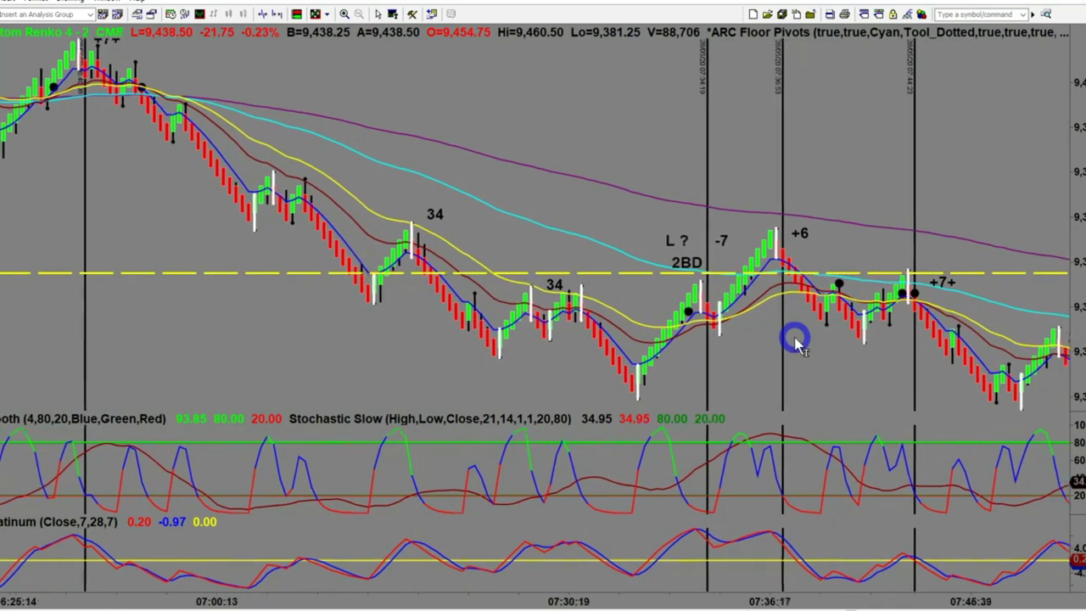
pyautogui.scroll(-1, 700, 261)
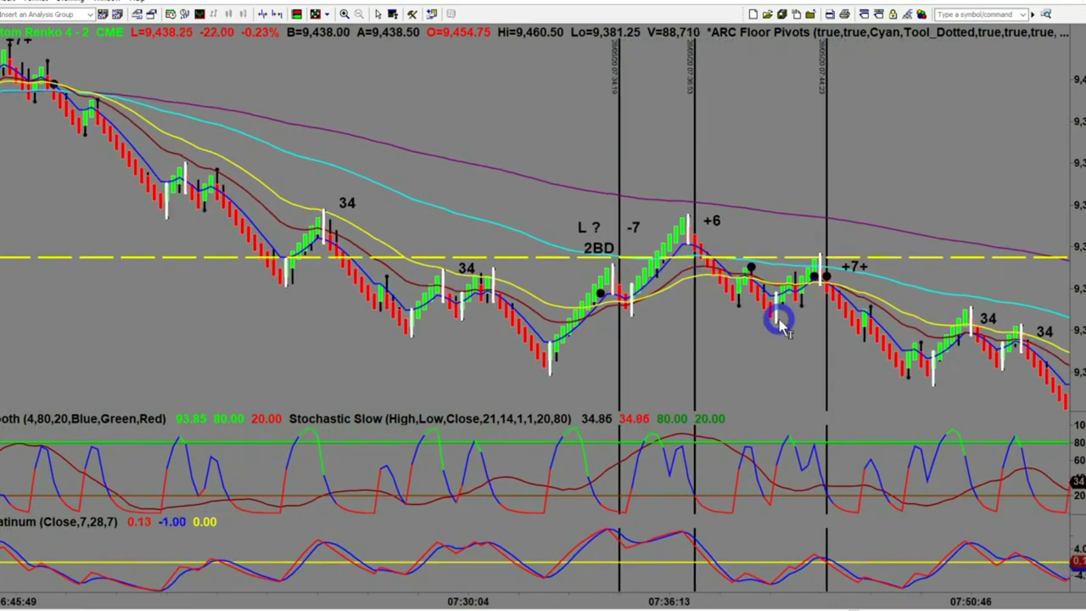
# Inspect the bar data at 07:38:01, shortly after the +6 setup.
pyautogui.middleClick(735, 264)
pyautogui.click(735, 265)
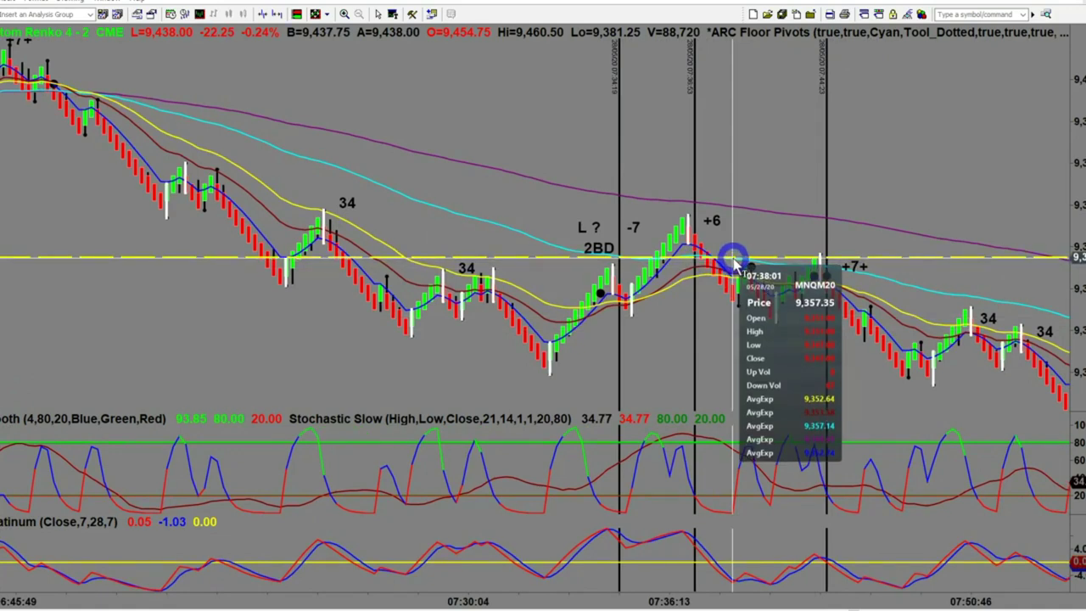
pyautogui.click(701, 248)
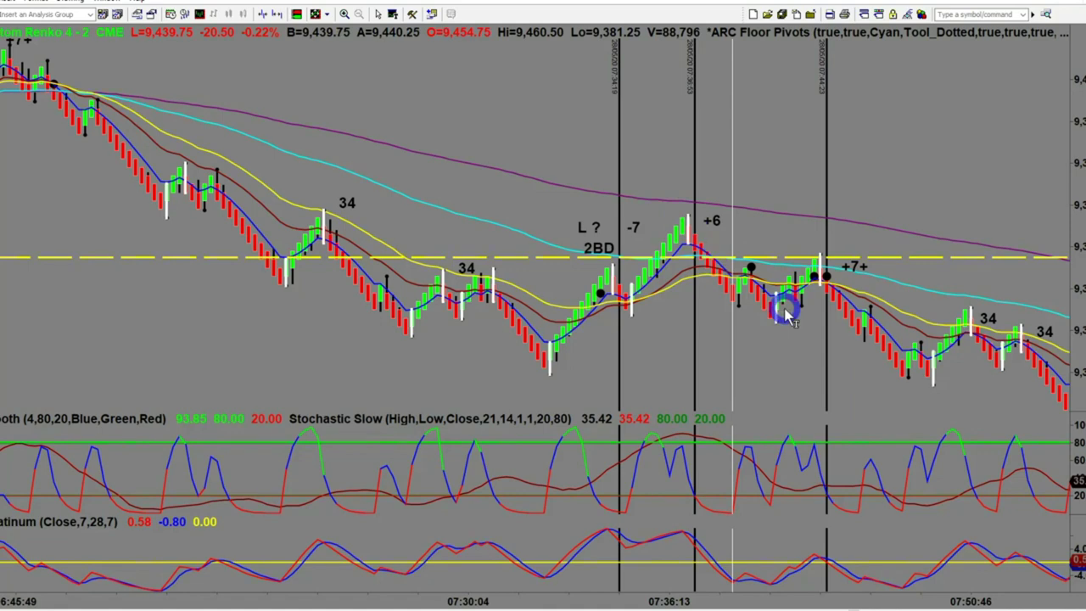
# Examine the two 34 setups after the 07:44 +7+ marker and the 34 and 2B +7+ setup at 08:13.
pyautogui.scroll(-6, 787, 316)
pyautogui.scroll(-8, 757, 348)
pyautogui.scroll(-10, 821, 359)
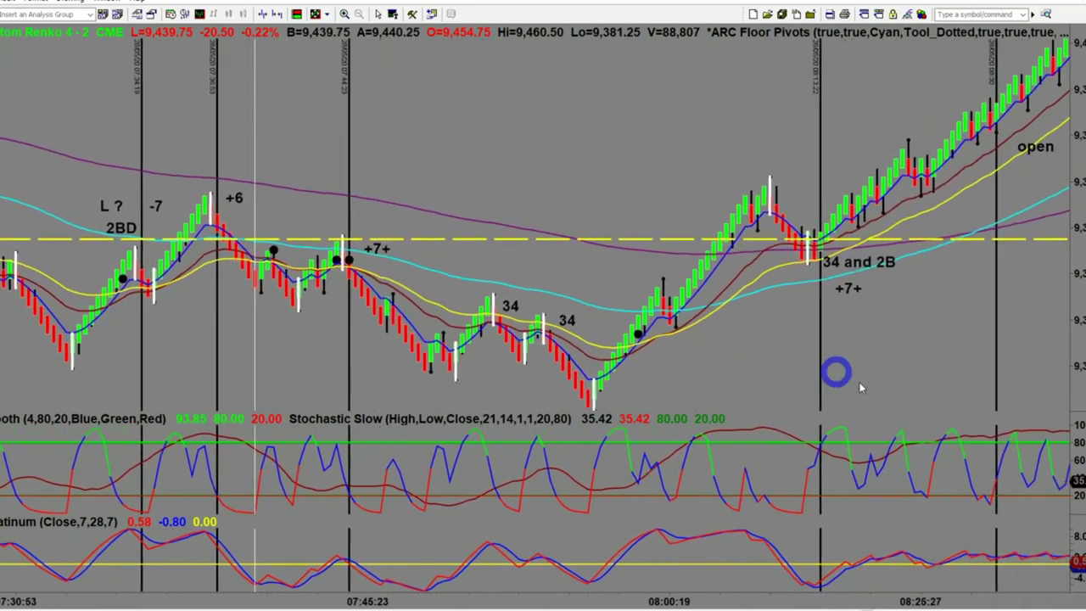
pyautogui.scroll(-3, 882, 386)
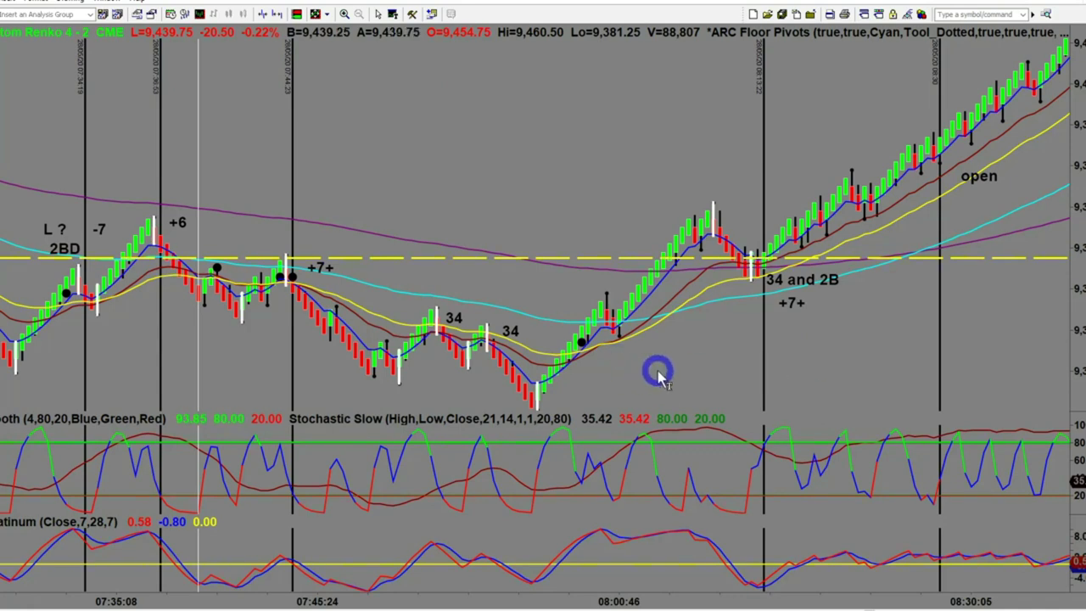
pyautogui.scroll(-3, 659, 373)
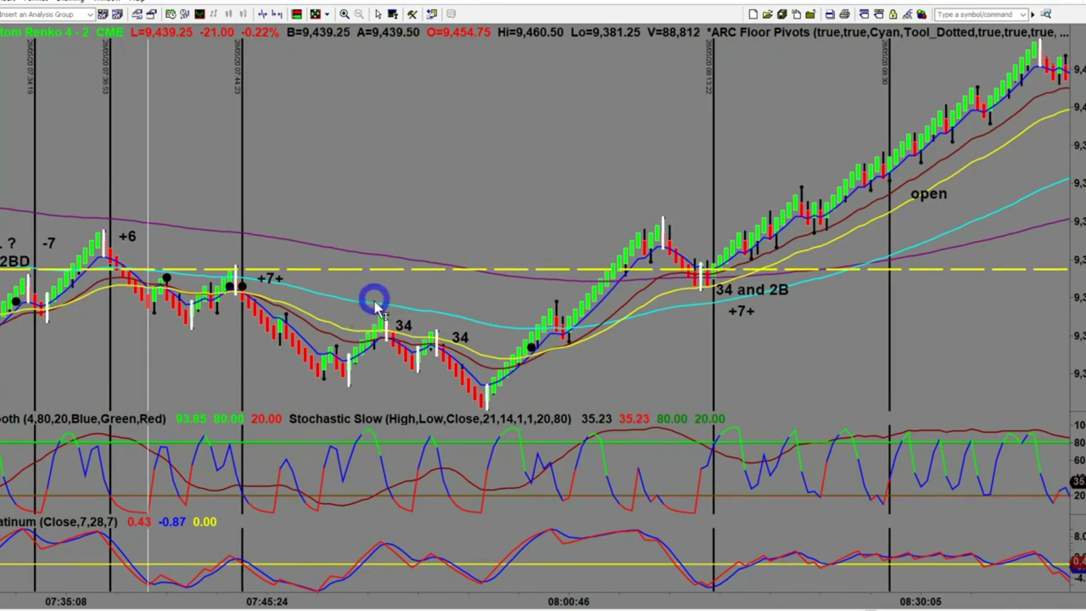
pyautogui.scroll(-5, 306, 219)
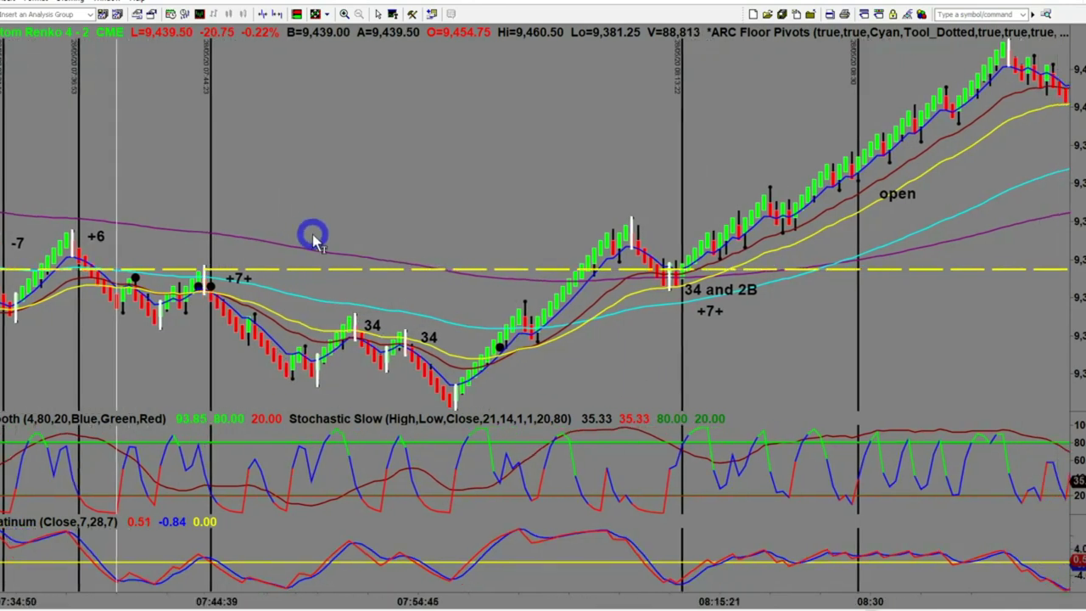
# Examine the rally through the 08:30 open and the pullback marked 2B at open.
pyautogui.scroll(-5, 542, 254)
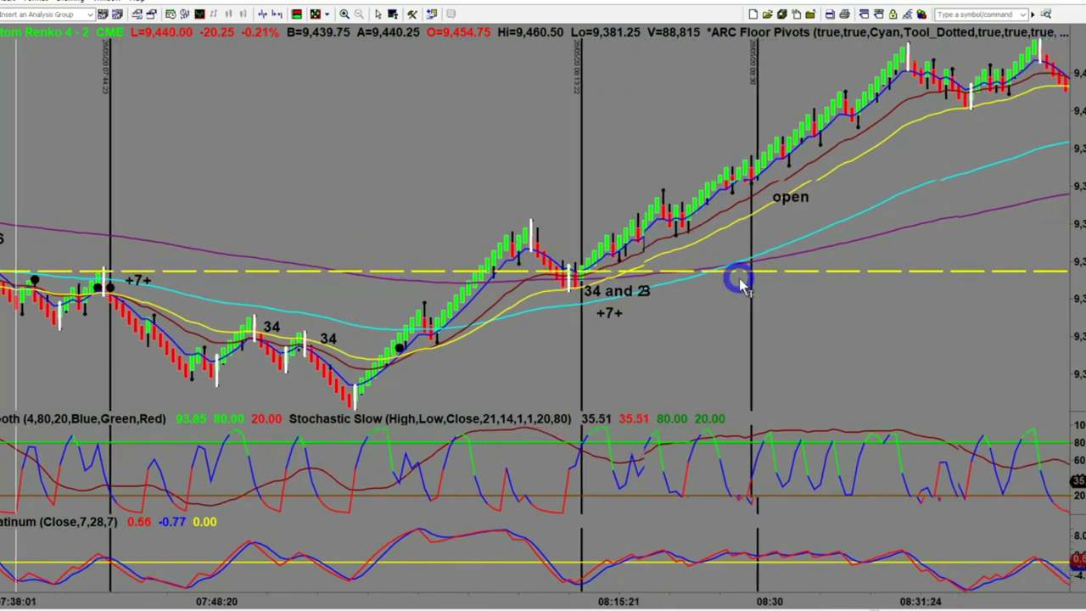
pyautogui.scroll(-2, 829, 335)
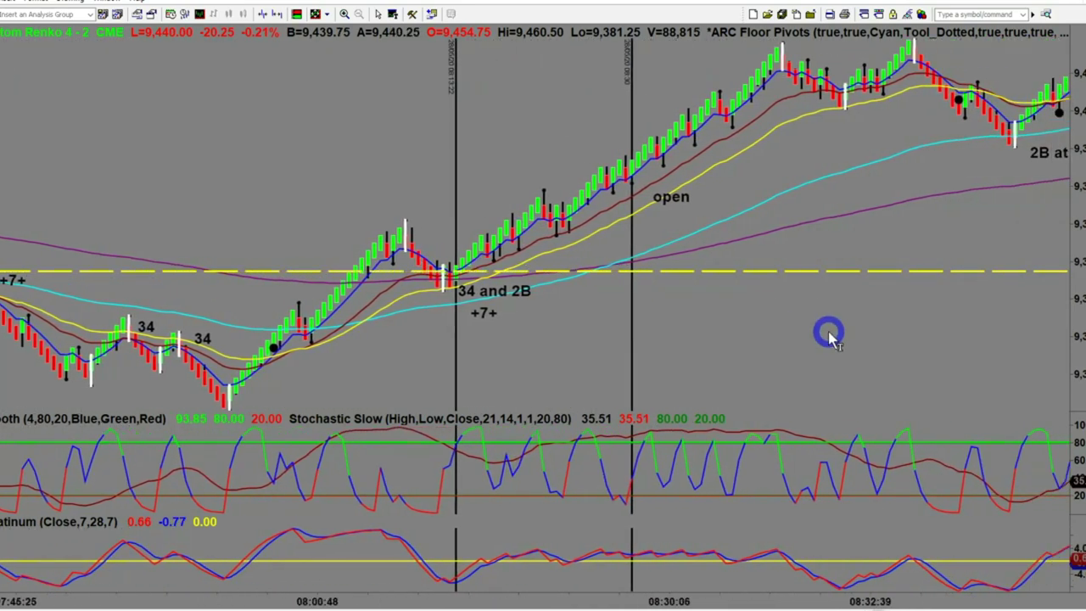
pyautogui.scroll(-6, 806, 322)
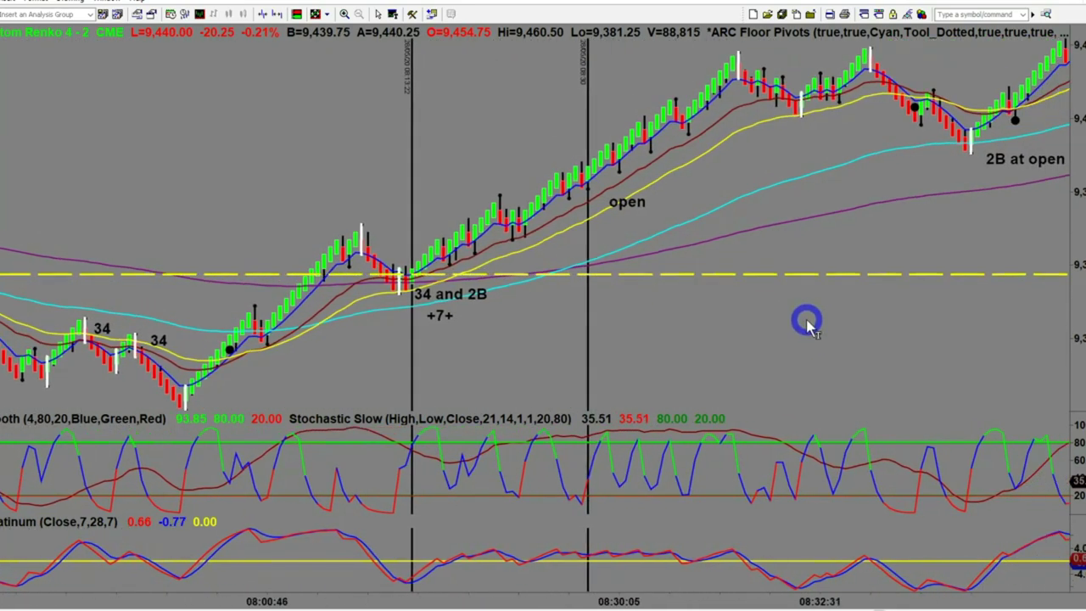
pyautogui.scroll(-1, 509, 245)
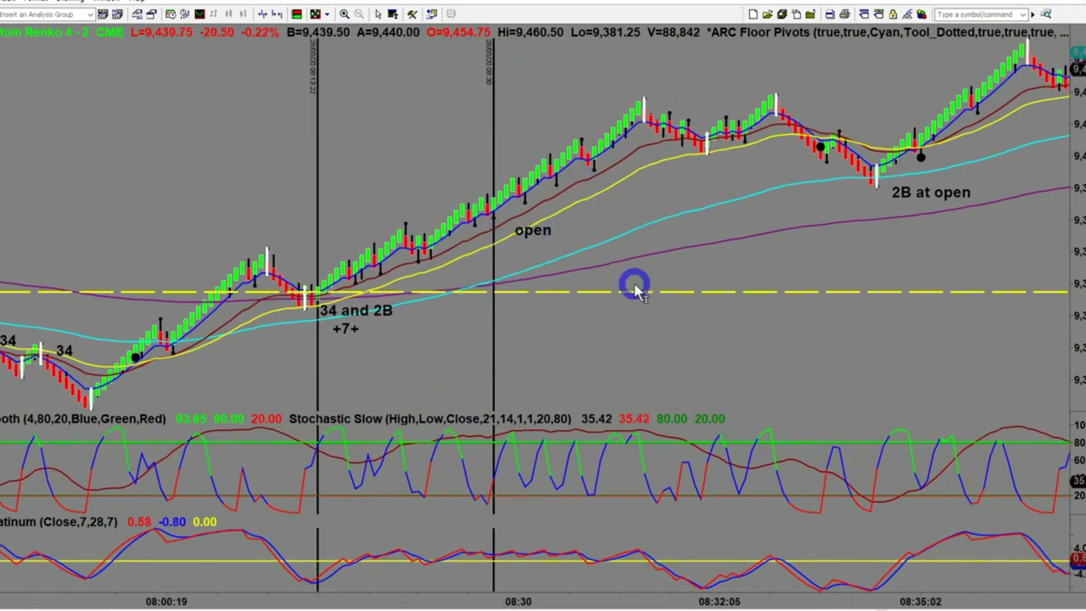
pyautogui.scroll(-6, 541, 312)
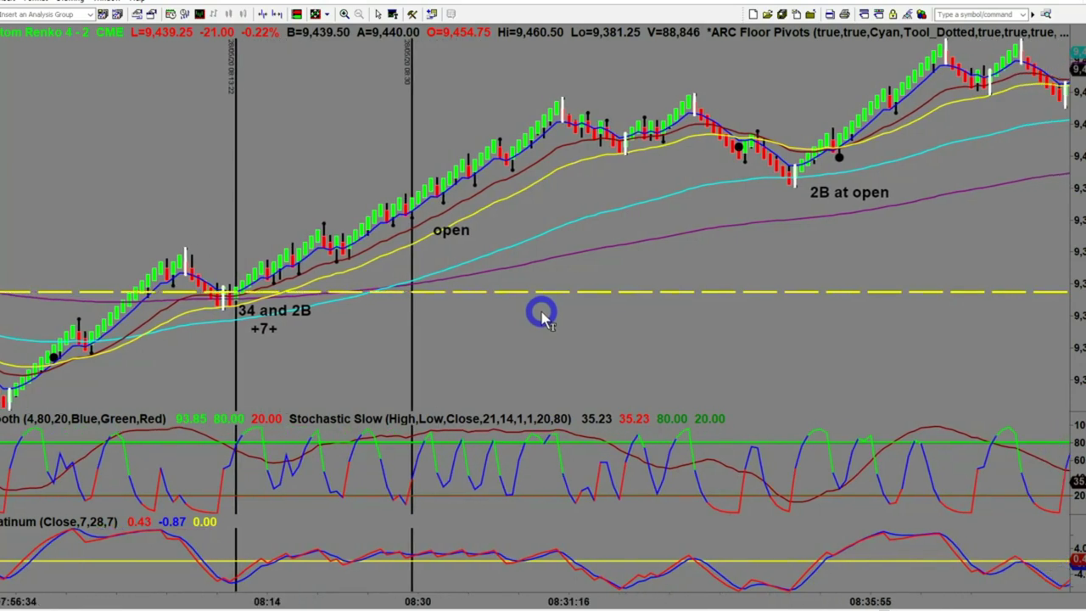
pyautogui.scroll(-5, 541, 314)
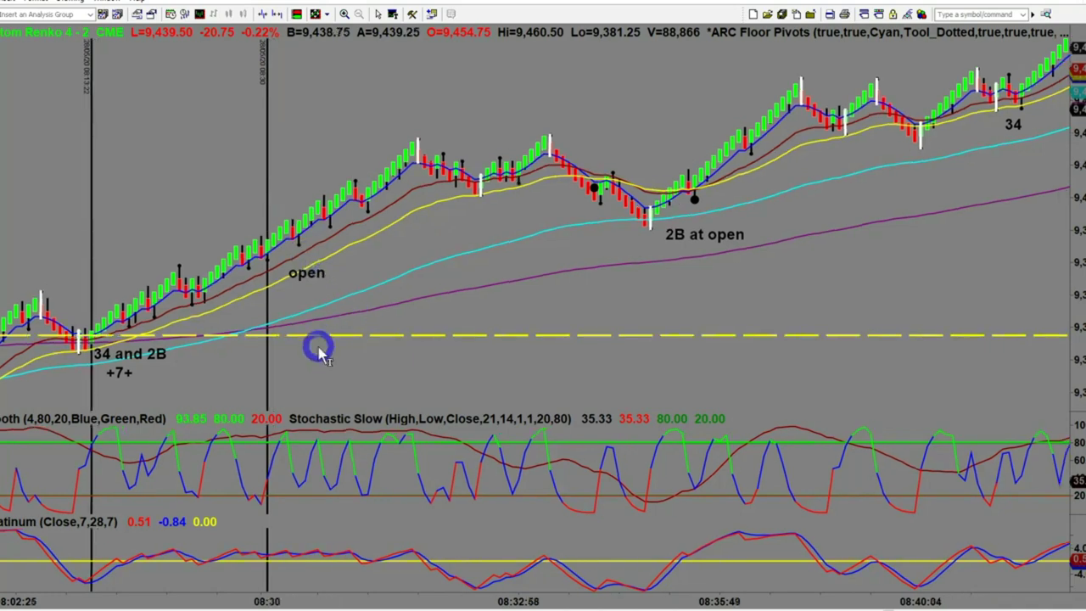
# Check the swing low and entry bar of the 2B at open setup near 08:35 with the crosshair.
pyautogui.scroll(-5, 339, 356)
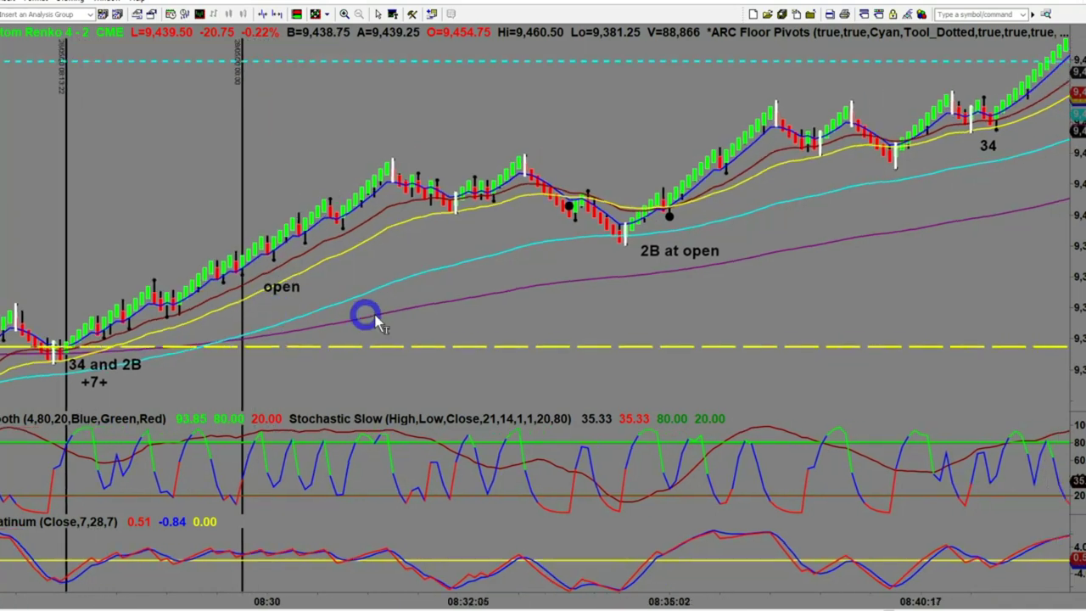
pyautogui.scroll(-3, 283, 293)
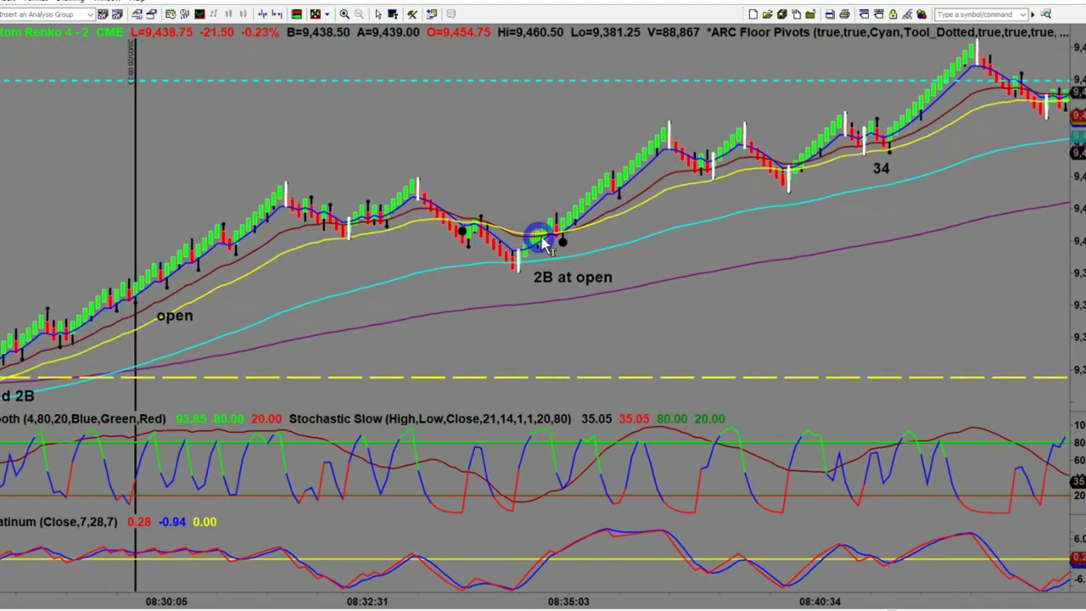
pyautogui.click(555, 223)
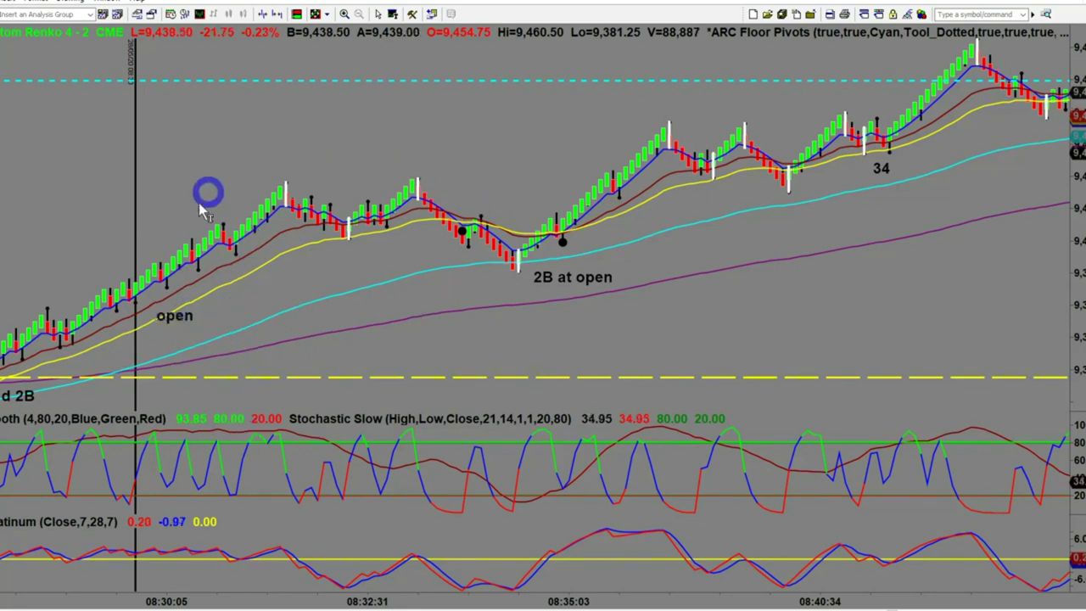
pyautogui.middleClick(427, 359)
pyautogui.moveTo(516, 365); pyautogui.dragTo(524, 360)
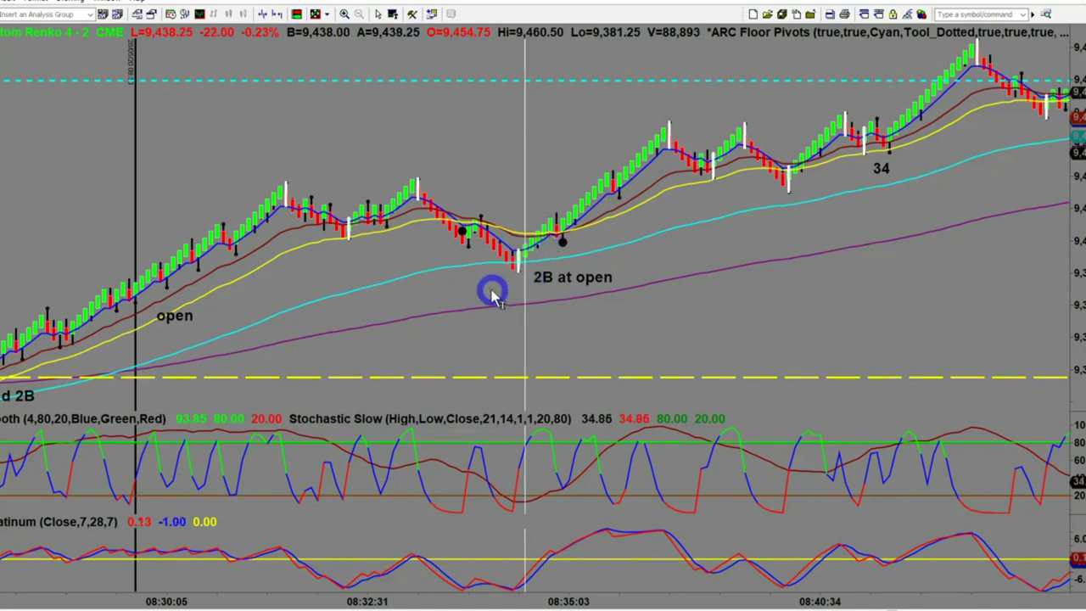
pyautogui.moveTo(504, 299)
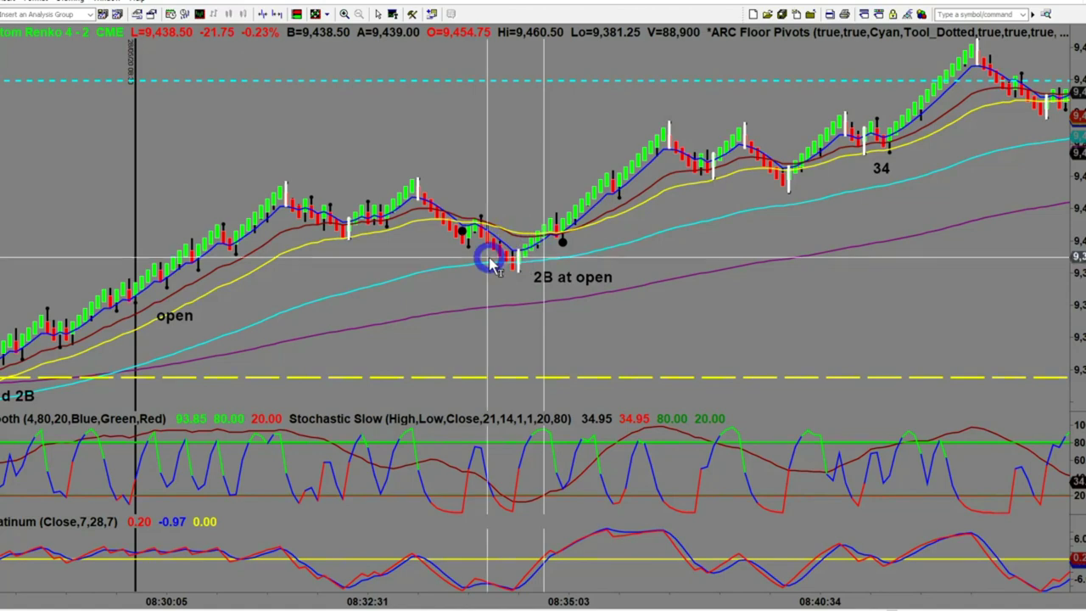
pyautogui.moveTo(511, 270)
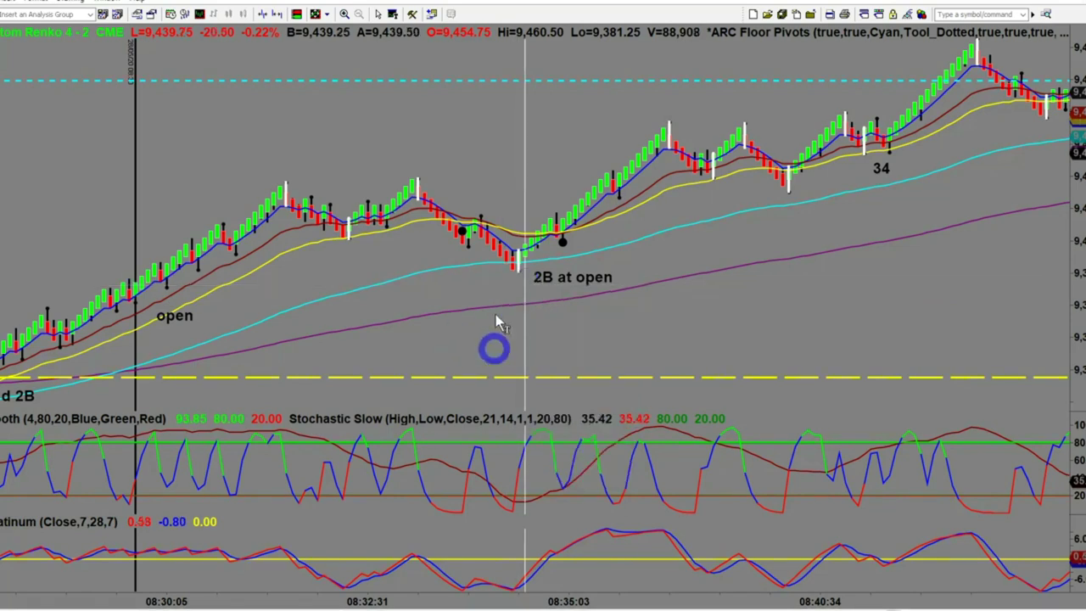
# Inspect the bar data of the +6 setup at 08:51:08 and follow the chart on to the AC2 34B! marker.
pyautogui.moveTo(821, 237); pyautogui.dragTo(827, 169)
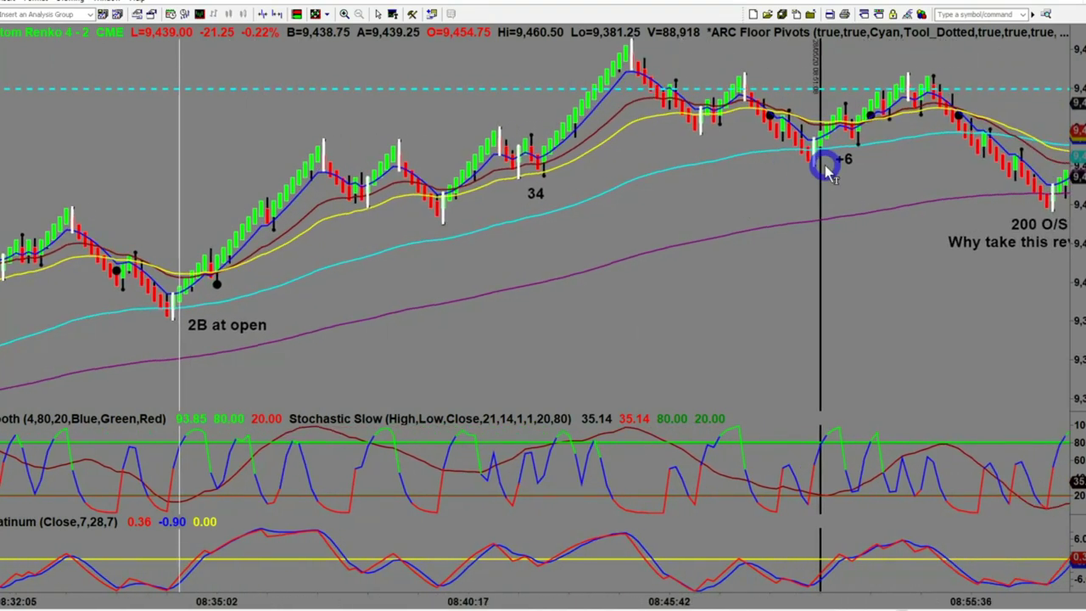
pyautogui.middleClick(821, 214)
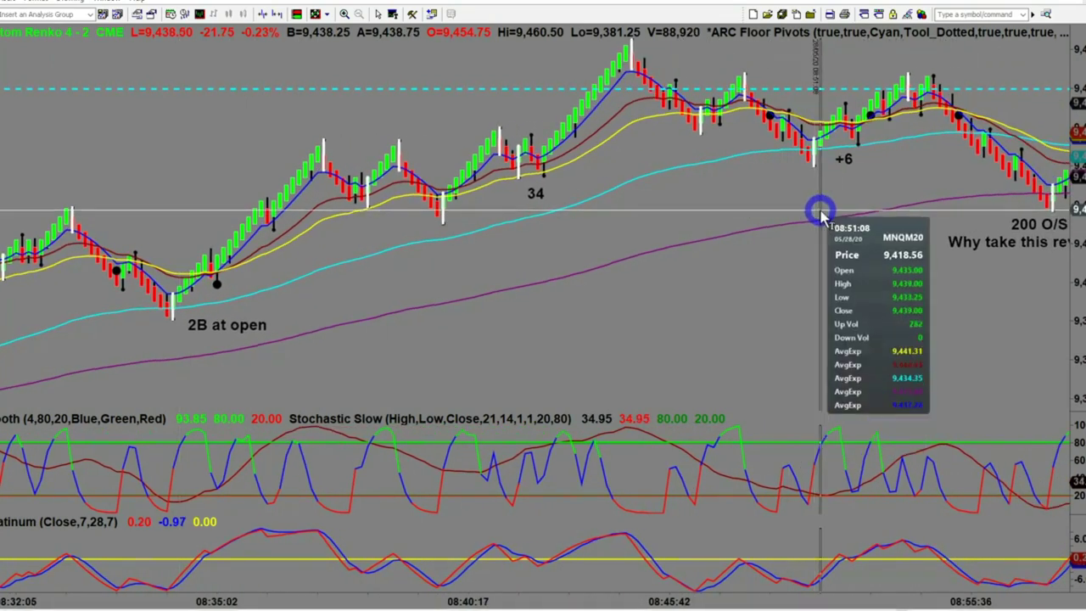
pyautogui.moveTo(723, 238); pyautogui.dragTo(584, 284)
pyautogui.moveTo(578, 236); pyautogui.dragTo(502, 270)
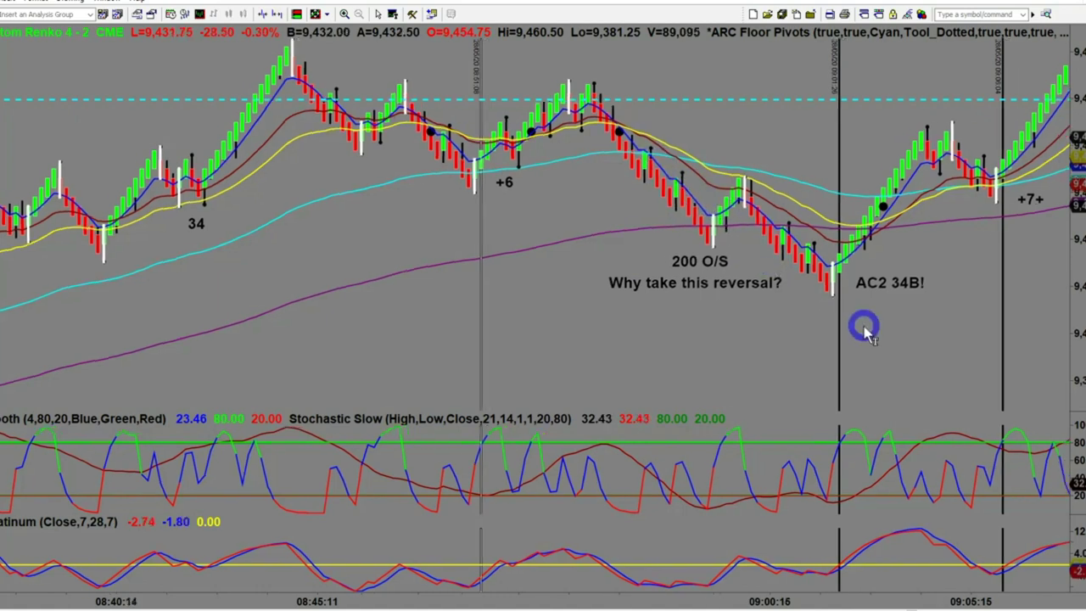
# Examine the 200 O/S reversal and AC2 34B! setup, then restore the chart window to compare the 09:01 low with the 7 - 3.5 chart.
pyautogui.scroll(-3, 861, 322)
pyautogui.scroll(-6, 827, 361)
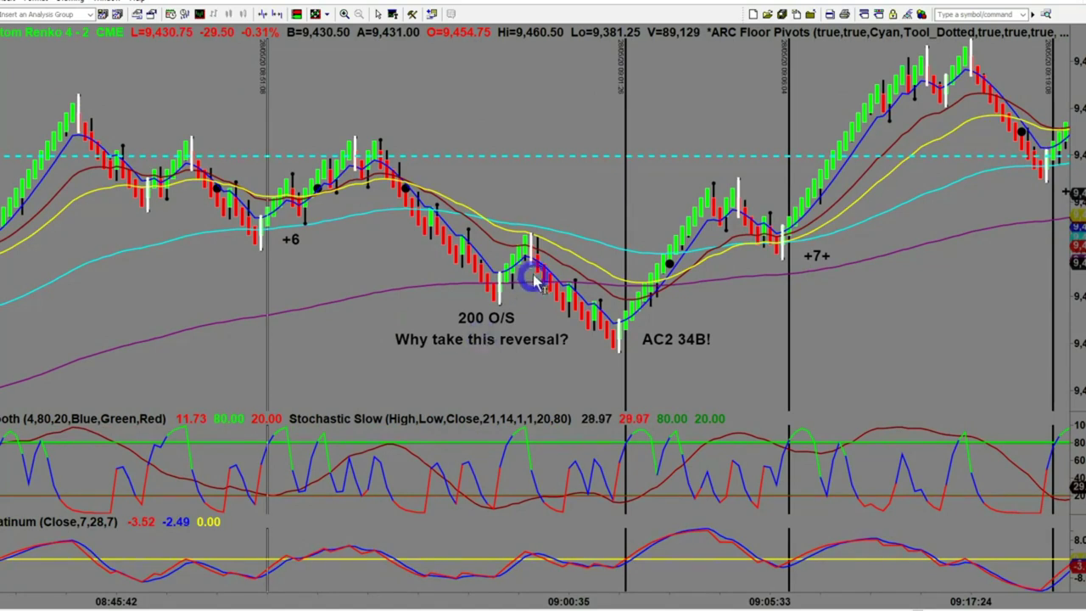
pyautogui.scroll(-4, 598, 352)
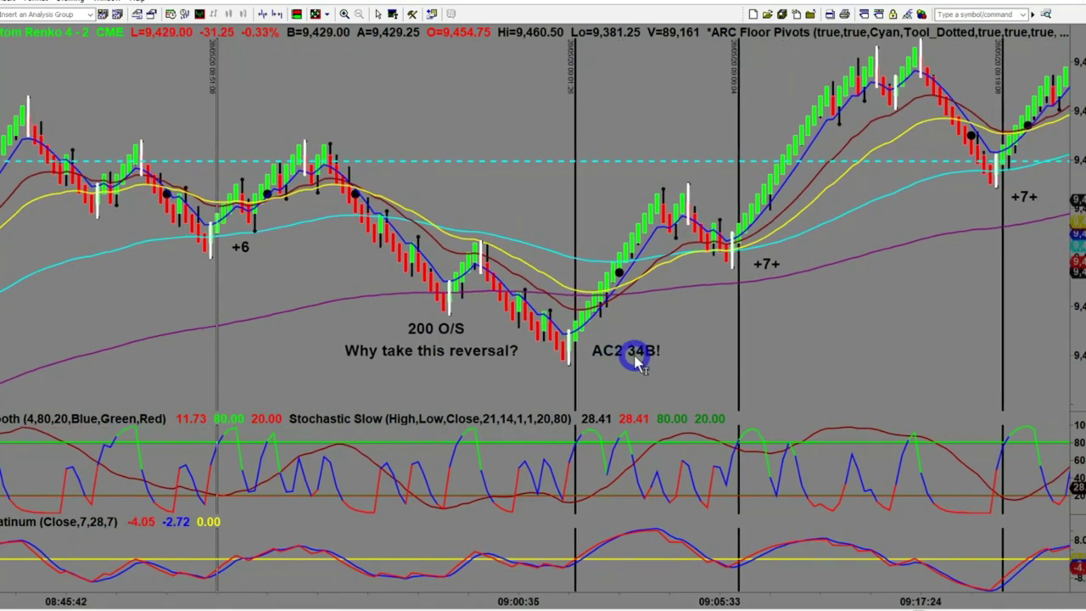
pyautogui.hotkey('ctrl', 'F5')
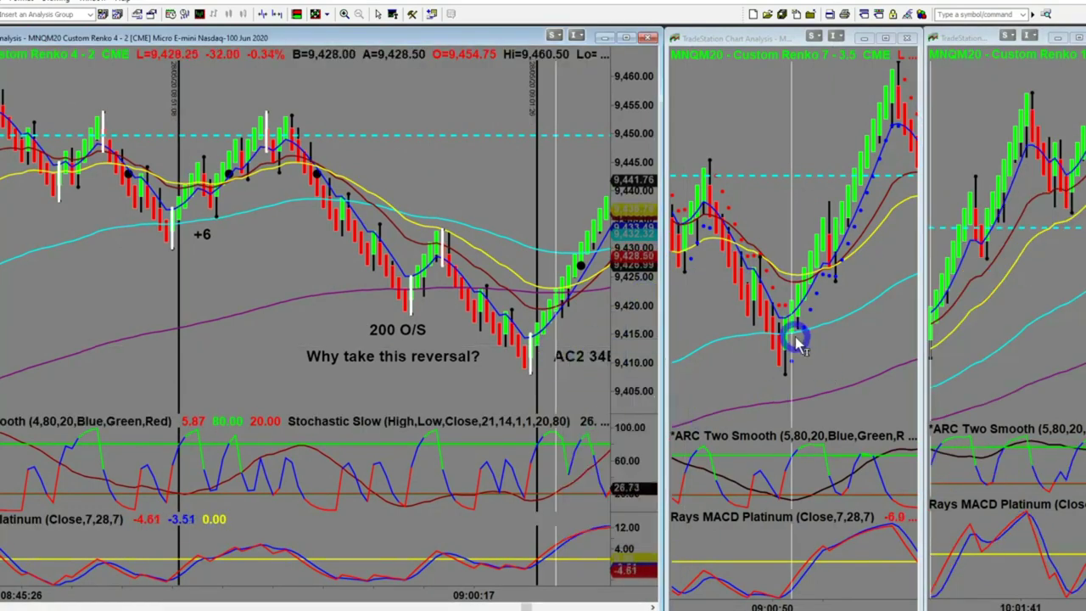
# Compare the AC2 34B! reversal near 09:01 with the two larger Renko charts, then maximize the 4 - 2 chart.
pyautogui.scroll(10, 982, 335)
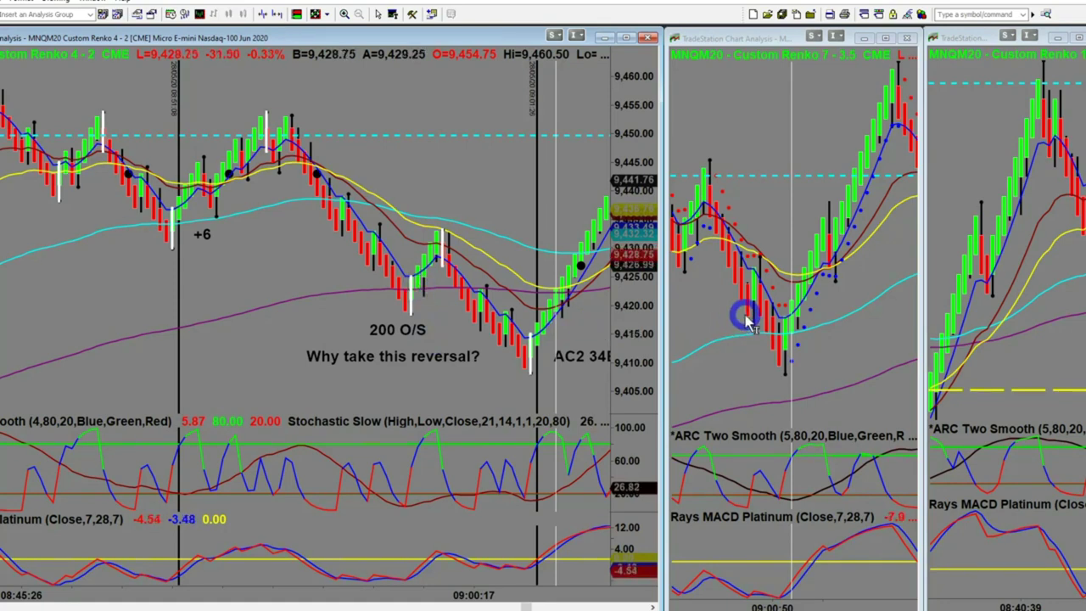
pyautogui.scroll(-2, 526, 384)
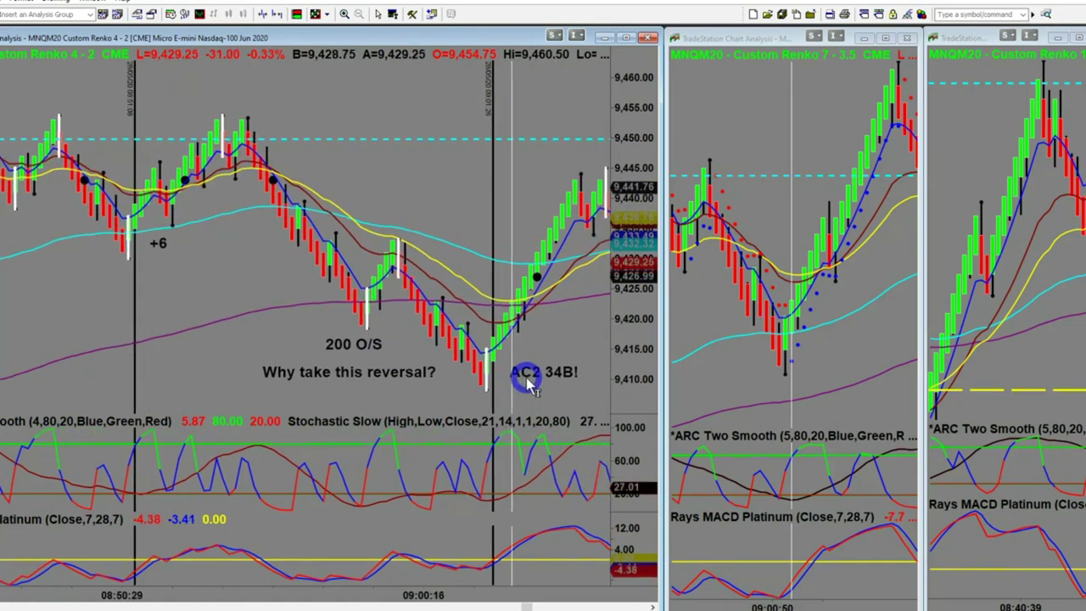
pyautogui.click(625, 37)
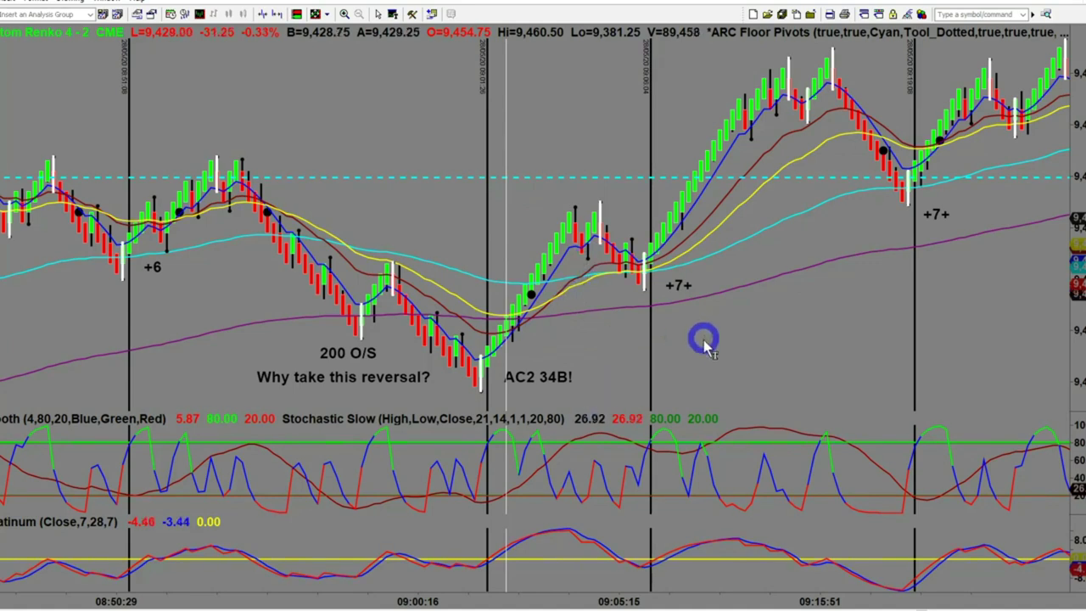
# Examine the +7+ setups marked at 09:06, 09:19 and 09:31 on the 4 - 2 chart.
pyautogui.scroll(-5, 703, 350)
pyautogui.scroll(-8, 698, 351)
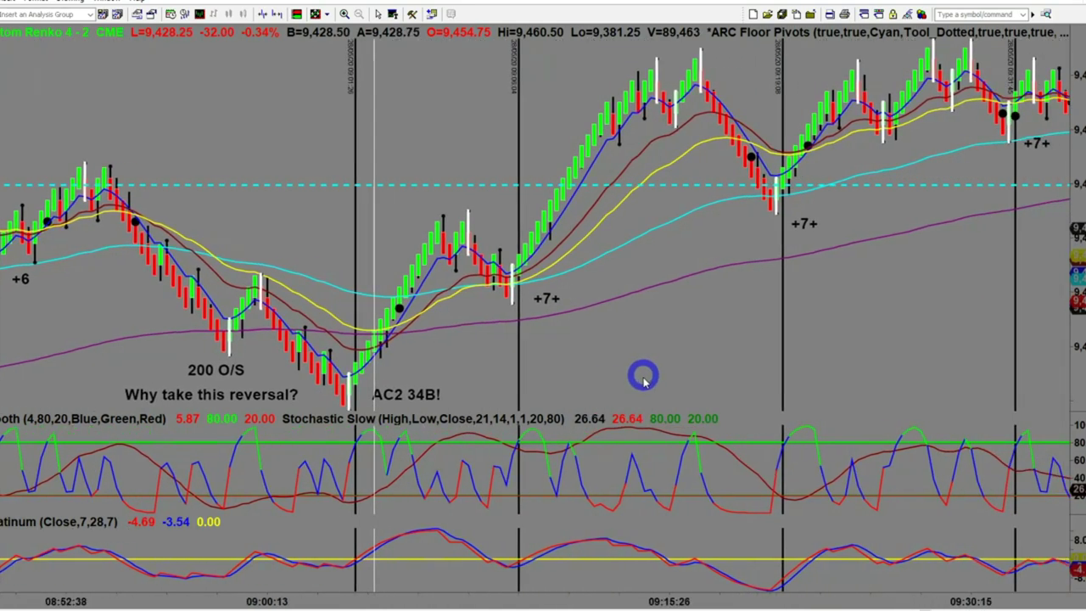
pyautogui.scroll(-2, 390, 194)
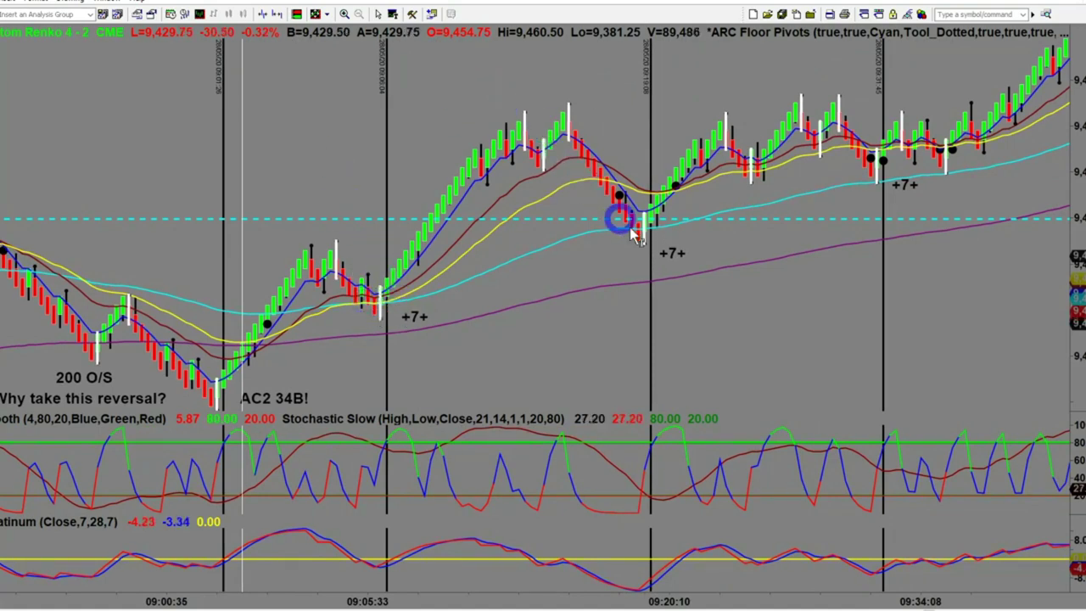
pyautogui.scroll(-3, 642, 241)
pyautogui.scroll(-8, 679, 283)
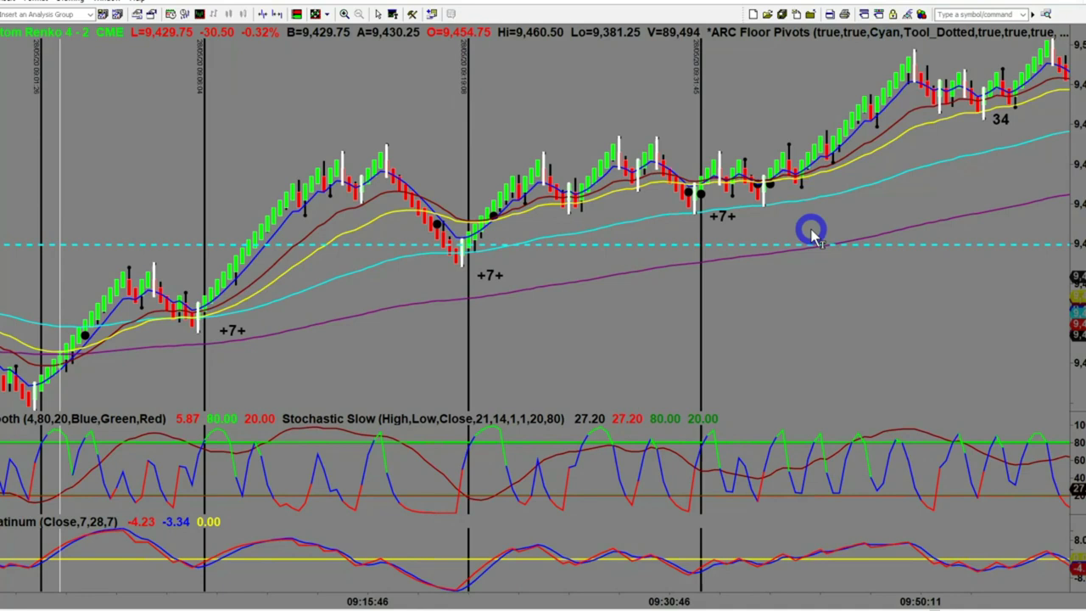
# Follow the chart past the two 34 pullbacks around 10:00 to the -7 setup at 10:13.
pyautogui.scroll(-6, 811, 232)
pyautogui.scroll(-10, 812, 232)
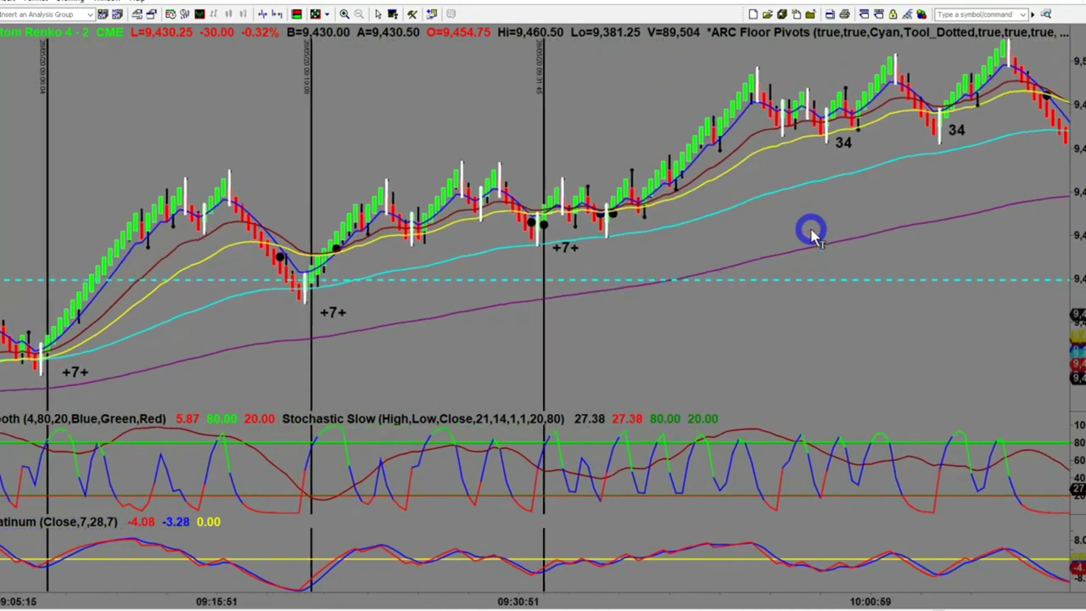
pyautogui.scroll(-10, 811, 232)
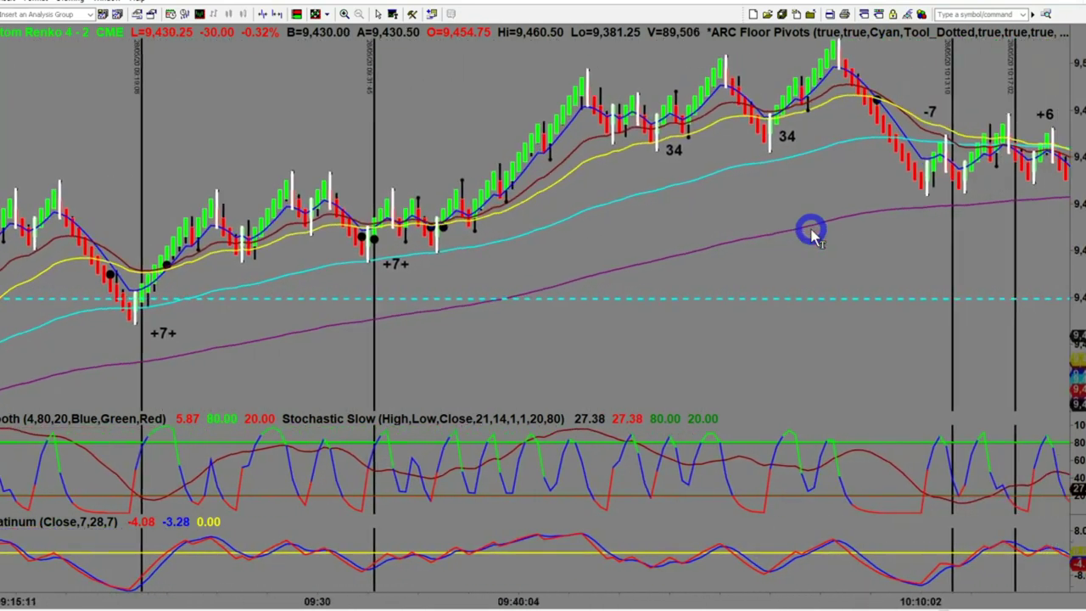
pyautogui.scroll(-1, 811, 232)
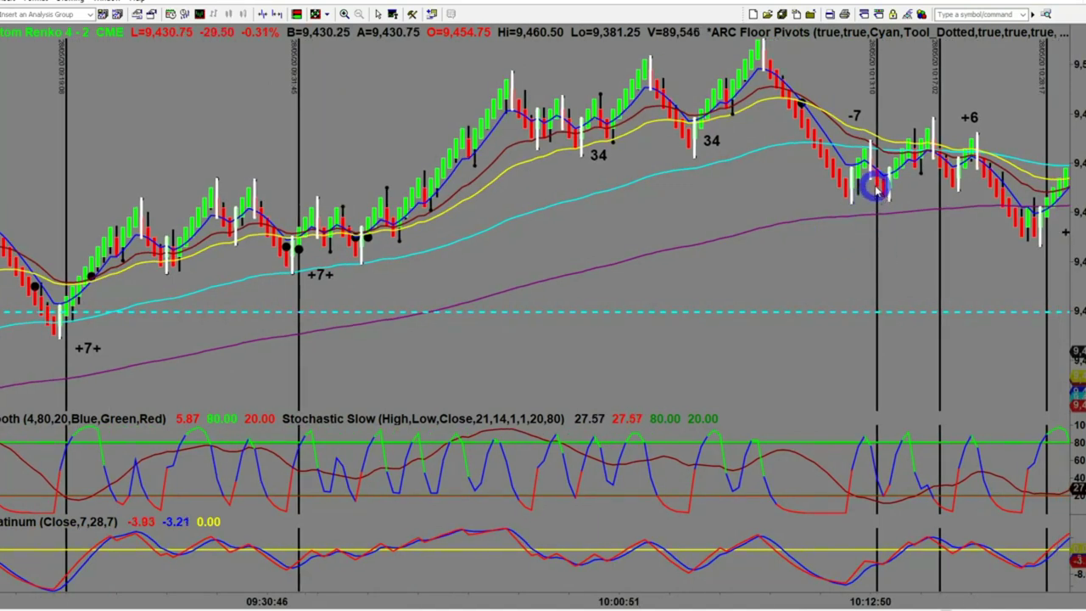
# Examine the -7, +6 and +7 setups between 10:13 and 10:31 and the +7+ setup at 10:40.
pyautogui.scroll(-6, 876, 188)
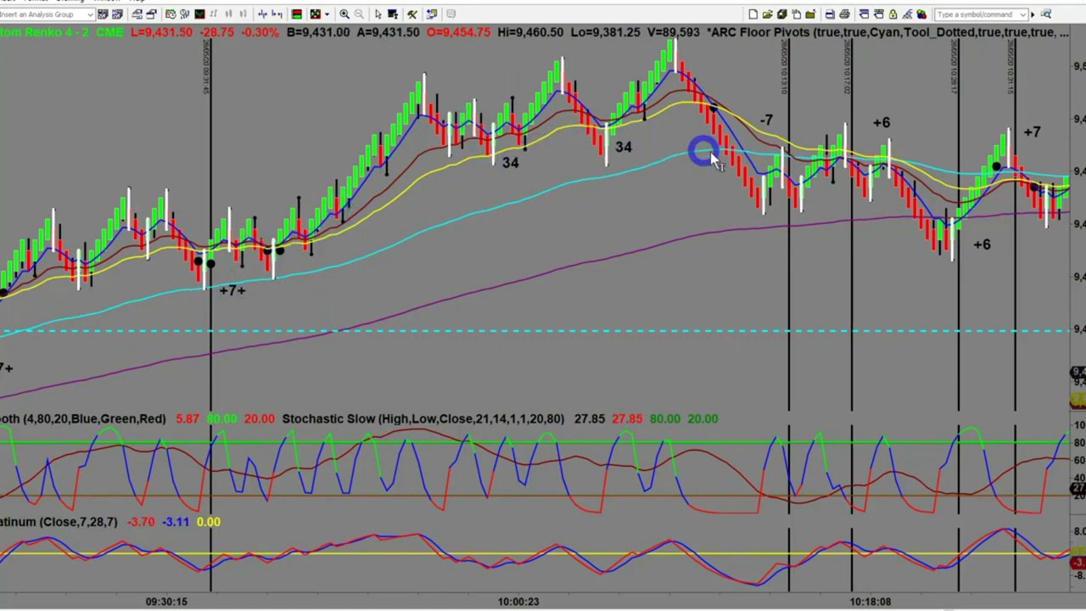
pyautogui.scroll(-5, 1047, 174)
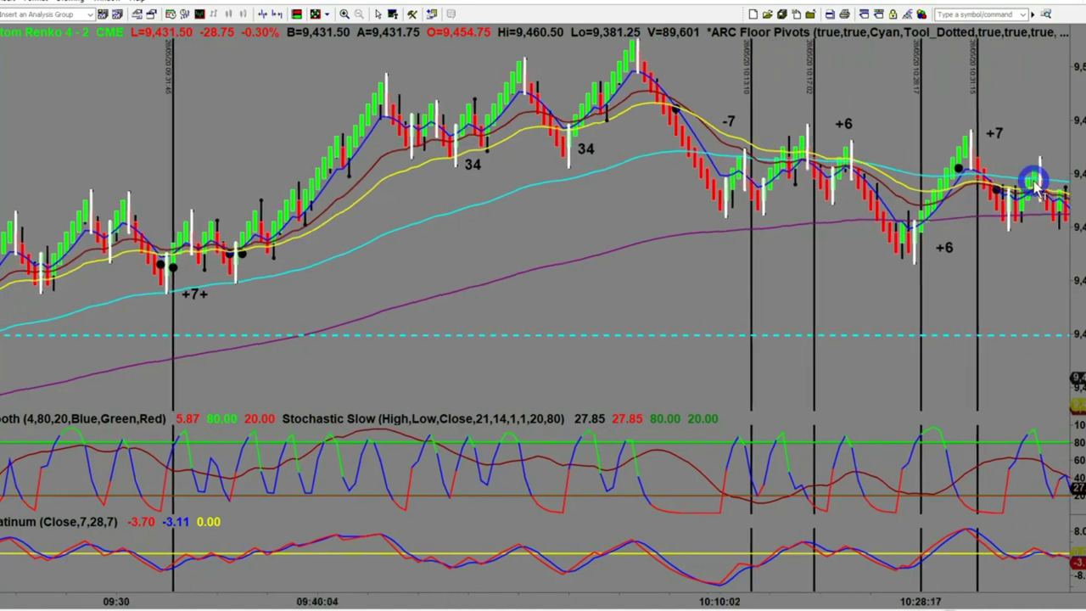
pyautogui.scroll(-2, 1037, 187)
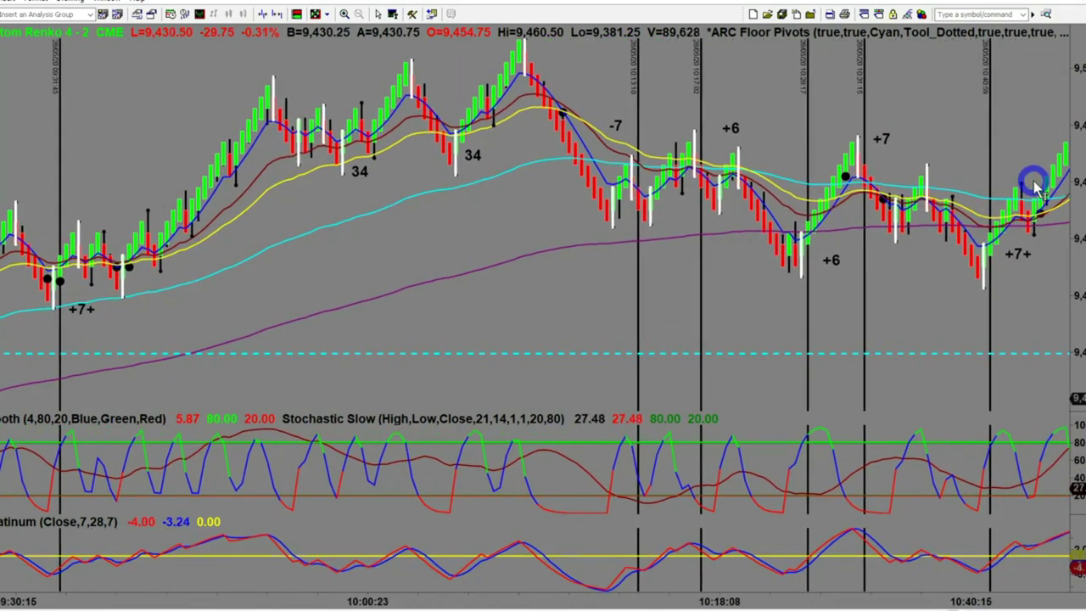
pyautogui.scroll(-1, 1035, 185)
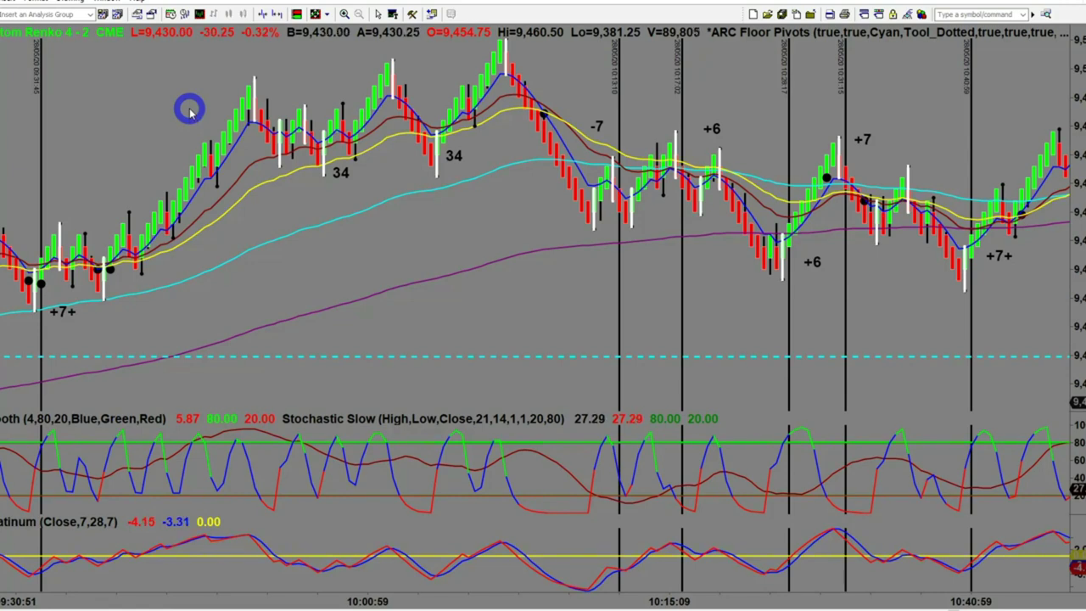
# Follow the rally from the 10:40 +7+ setup through 11:00 to the 34 pullback before 11:45.
pyautogui.click(485, 298)
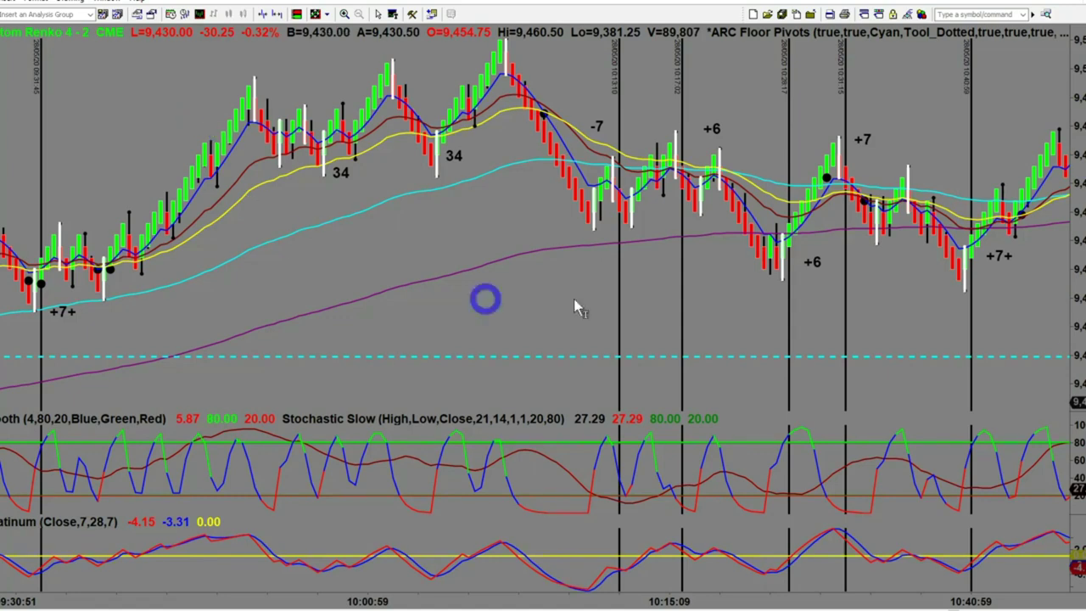
pyautogui.moveTo(989, 286); pyautogui.dragTo(840, 296)
pyautogui.moveTo(1023, 73); pyautogui.dragTo(782, 392)
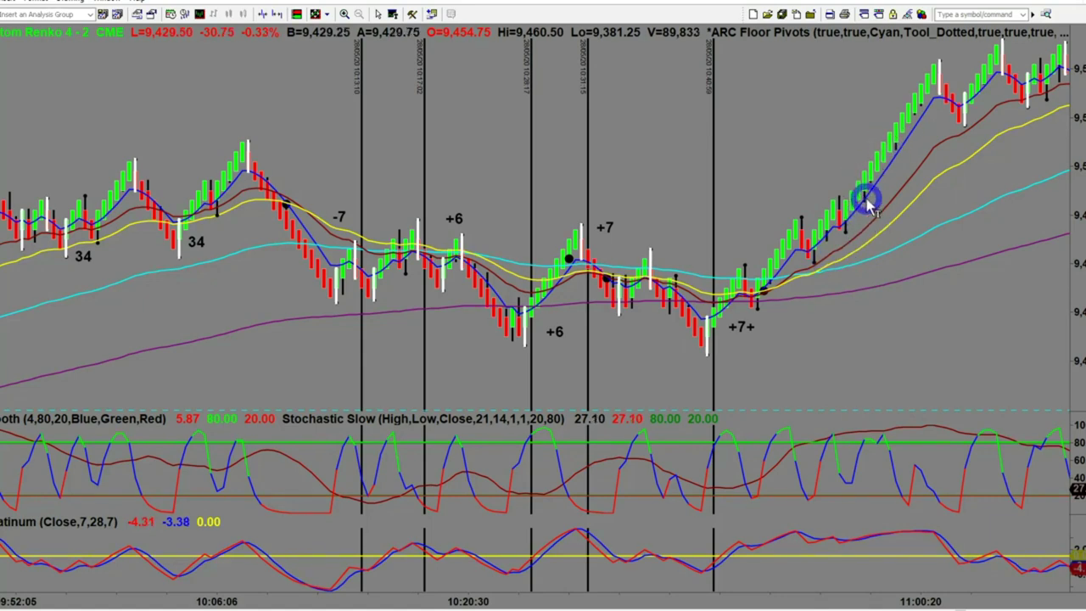
pyautogui.moveTo(967, 327); pyautogui.dragTo(857, 367)
pyautogui.scroll(-10, 855, 366)
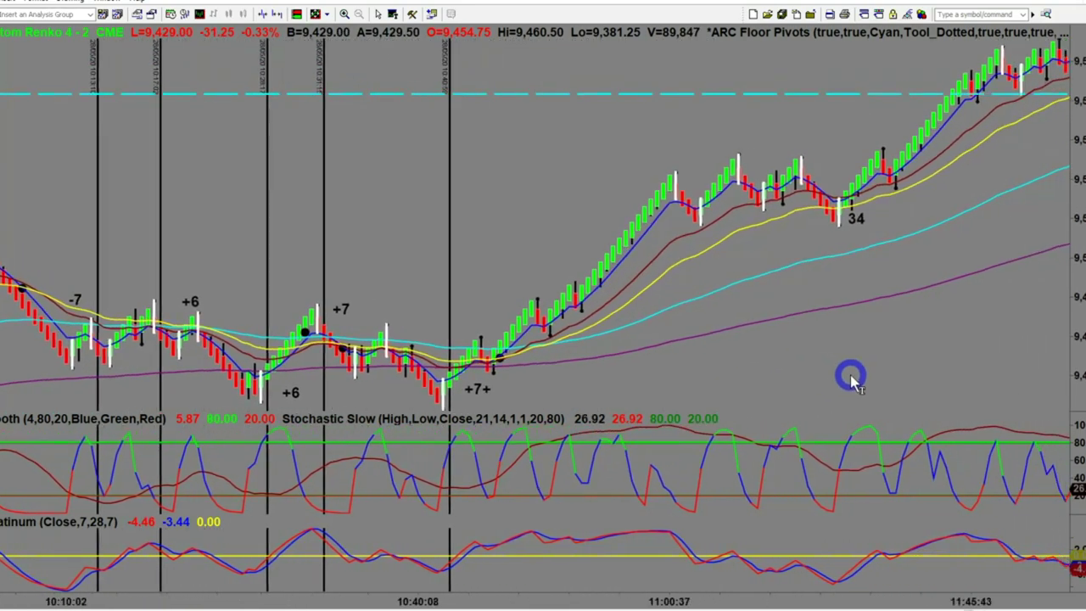
# Follow the chart over the midday high and examine the 13:04 +7, 13:23 +7+ 34 and 13:39 +6 34 setups.
pyautogui.scroll(-10, 851, 379)
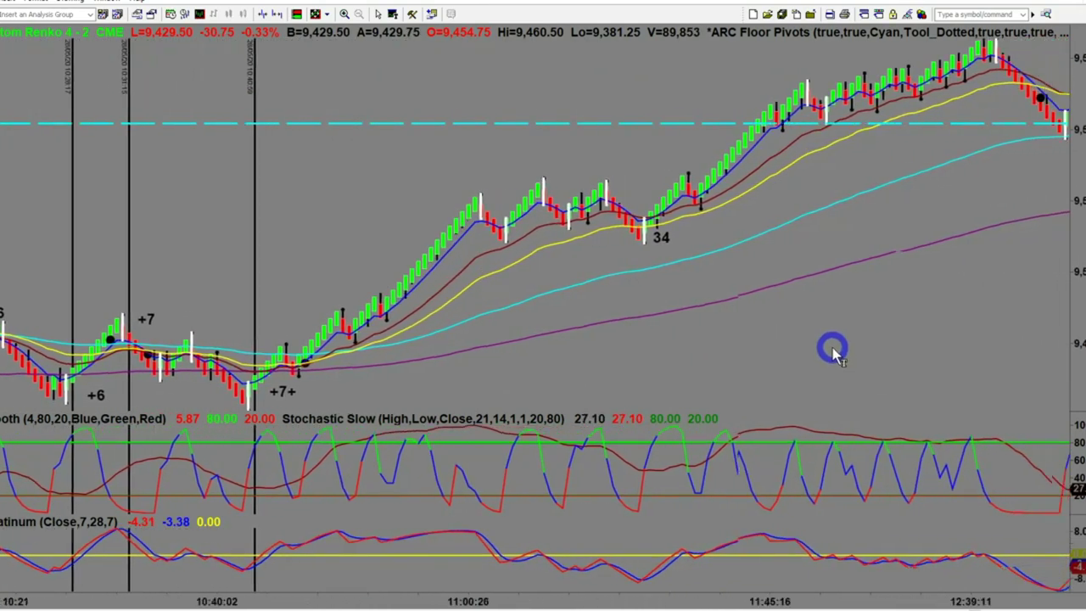
pyautogui.scroll(-10, 833, 352)
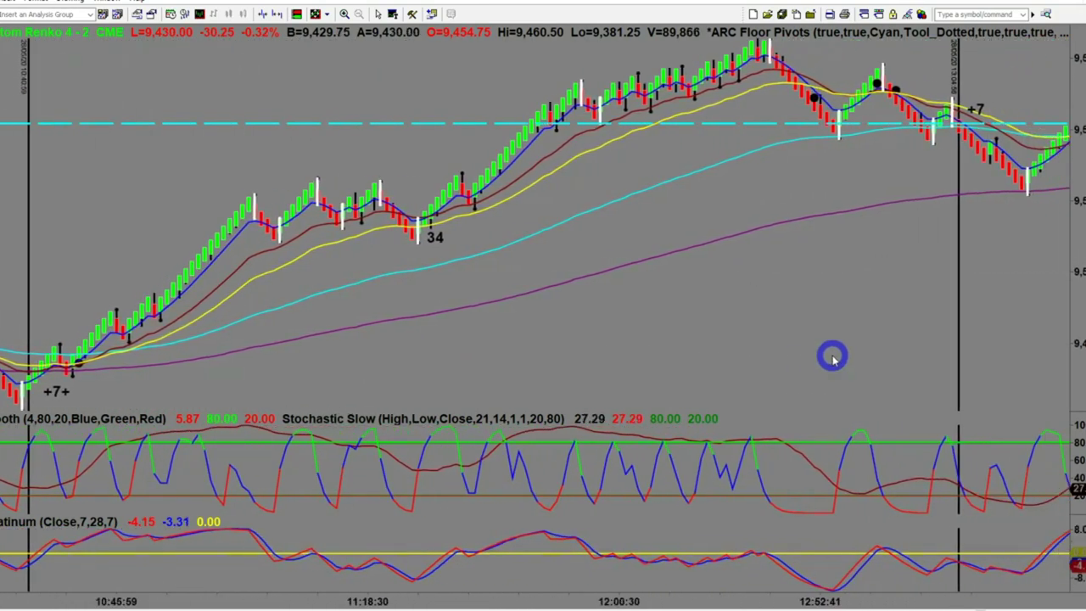
pyautogui.scroll(-8, 865, 305)
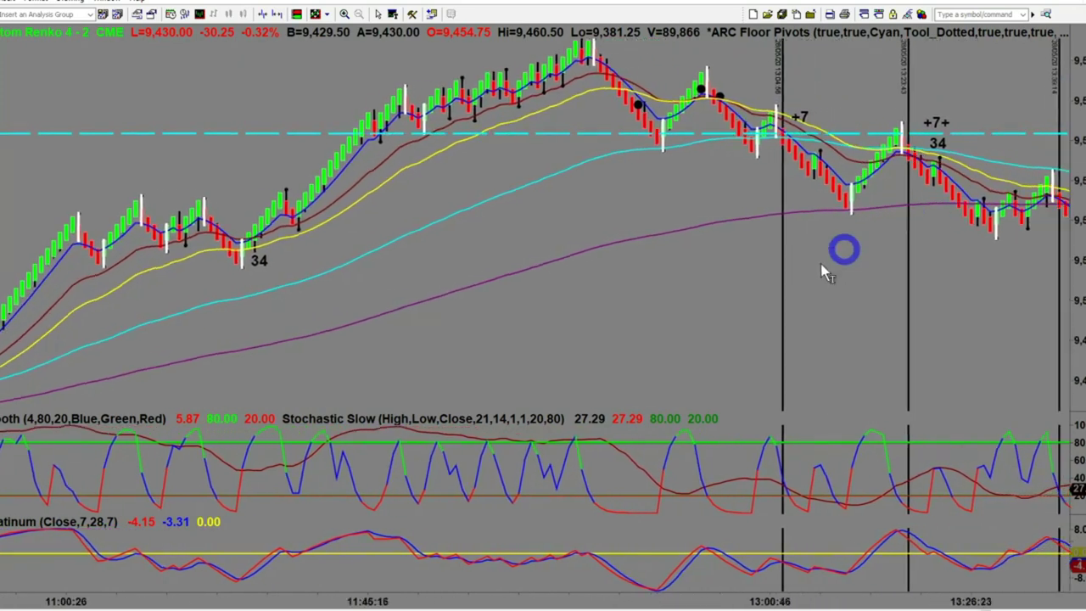
pyautogui.scroll(-1, 632, 287)
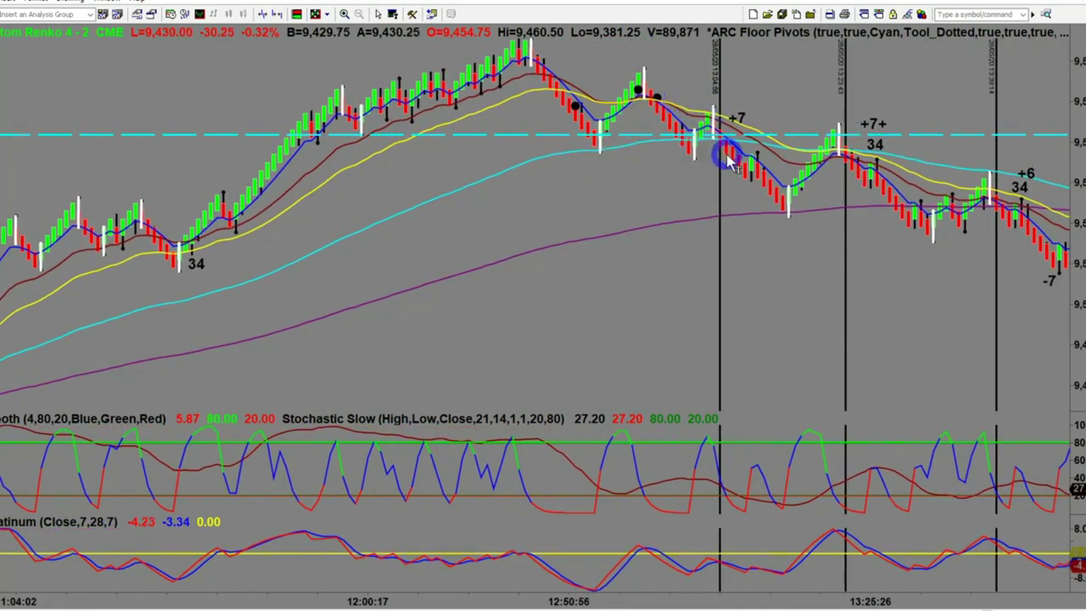
pyautogui.scroll(-4, 769, 247)
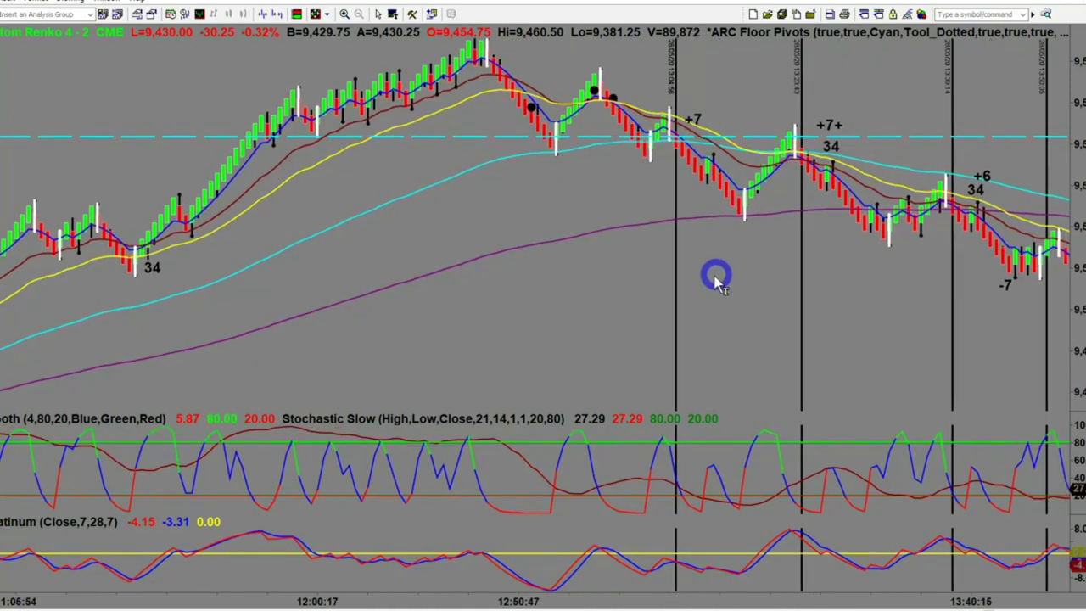
pyautogui.scroll(-4, 707, 281)
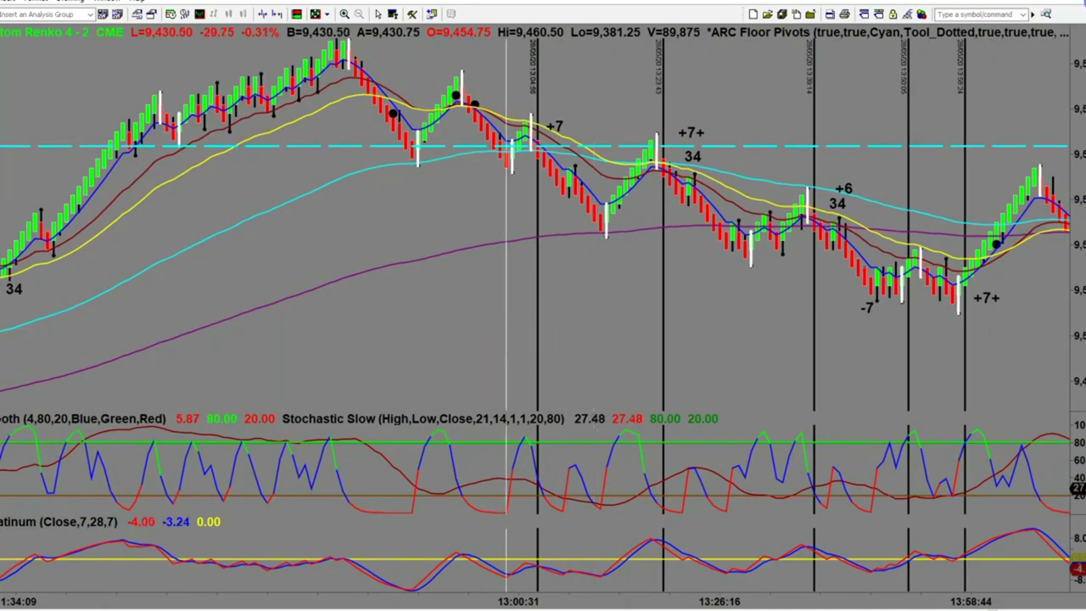
# Restore the chart window to compare the 13:04 +7 setup with the larger Renko charts, then maximize the 4 - 2 chart again.
pyautogui.hotkey('ctrl', 'F5')
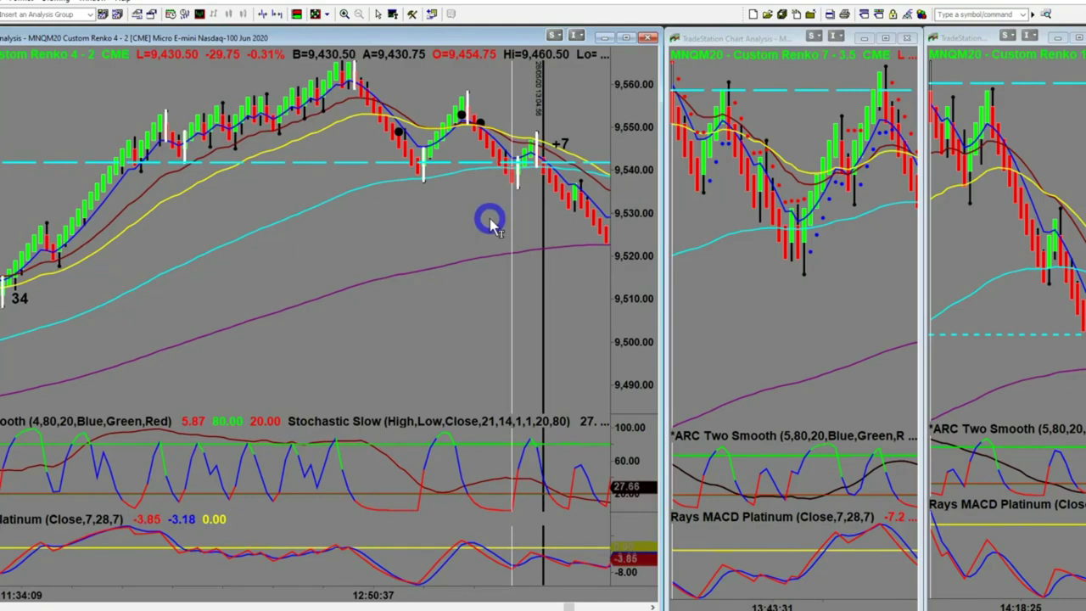
pyautogui.moveTo(467, 226)
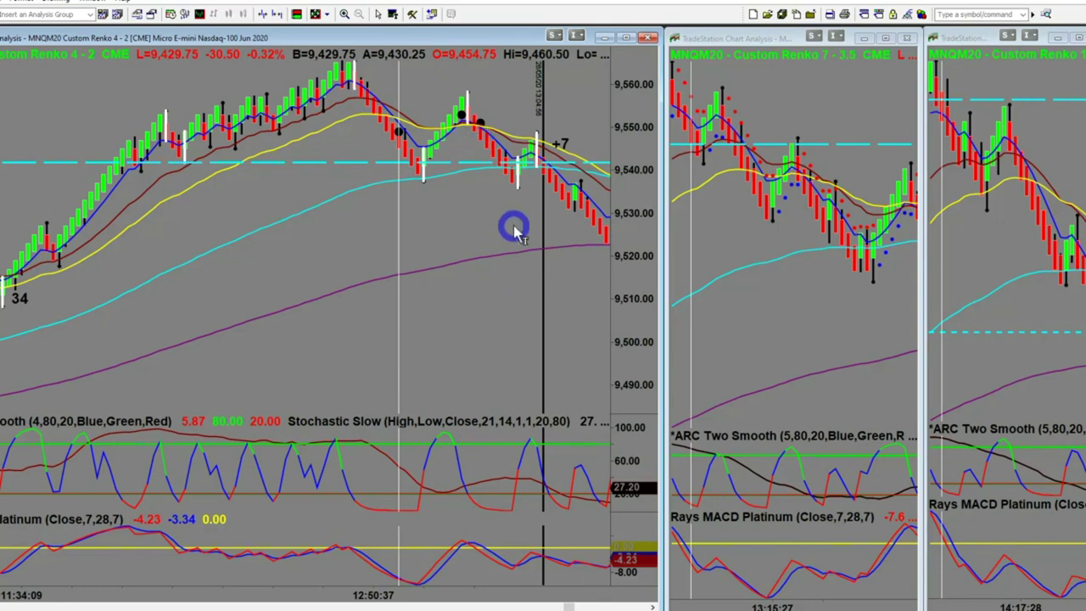
pyautogui.moveTo(539, 229)
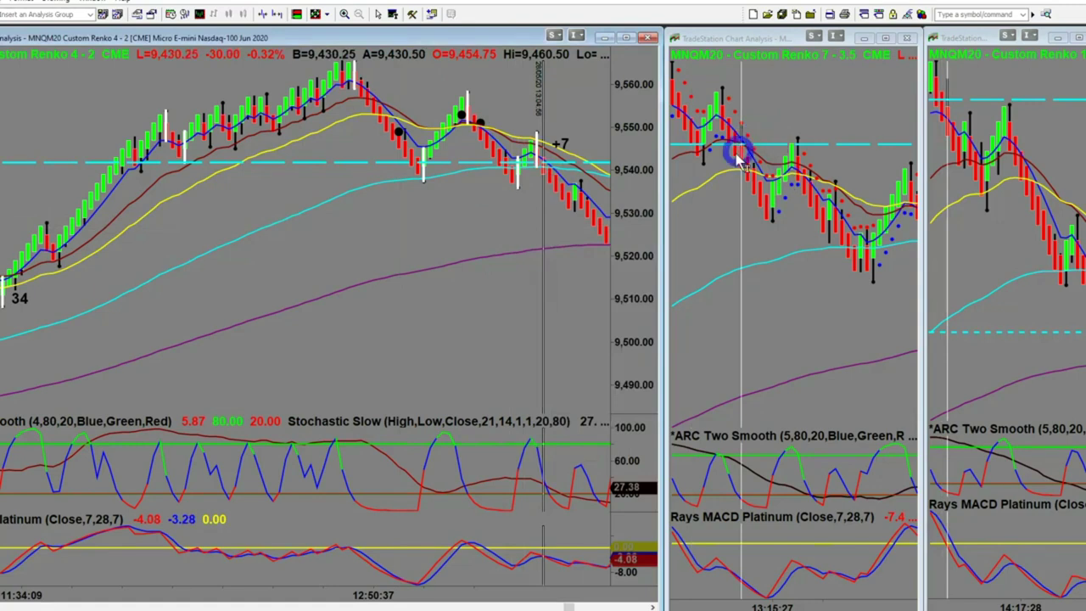
pyautogui.click(624, 36)
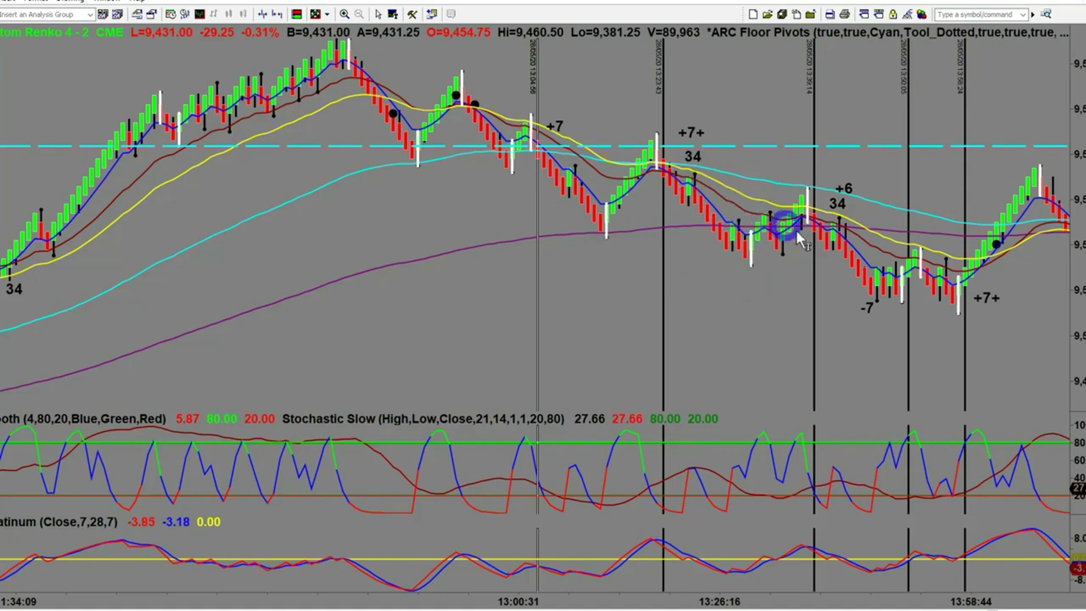
# Examine the 13:39 +6 34 setup, the -7 marker, the 13:58 and 14:11 +7+ setups and the 14:15 reversal.
pyautogui.scroll(-3, 840, 238)
pyautogui.scroll(-1, 810, 297)
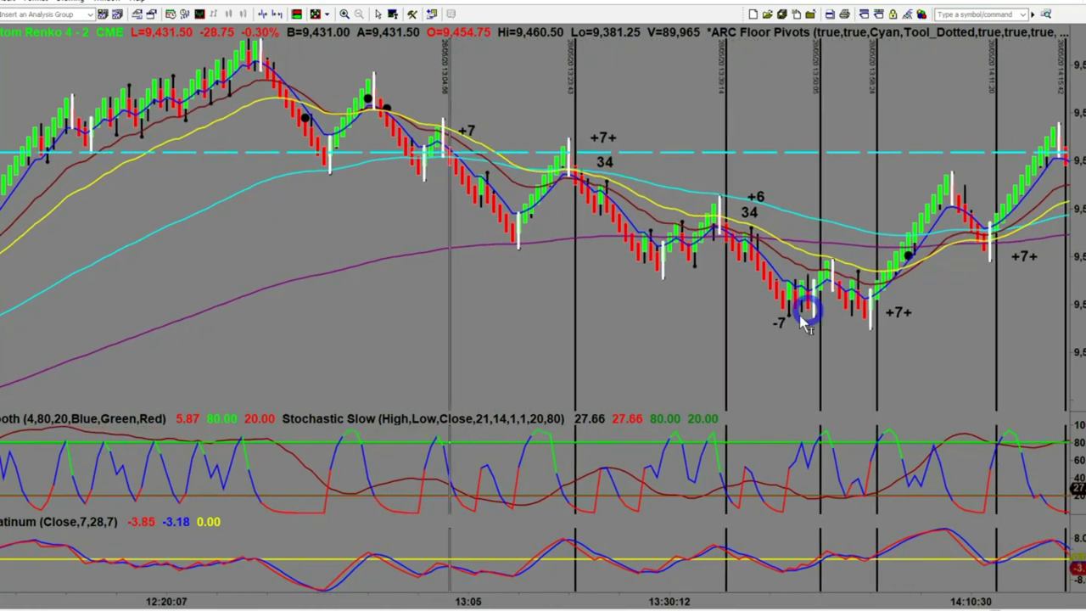
pyautogui.scroll(-3, 805, 376)
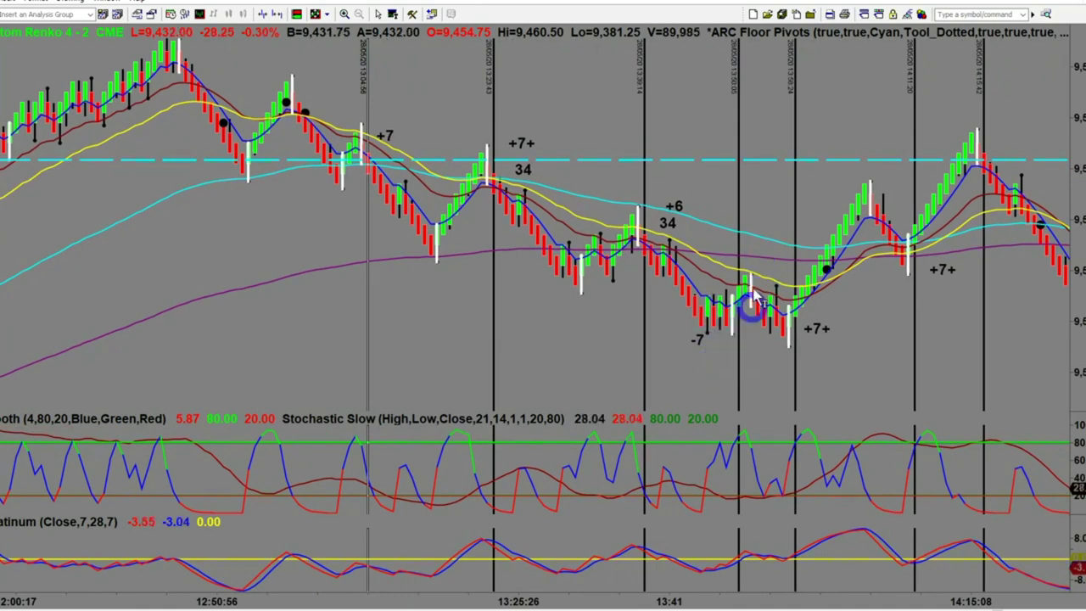
pyautogui.scroll(-2, 720, 386)
pyautogui.scroll(-1, 722, 399)
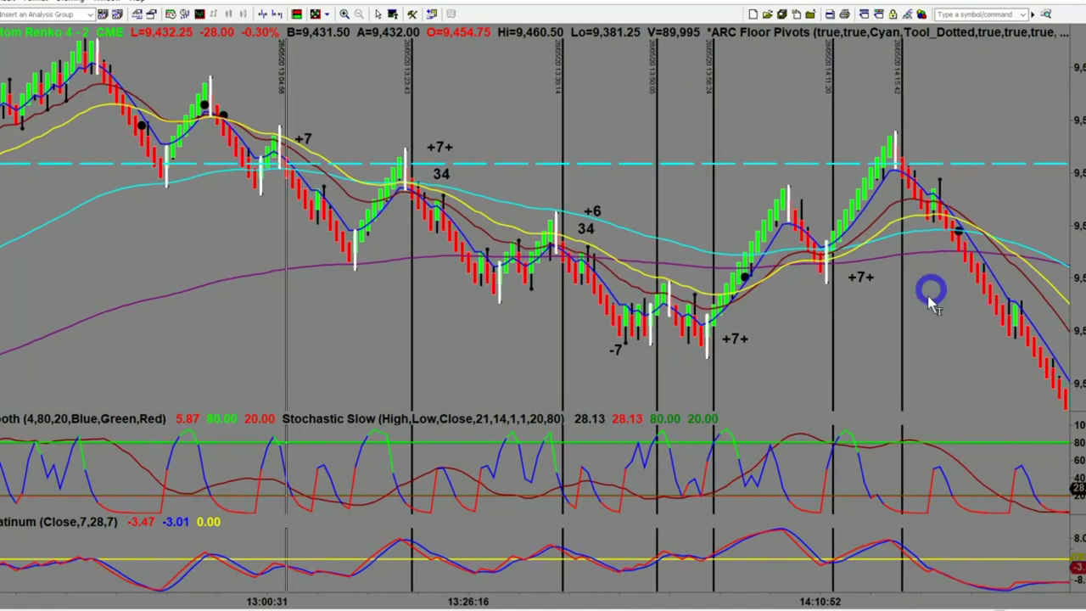
# Follow the decline after 14:15 and examine the 2D setups at 14:22 and 14:34 and the +7+ setups at 14:28 and 14:40.
pyautogui.scroll(-6, 931, 305)
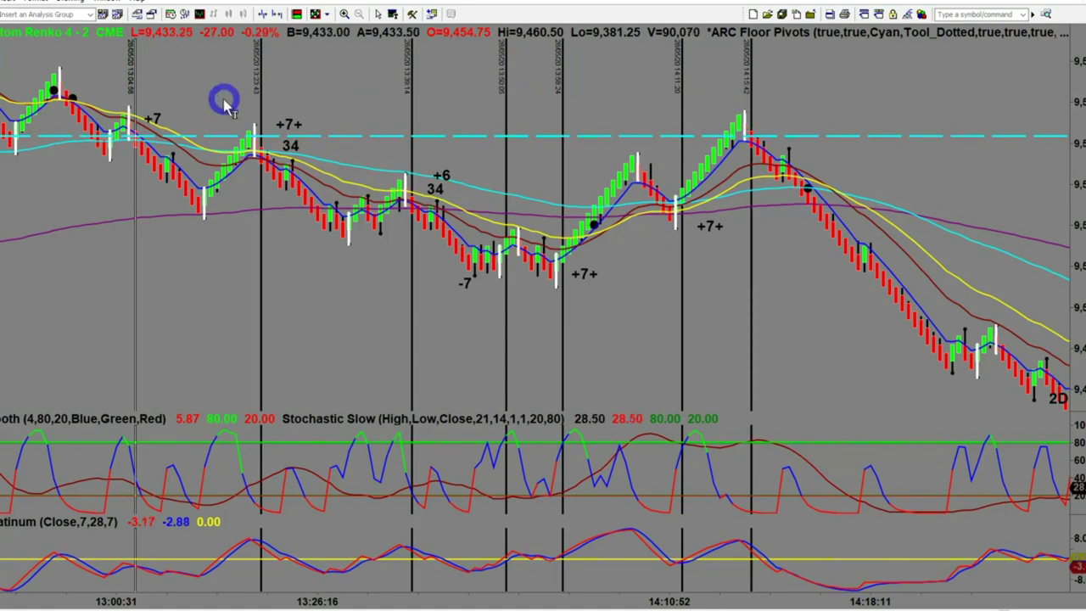
pyautogui.scroll(-5, 877, 122)
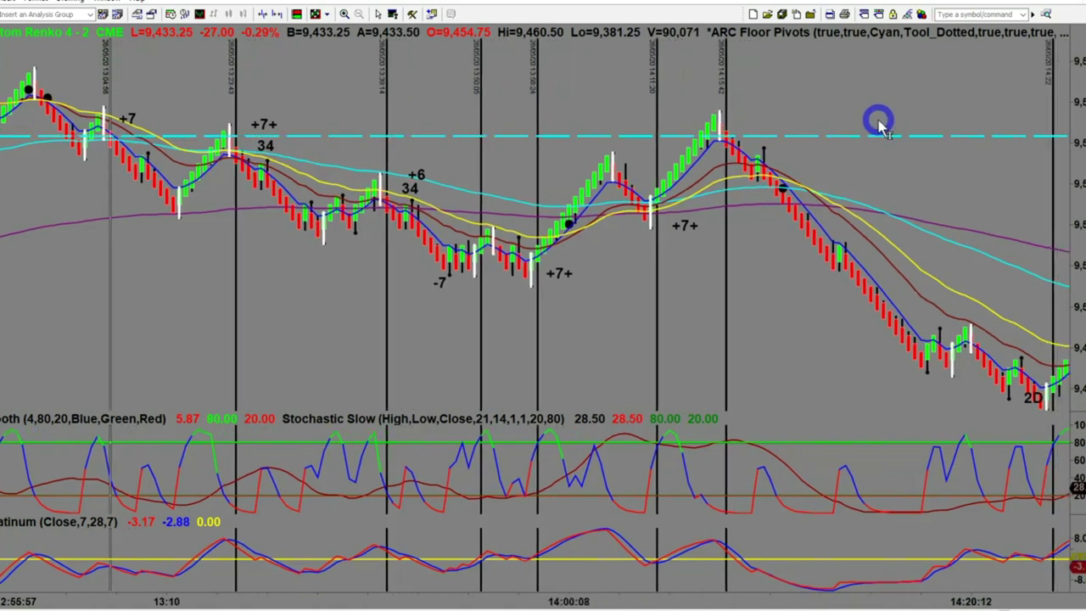
pyautogui.scroll(-5, 877, 122)
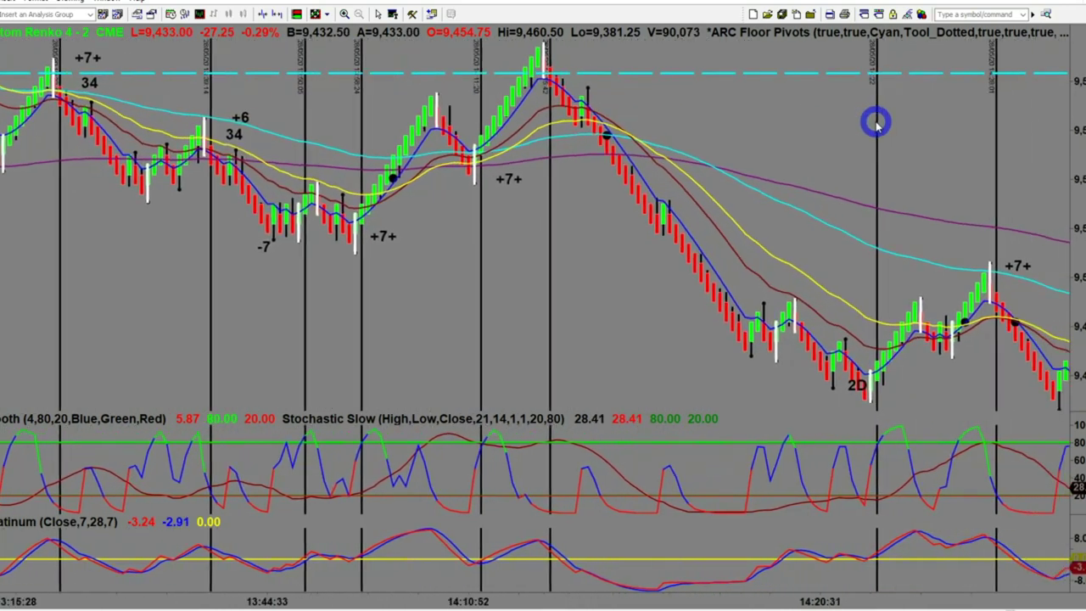
pyautogui.scroll(-9, 831, 417)
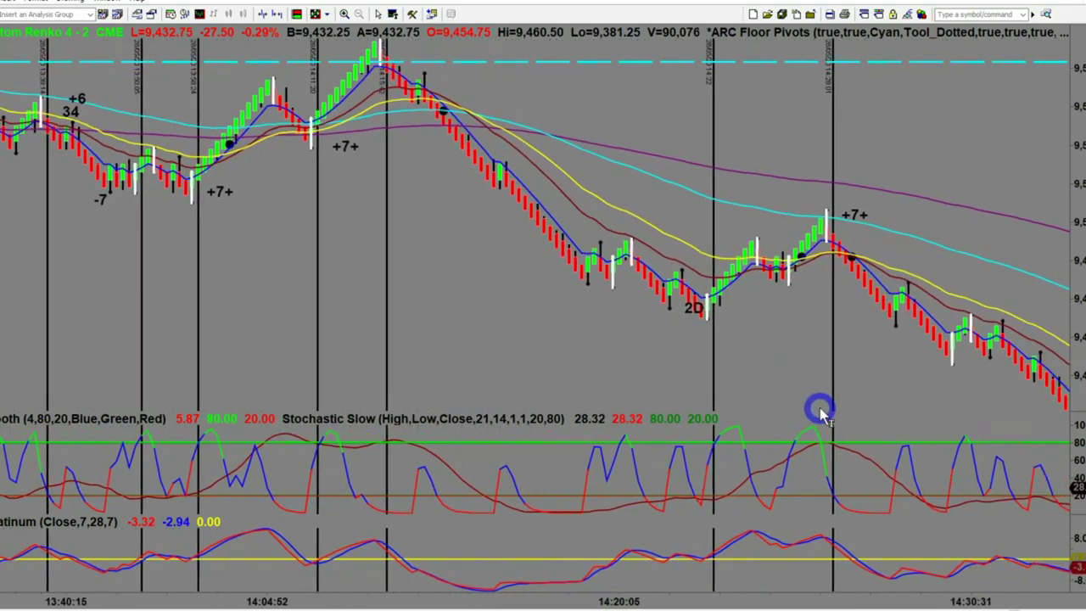
pyautogui.scroll(-9, 808, 388)
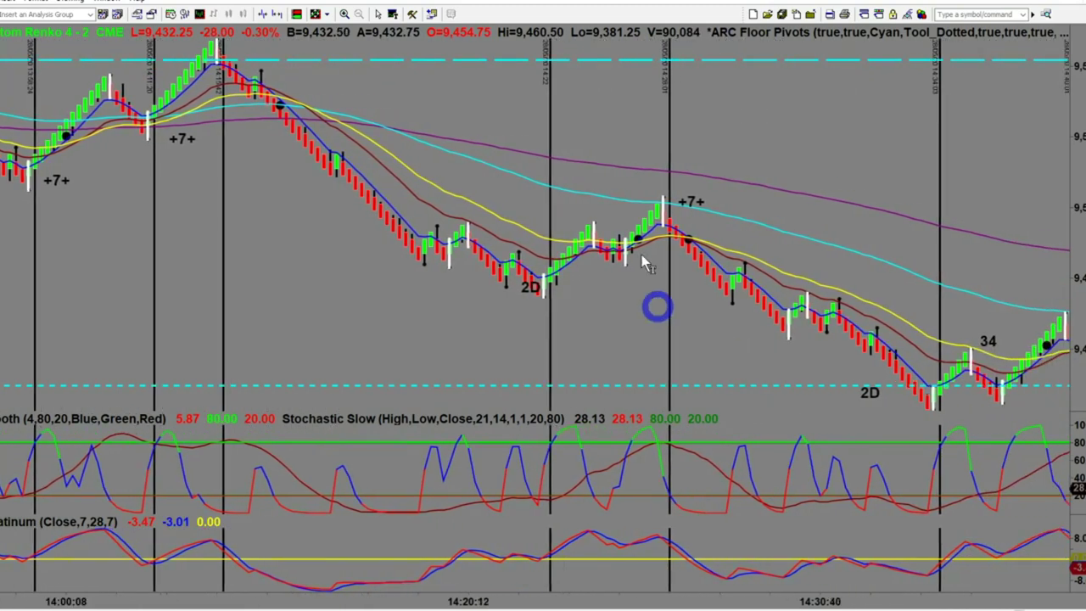
pyautogui.scroll(-5, 668, 312)
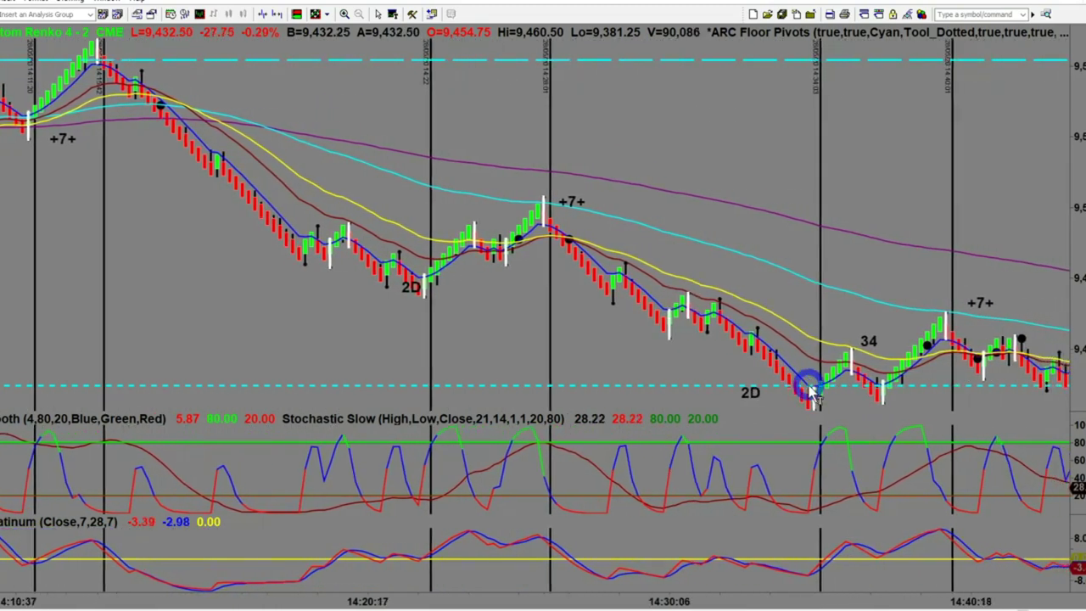
# Examine the 14:40 +7+ setup on the 4 - 2 chart and follow the decline after it to the 14:50 low.
pyautogui.scroll(-4, 761, 427)
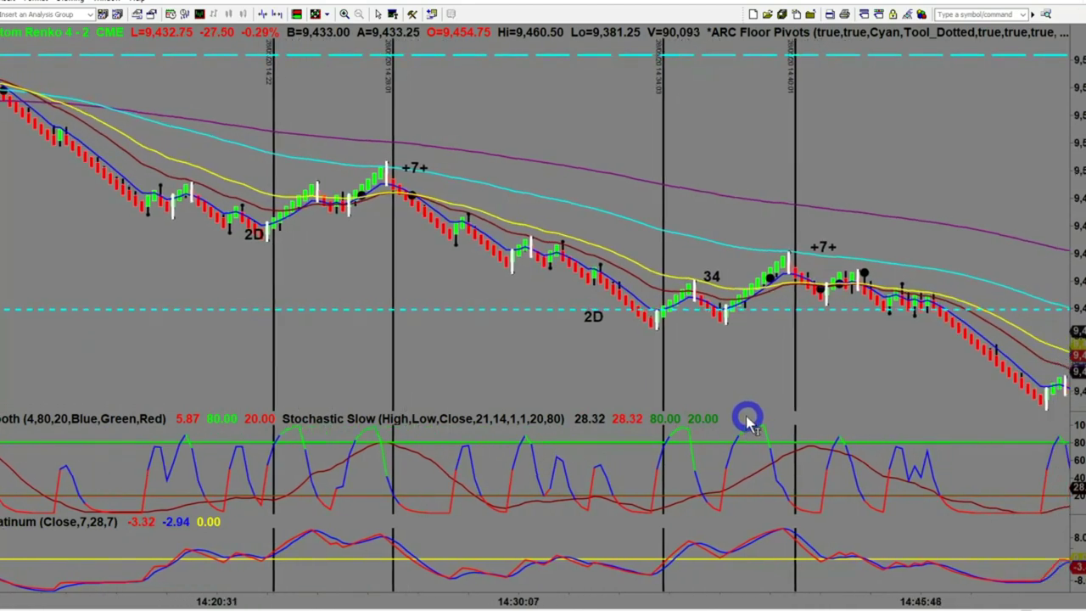
pyautogui.scroll(-1, 674, 304)
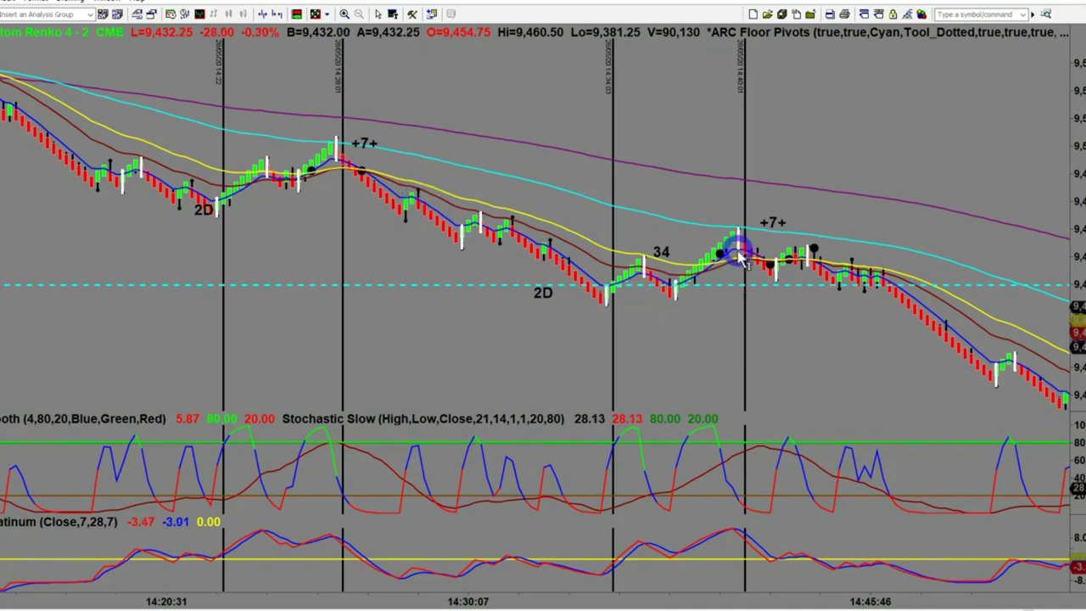
pyautogui.scroll(-5, 760, 263)
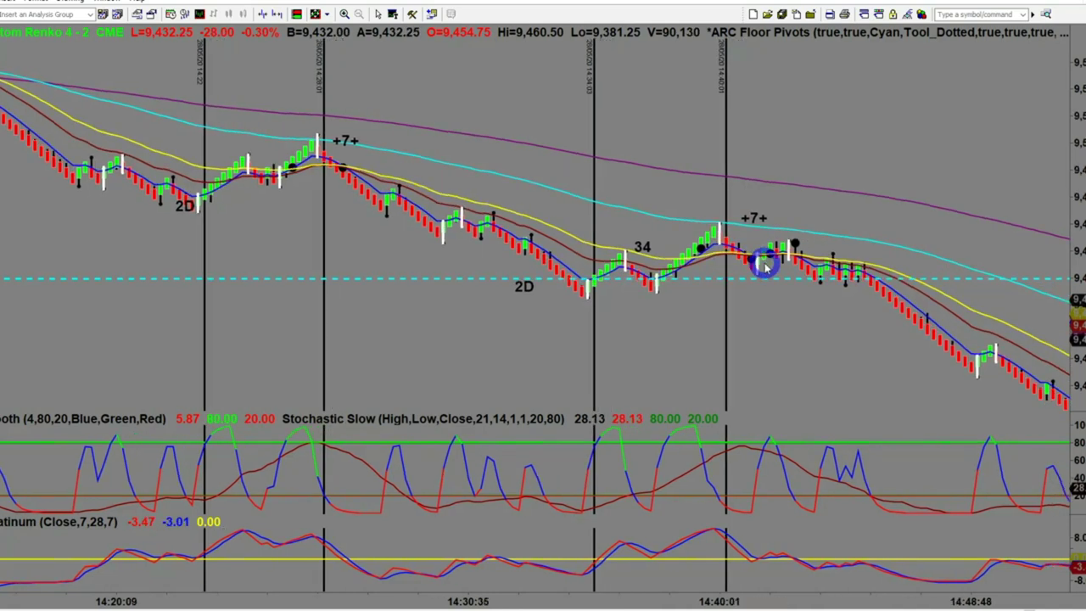
pyautogui.scroll(-10, 760, 267)
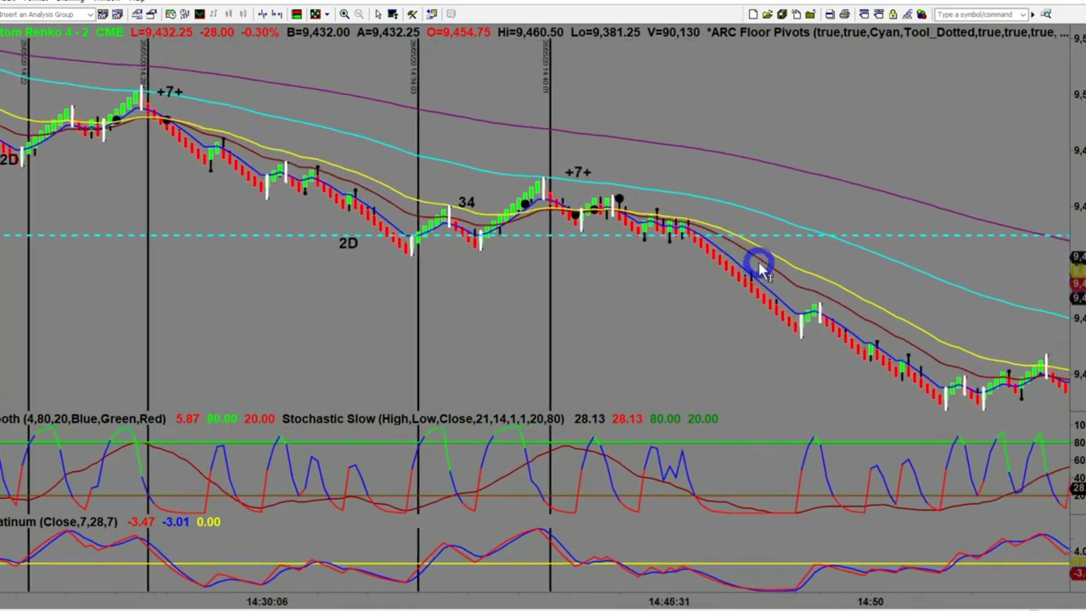
pyautogui.scroll(-10, 757, 270)
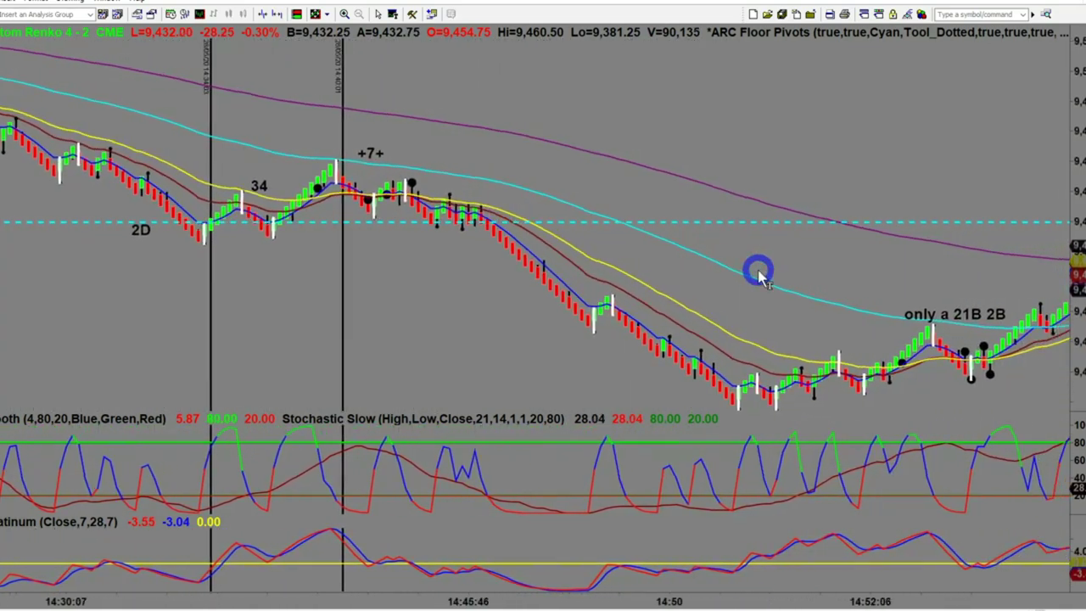
pyautogui.scroll(-8, 758, 270)
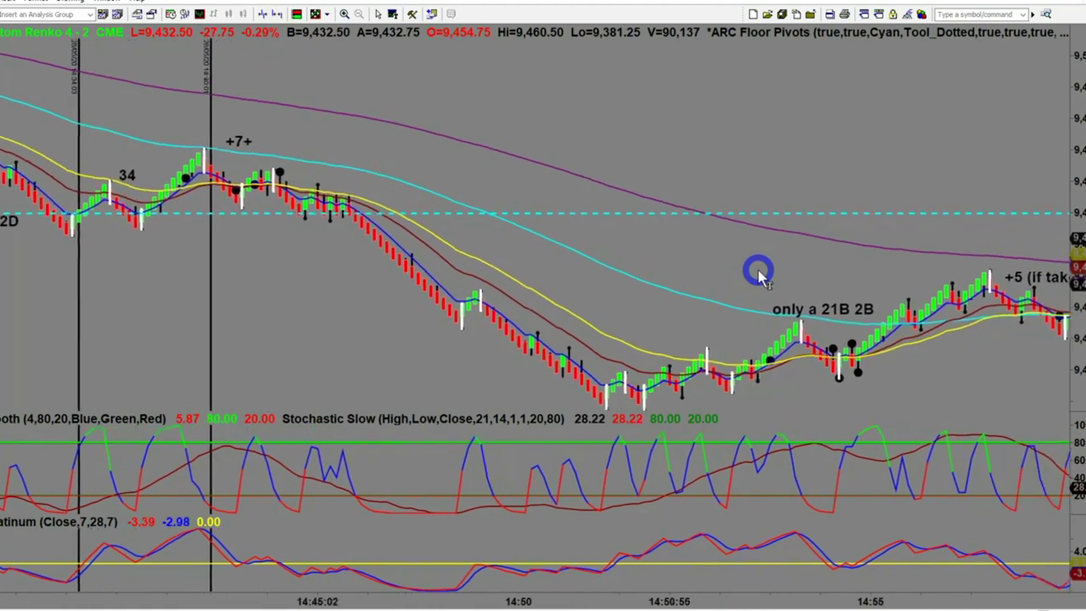
# Examine the 'only a 21B 2B' note, the '+5 (if taken)' setup and the 15:00 +7+ setup.
pyautogui.scroll(-5, 781, 376)
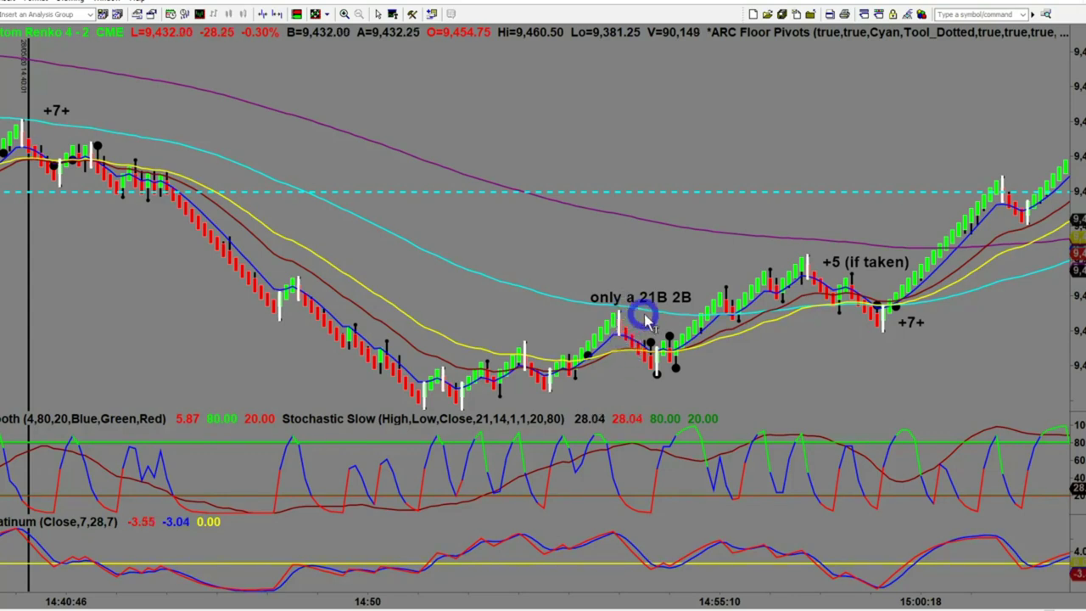
pyautogui.scroll(-3, 666, 316)
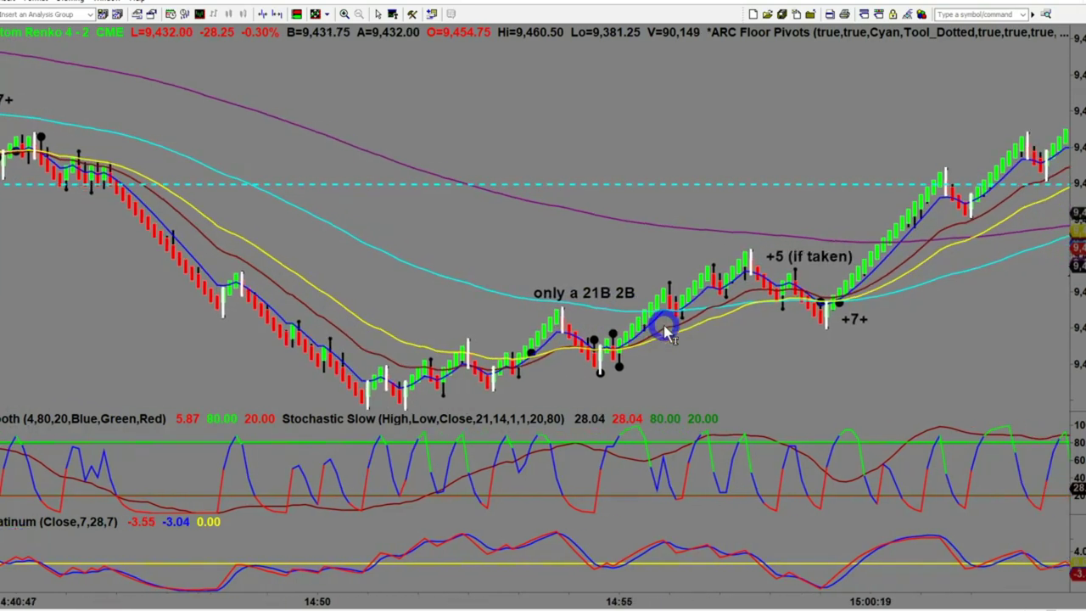
pyautogui.scroll(-5, 660, 351)
pyautogui.middleClick(675, 360)
pyautogui.click(685, 365)
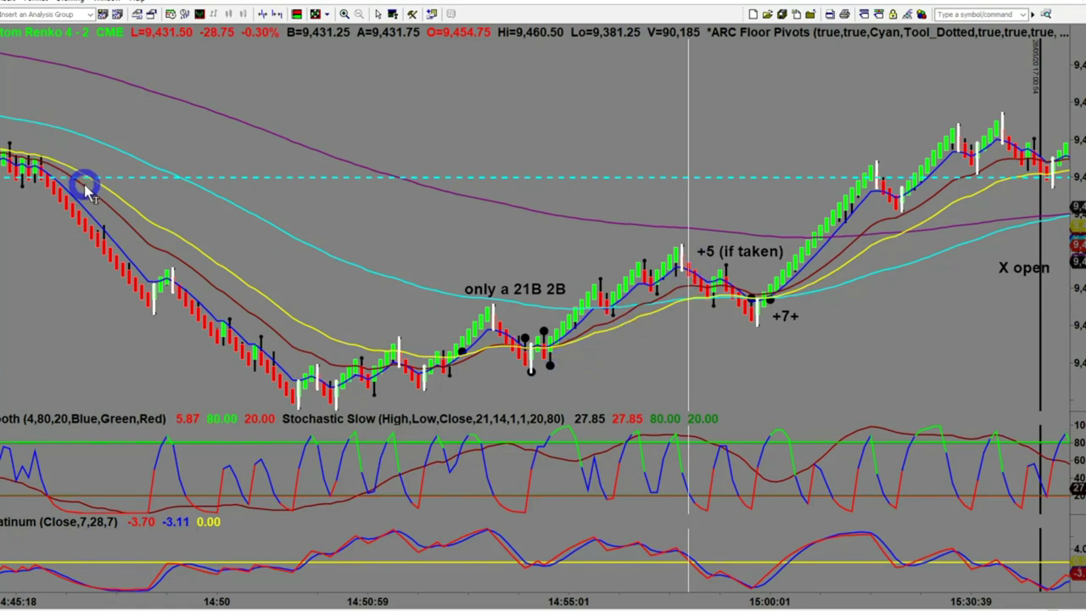
pyautogui.middleClick(761, 349)
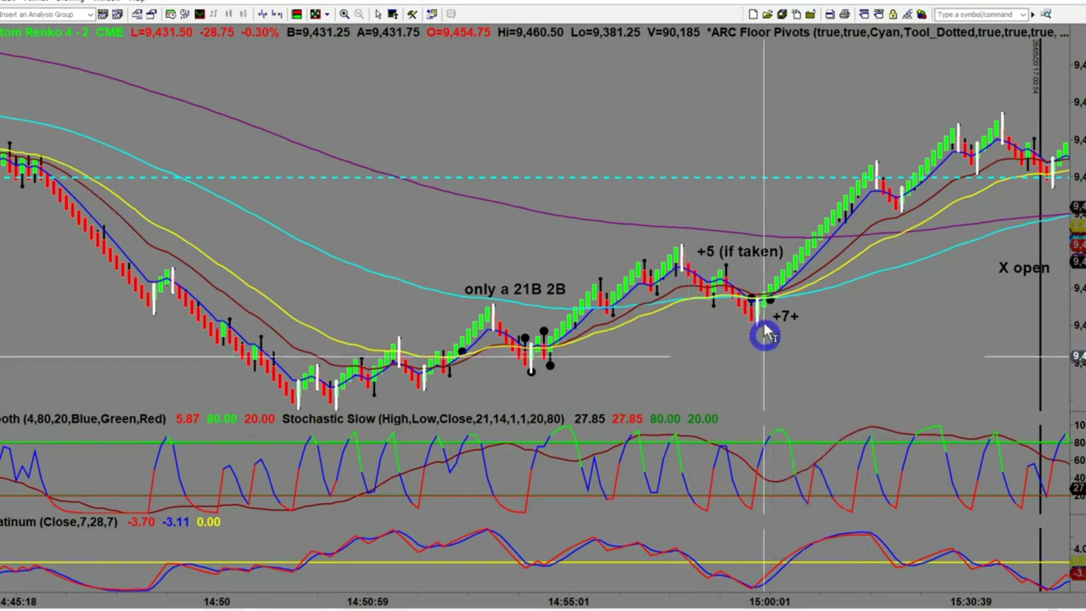
pyautogui.scroll(-3, 809, 342)
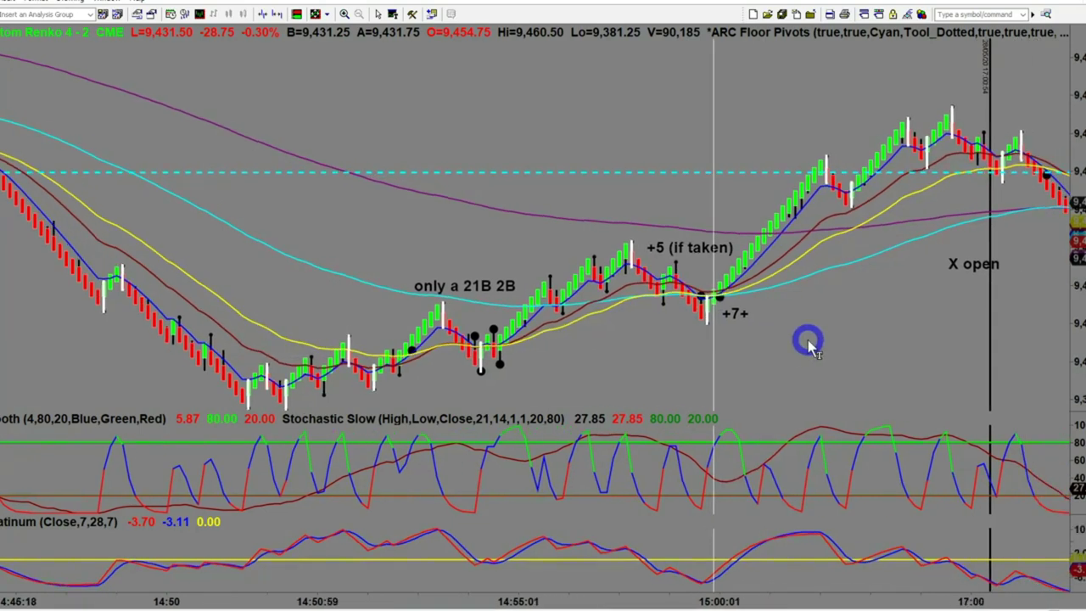
# Follow the rally past the 17:00 'X open' marker and examine the 17:11 +5 and 17:47 +7+ setups.
pyautogui.scroll(-5, 809, 343)
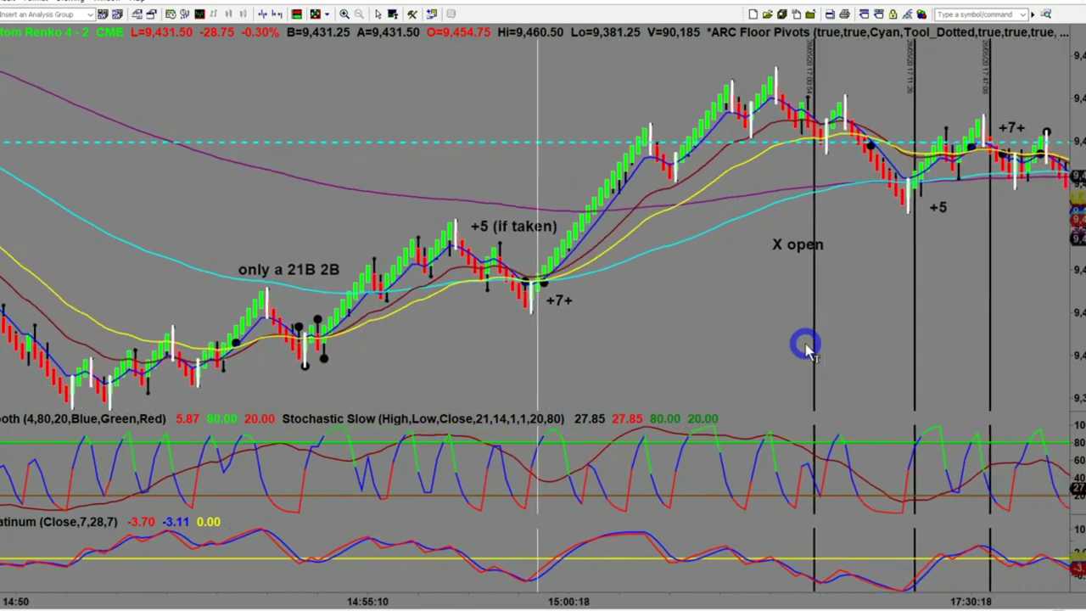
pyautogui.scroll(-4, 807, 348)
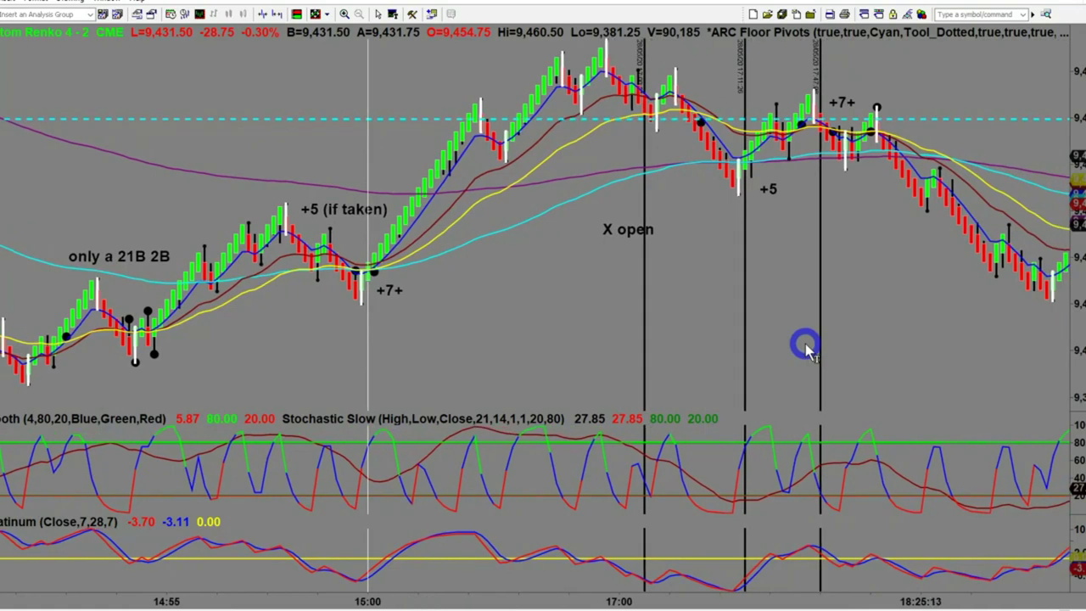
pyautogui.scroll(-2, 806, 346)
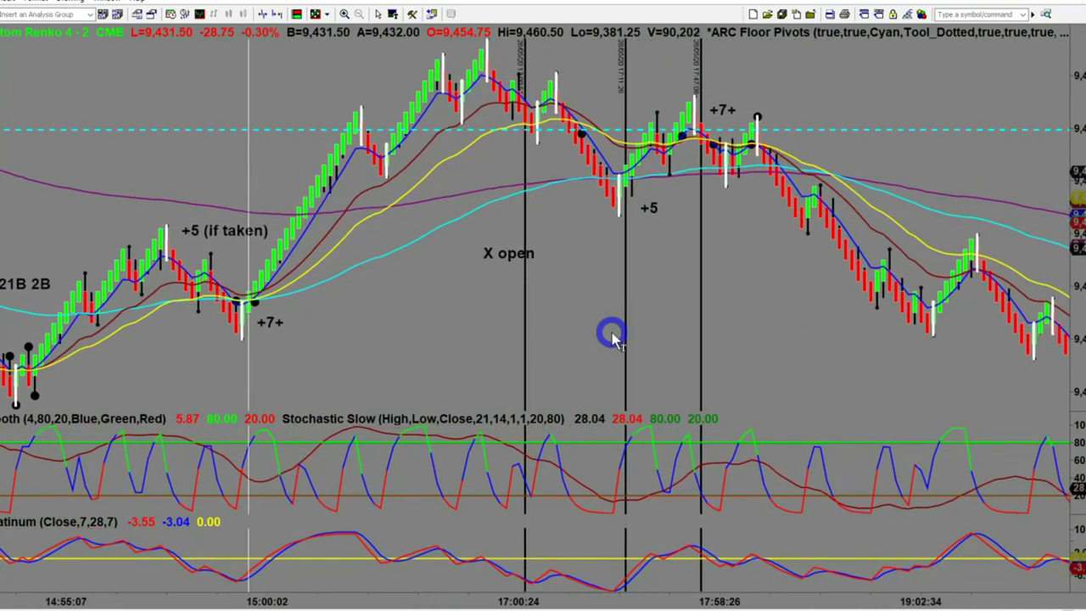
pyautogui.scroll(-2, 658, 351)
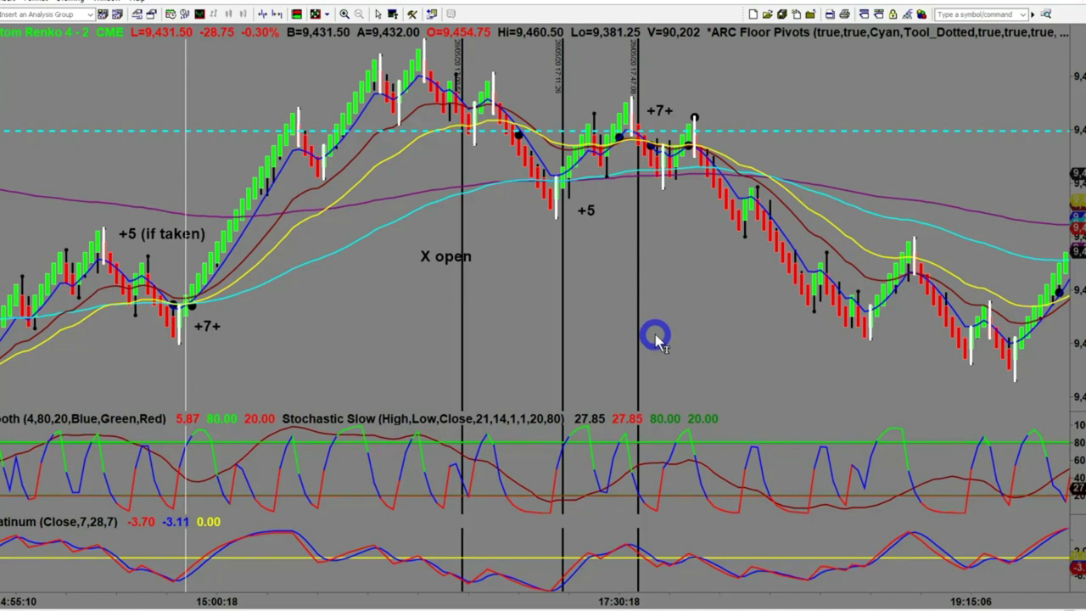
pyautogui.middleClick(550, 323)
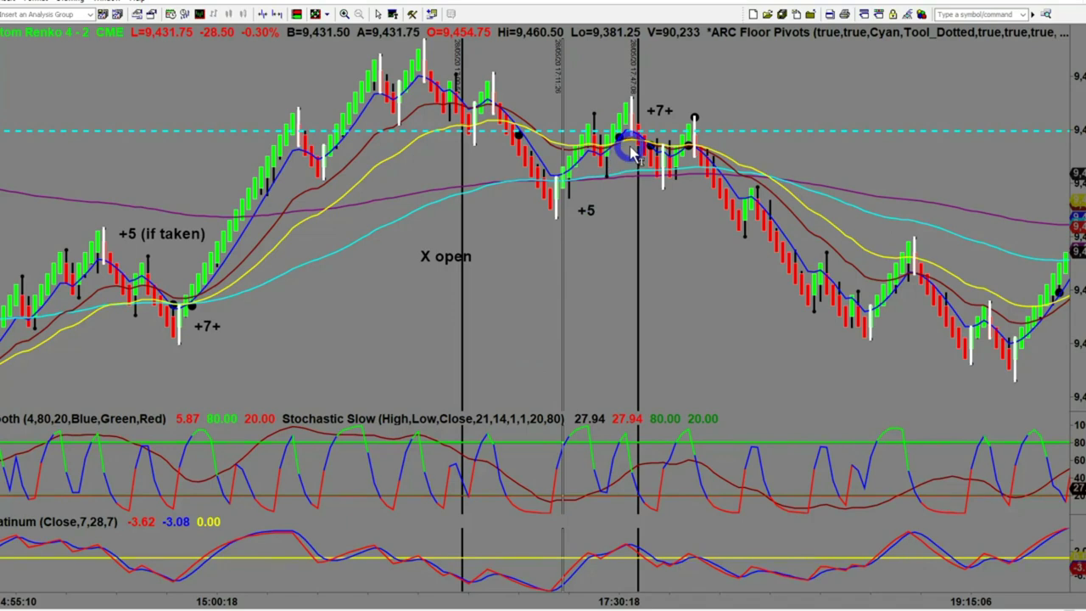
pyautogui.scroll(-3, 727, 115)
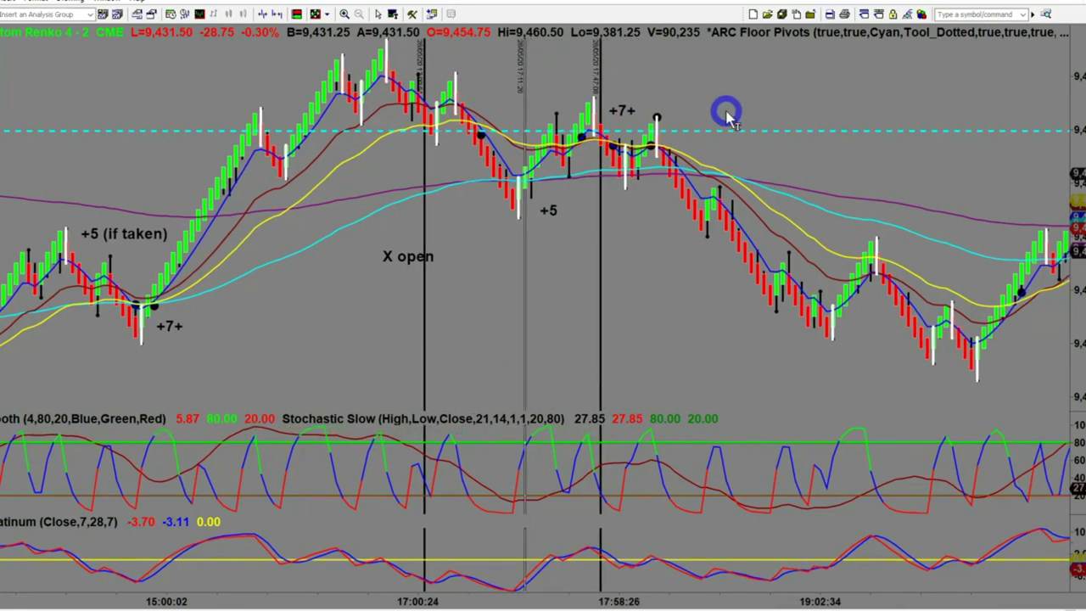
pyautogui.scroll(-10, 726, 114)
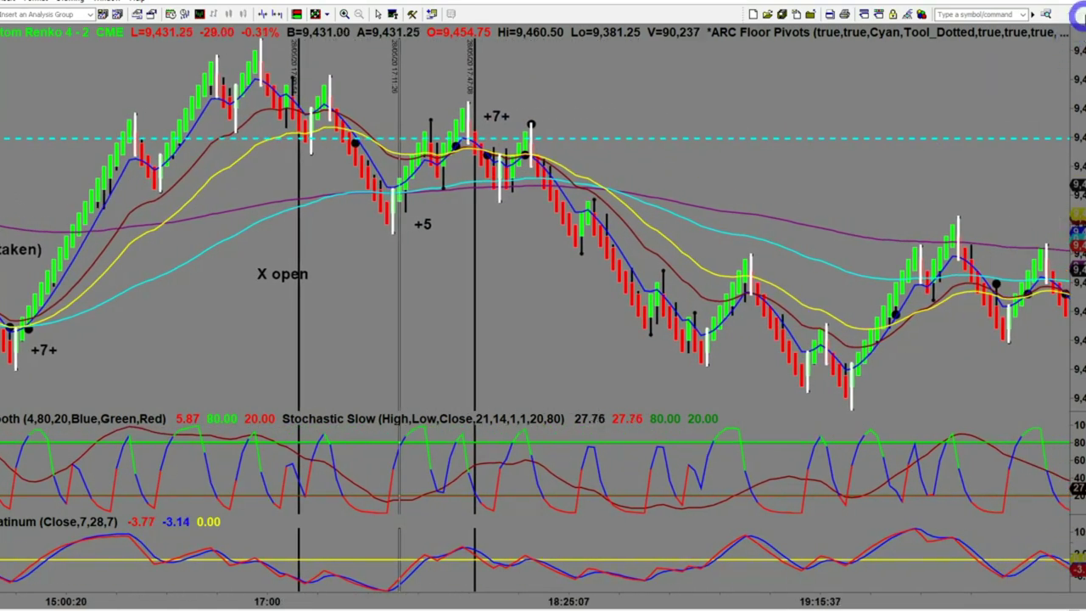
# Restore the chart window and compare the 17:11 +5 setup with the 7 - 3.5 and larger Renko charts.
pyautogui.click(1074, 2)
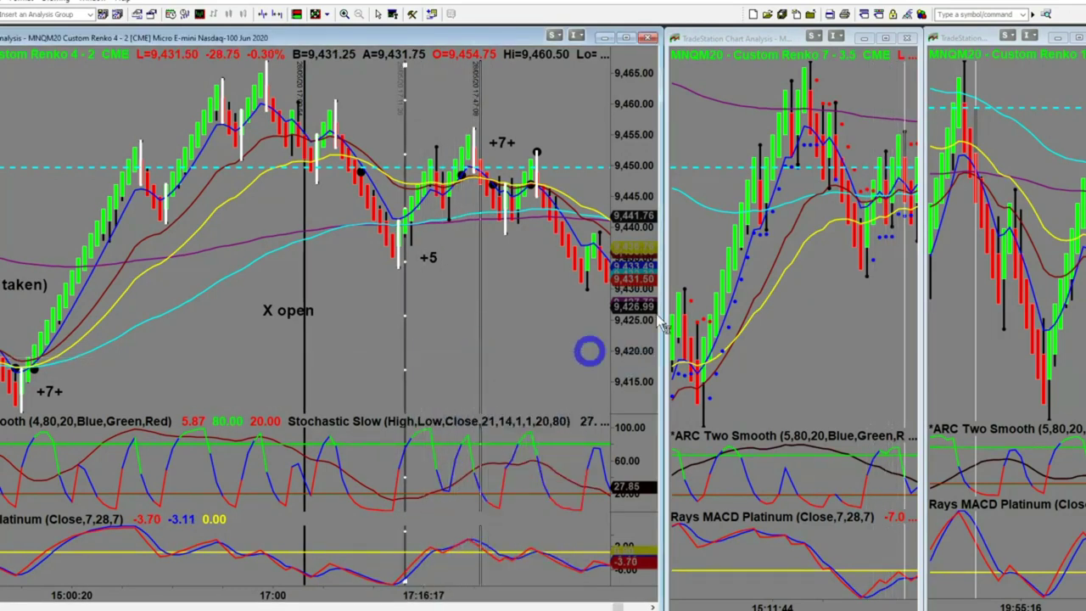
pyautogui.scroll(-3, 884, 282)
pyautogui.scroll(3, 884, 281)
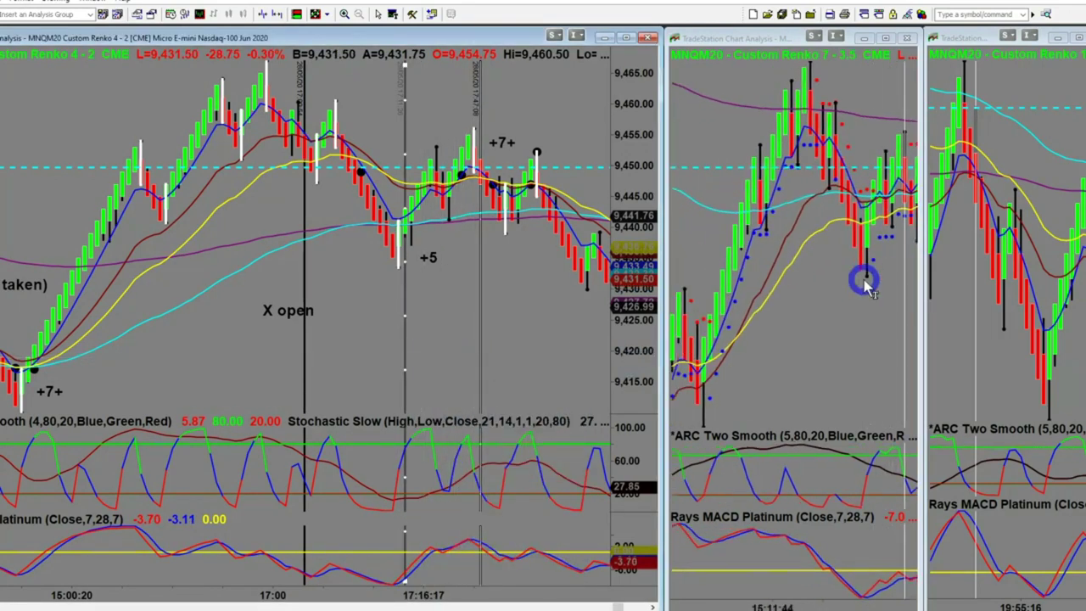
pyautogui.scroll(3, 1026, 293)
pyautogui.scroll(5, 1026, 293)
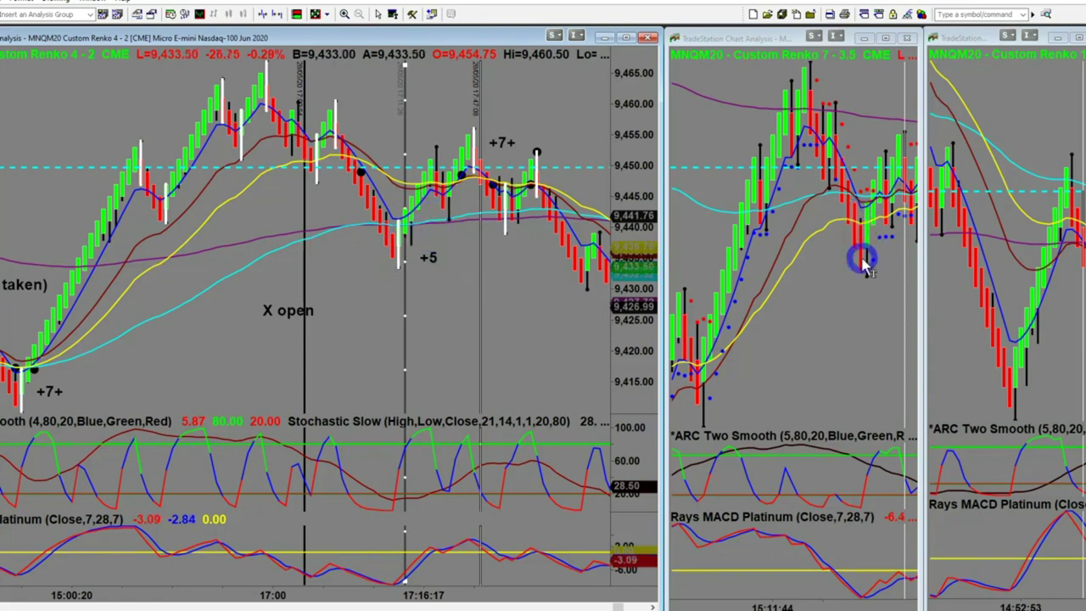
# Follow the 4 - 2 chart through the decline after the 17:47 +7+ setup and examine the unmarked swings after 19:00 against the larger charts.
pyautogui.scroll(-10, 485, 242)
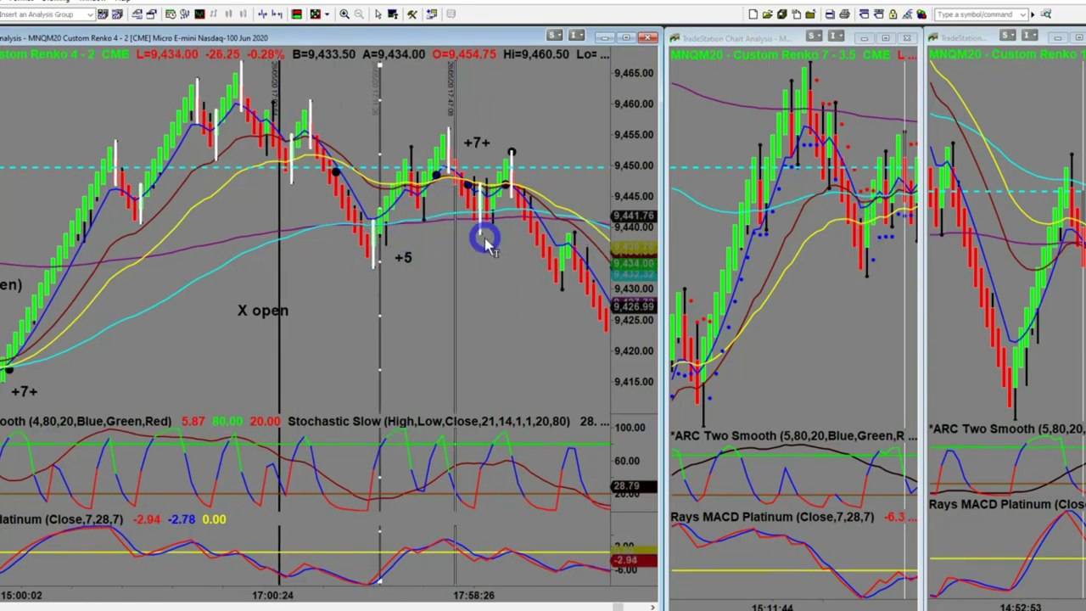
pyautogui.scroll(-10, 488, 256)
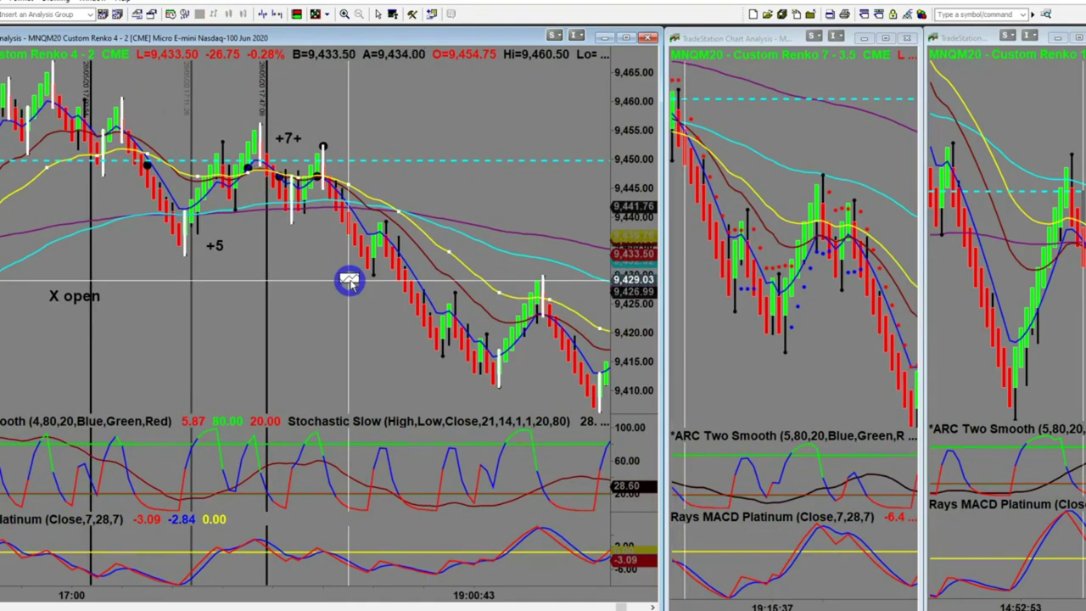
pyautogui.scroll(-10, 441, 293)
pyautogui.scroll(-10, 447, 303)
pyautogui.moveTo(530, 201)
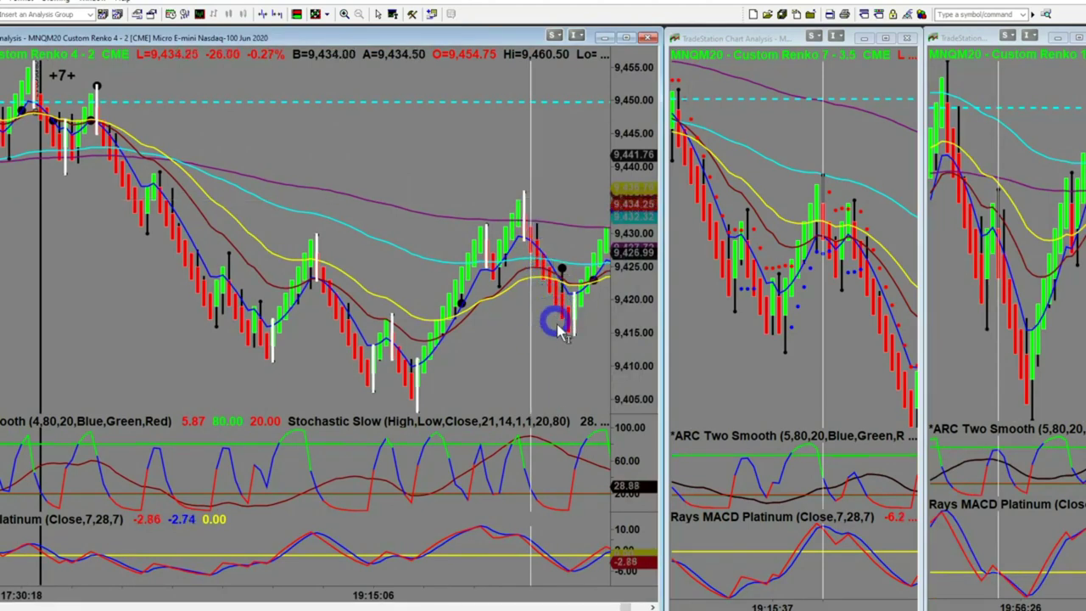
pyautogui.scroll(-3, 574, 373)
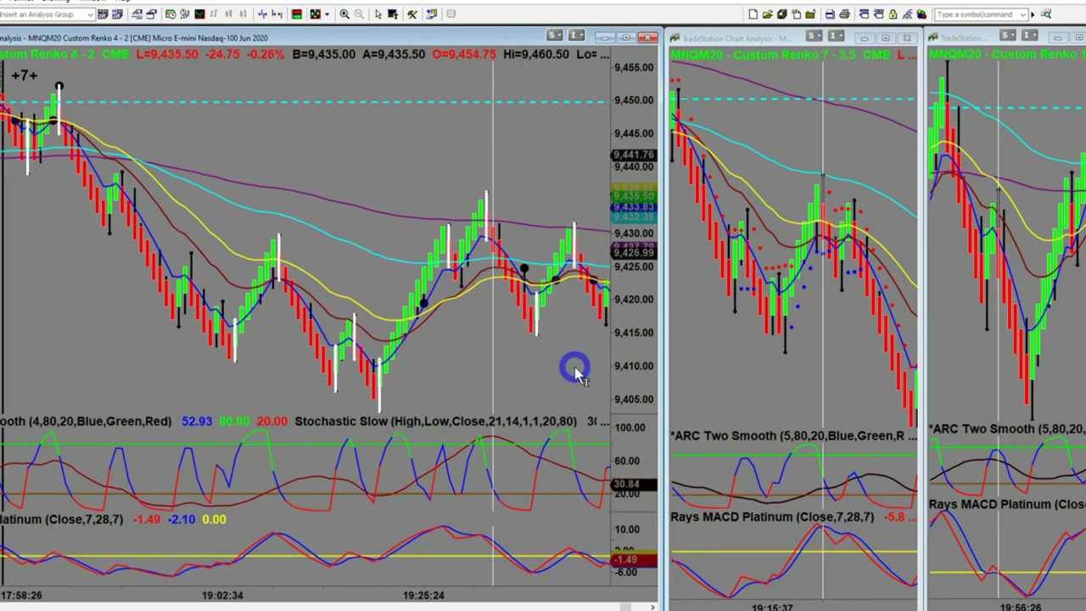
pyautogui.scroll(-1, 575, 373)
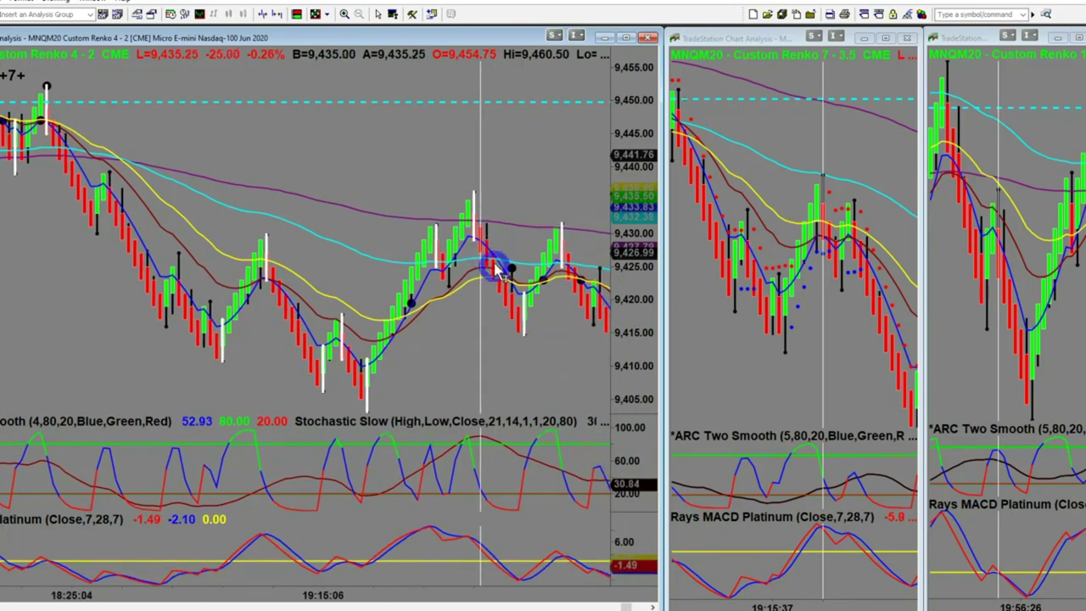
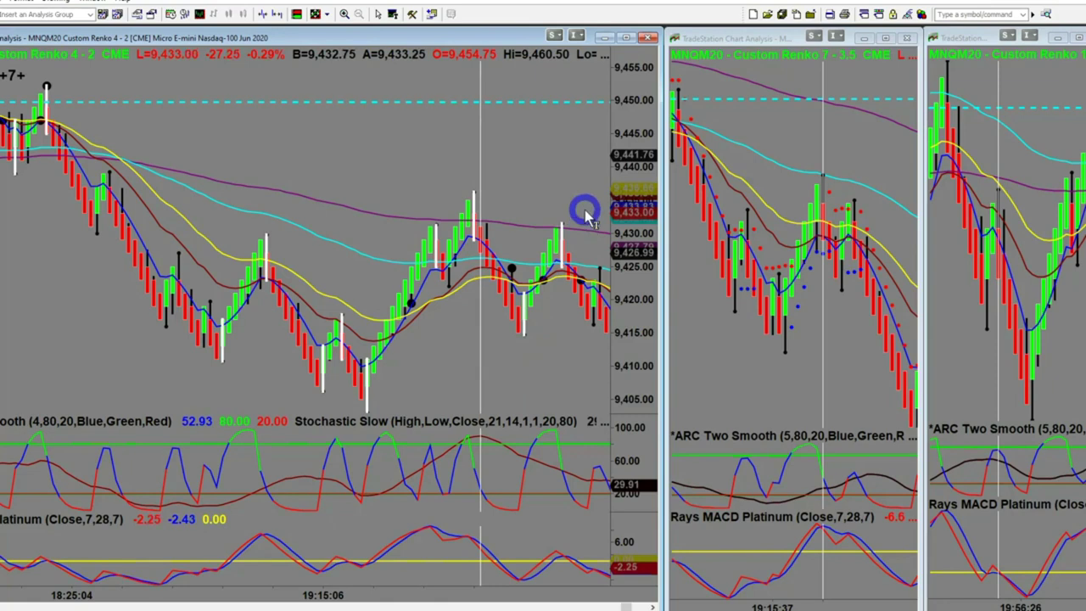
# Follow the evening decline and the recovery around 20:15 on the 4 - 2 chart, comparing them with the 7 - 3.5 chart.
pyautogui.scroll(-10, 573, 229)
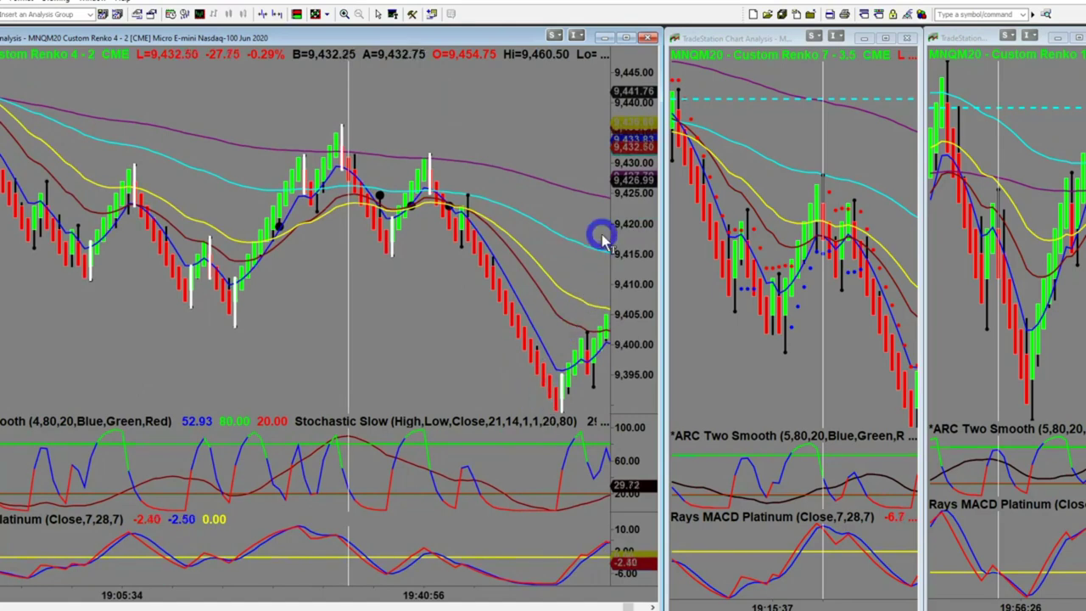
pyautogui.scroll(-3, 600, 246)
pyautogui.scroll(-2, 601, 246)
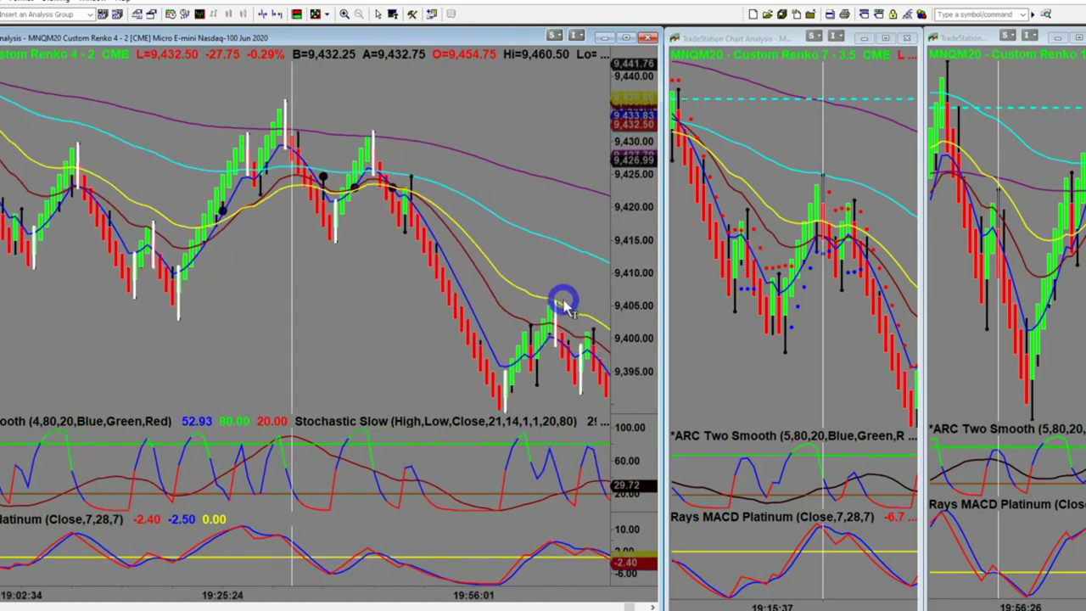
pyautogui.scroll(-5, 556, 310)
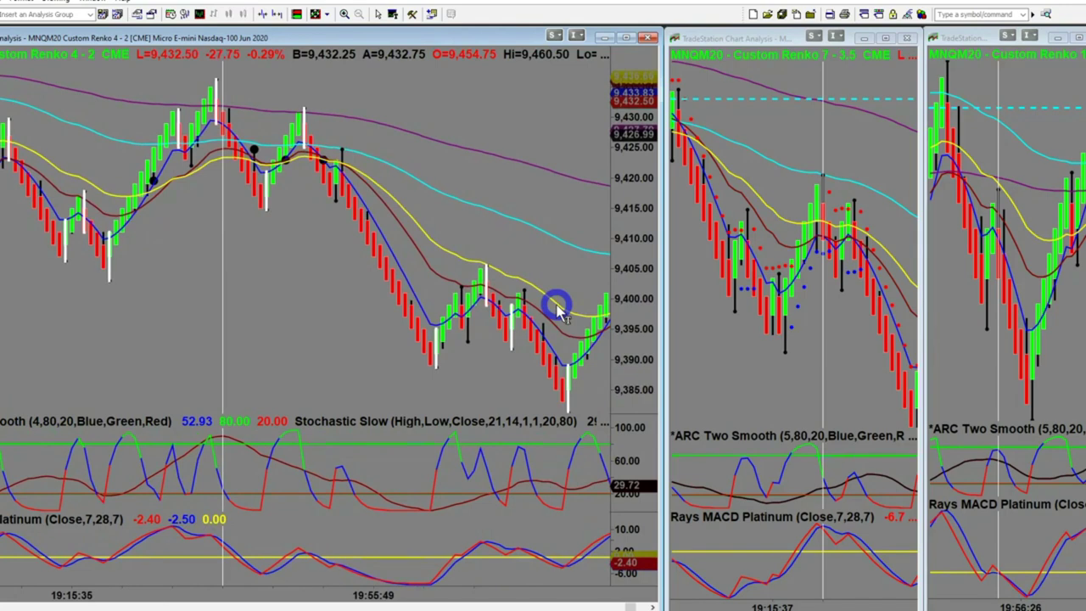
pyautogui.scroll(-3, 556, 310)
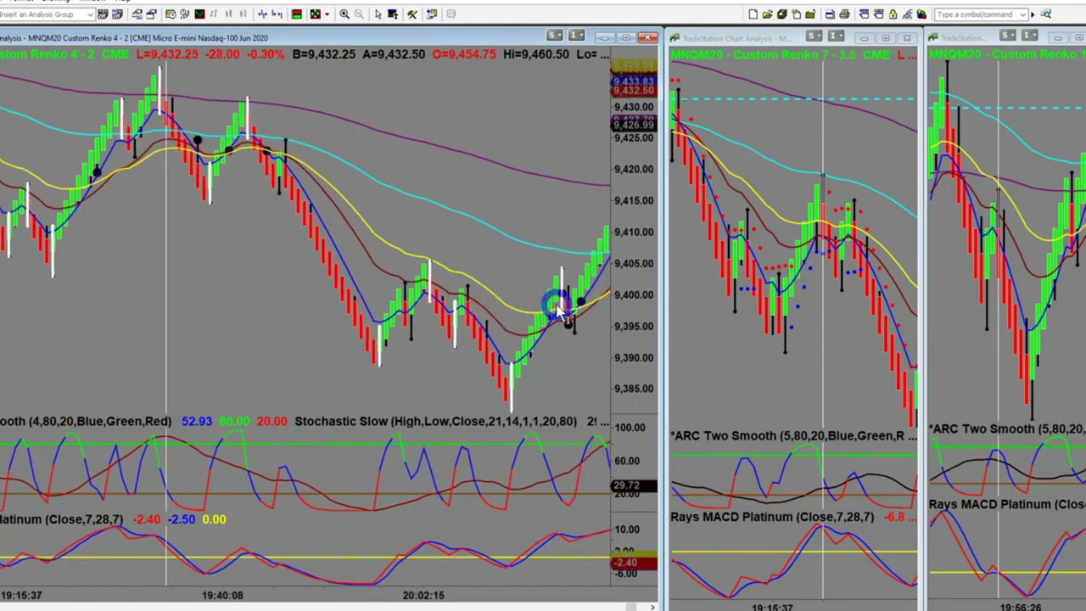
pyautogui.scroll(-3, 574, 334)
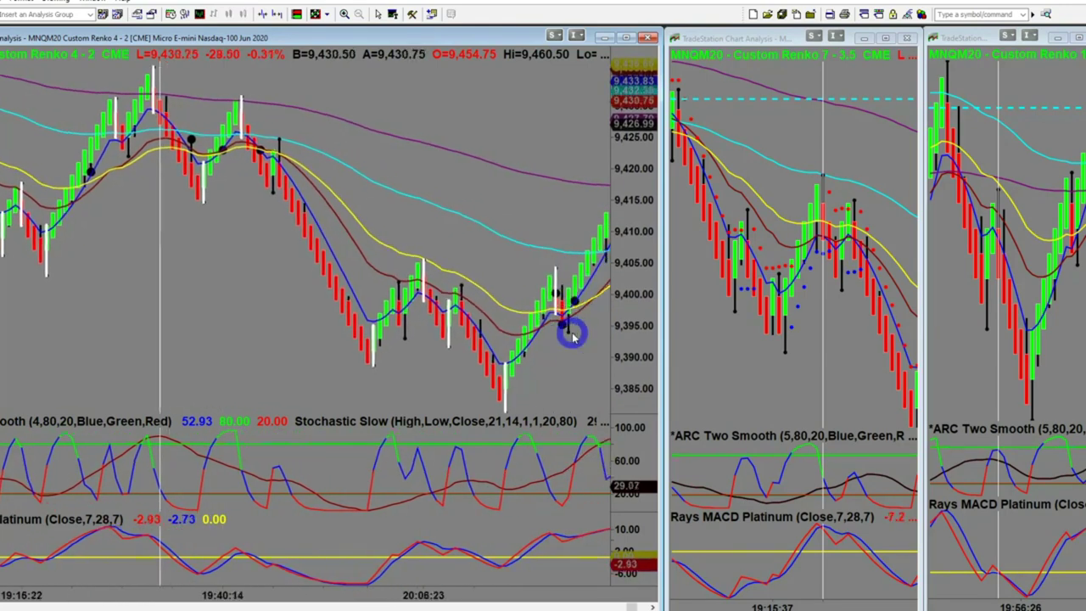
pyautogui.scroll(-3, 573, 337)
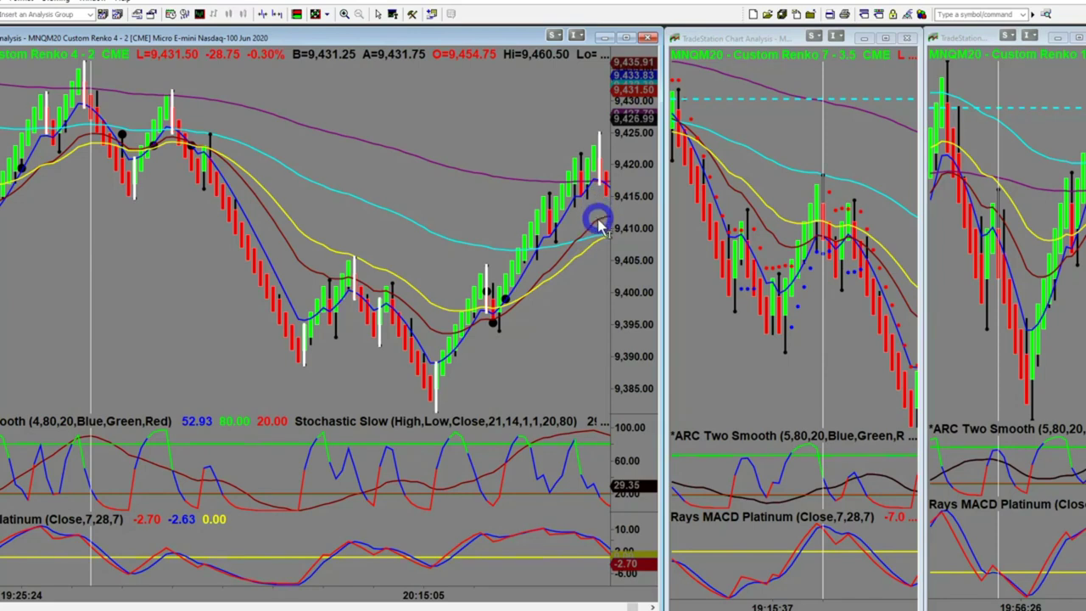
pyautogui.scroll(-10, 764, 363)
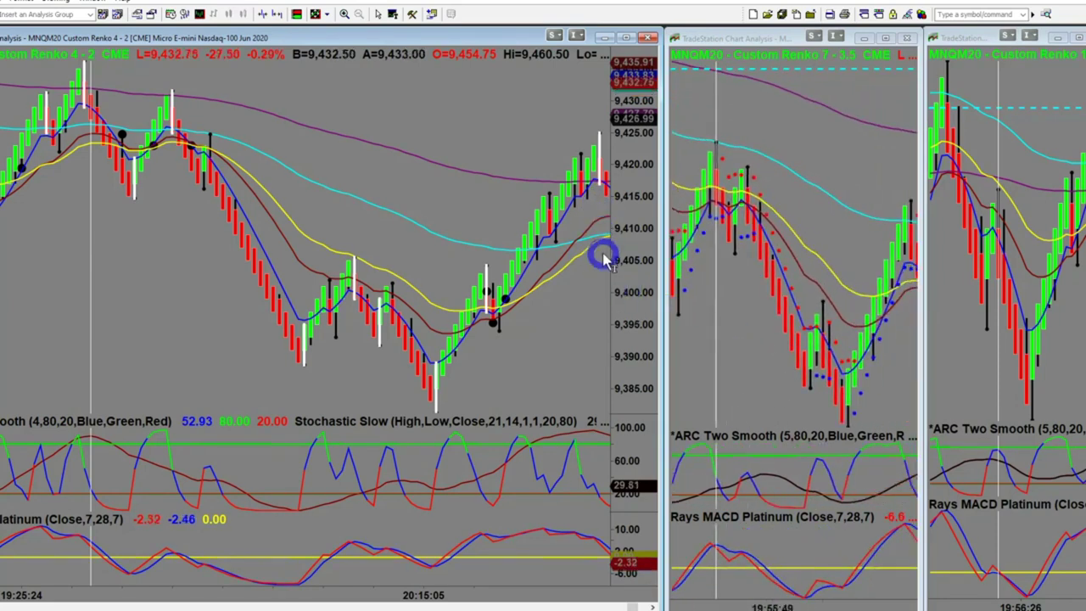
pyautogui.scroll(-2, 601, 260)
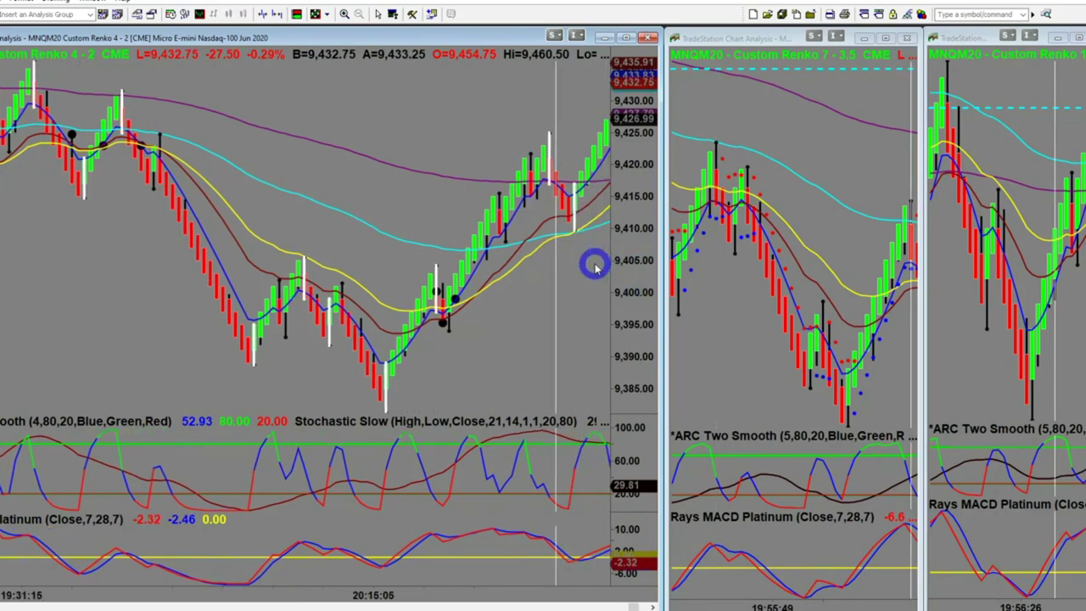
# Compare the 4 - 2 chart's recovery from the 20:15 low and its 20:45 pullback with the 7 - 3.5 and larger Renko charts.
pyautogui.scroll(-6, 595, 268)
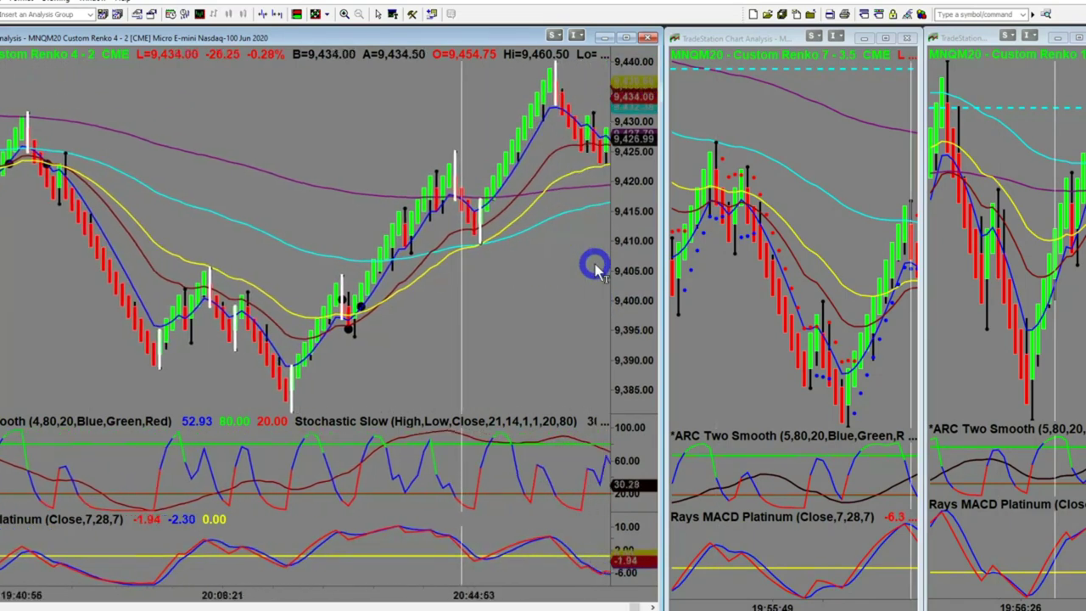
pyautogui.scroll(8, 449, 332)
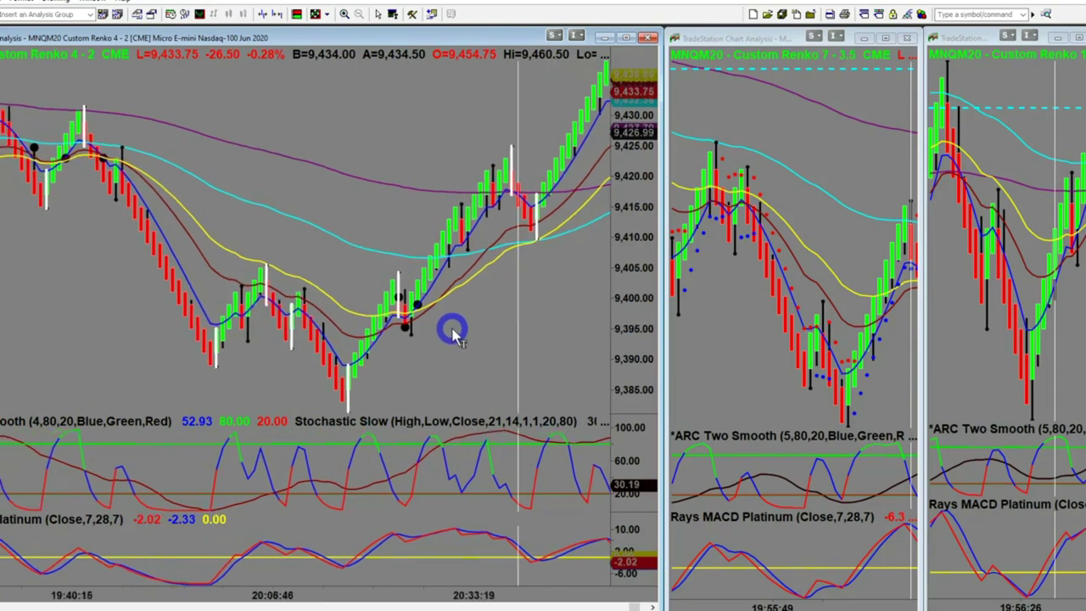
pyautogui.click(577, 310)
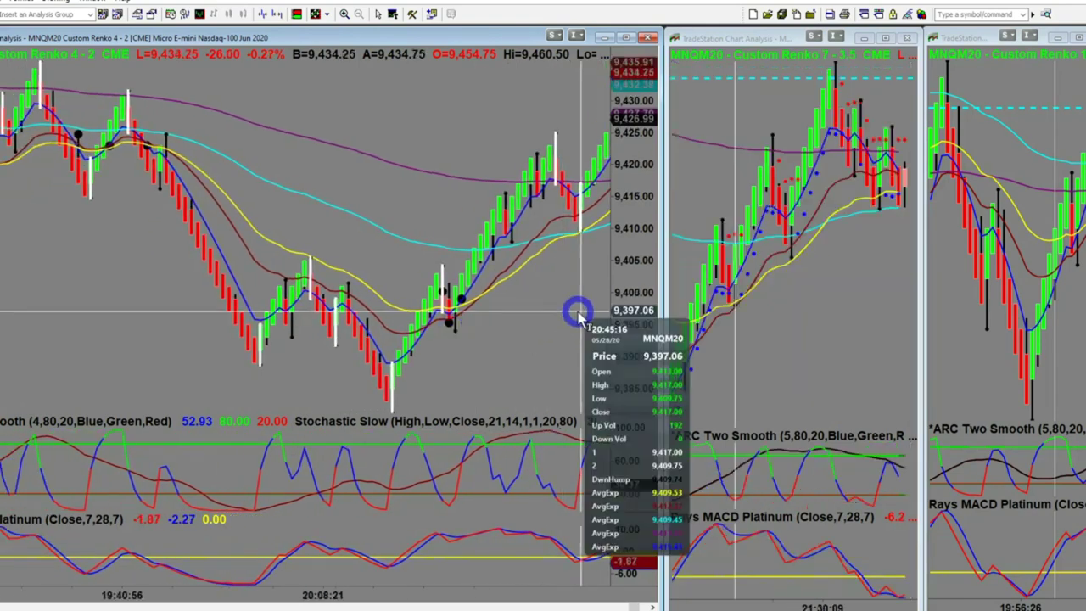
pyautogui.click(770, 347)
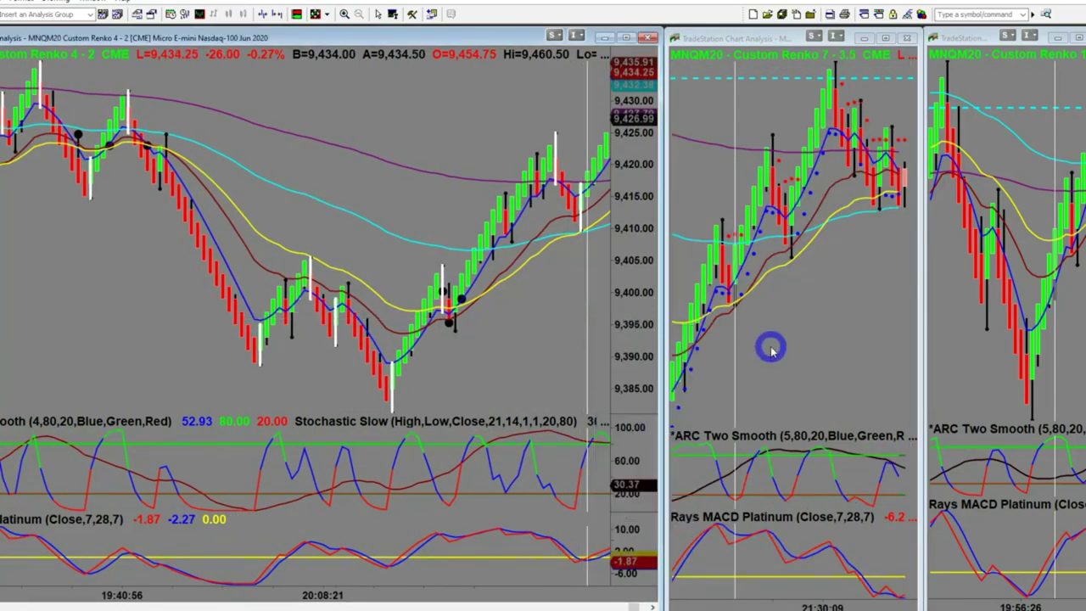
pyautogui.scroll(10, 783, 339)
pyautogui.scroll(3, 783, 339)
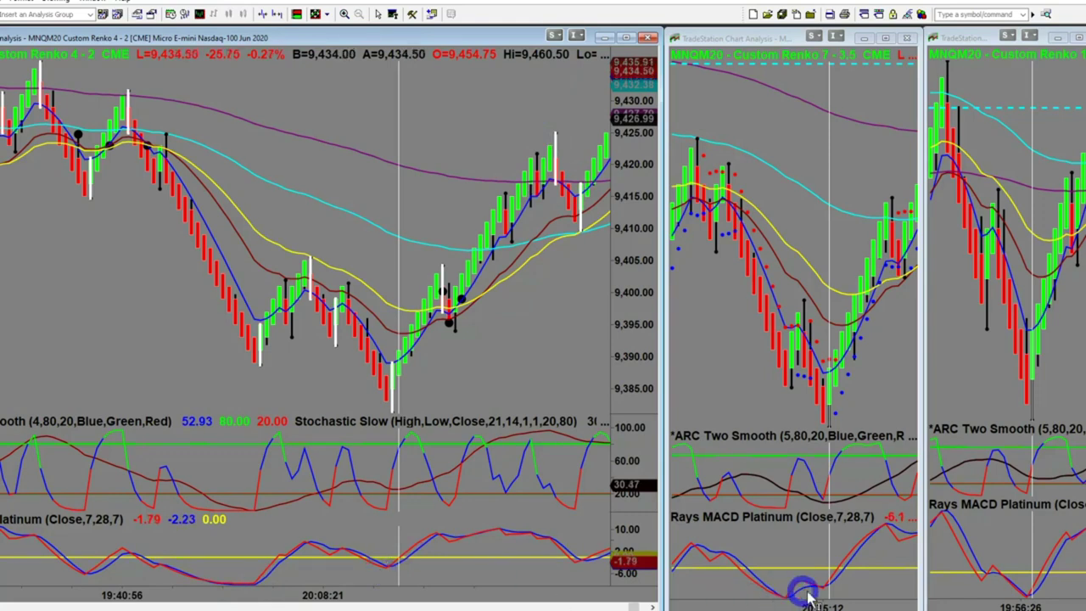
pyautogui.scroll(3, 1014, 549)
pyautogui.scroll(3, 1014, 550)
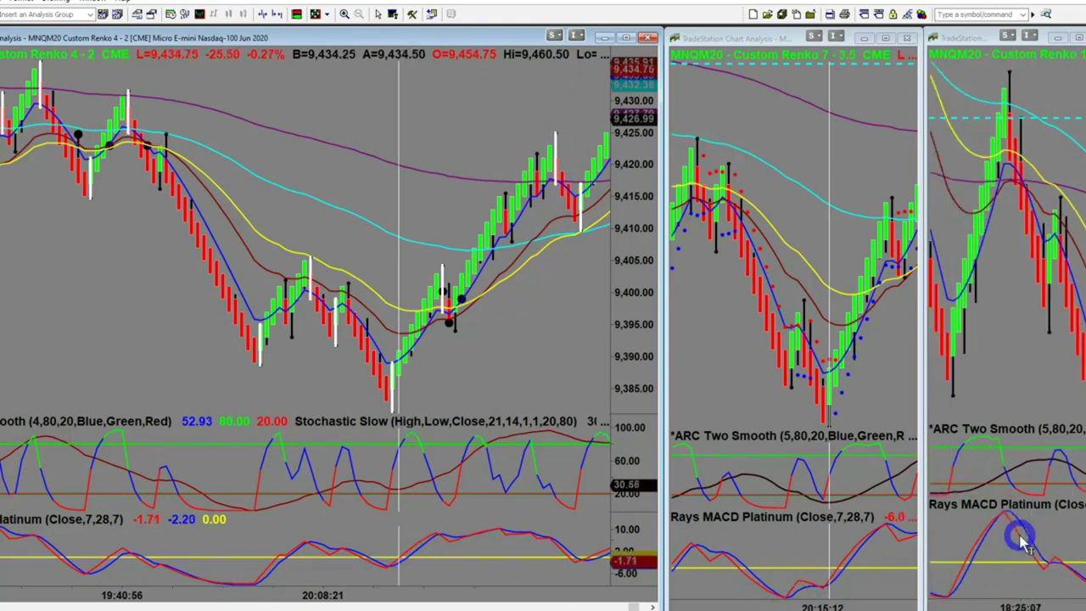
# Follow the 4 - 2 chart's rally from the 20:15 low to the pullback around 20:45.
pyautogui.scroll(-1, 1047, 518)
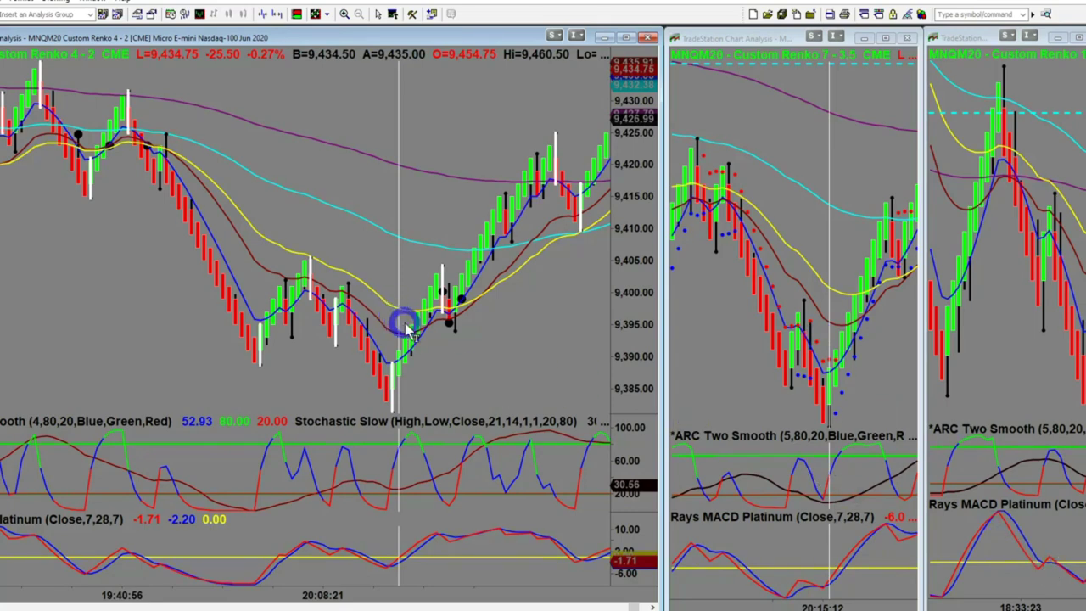
pyautogui.scroll(-3, 518, 335)
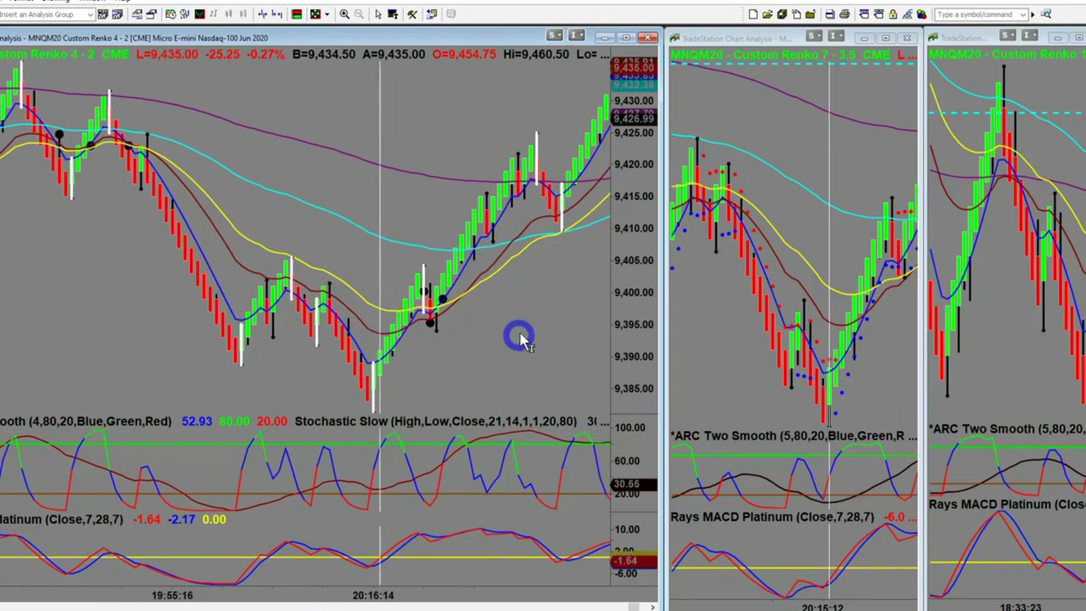
pyautogui.scroll(-10, 533, 294)
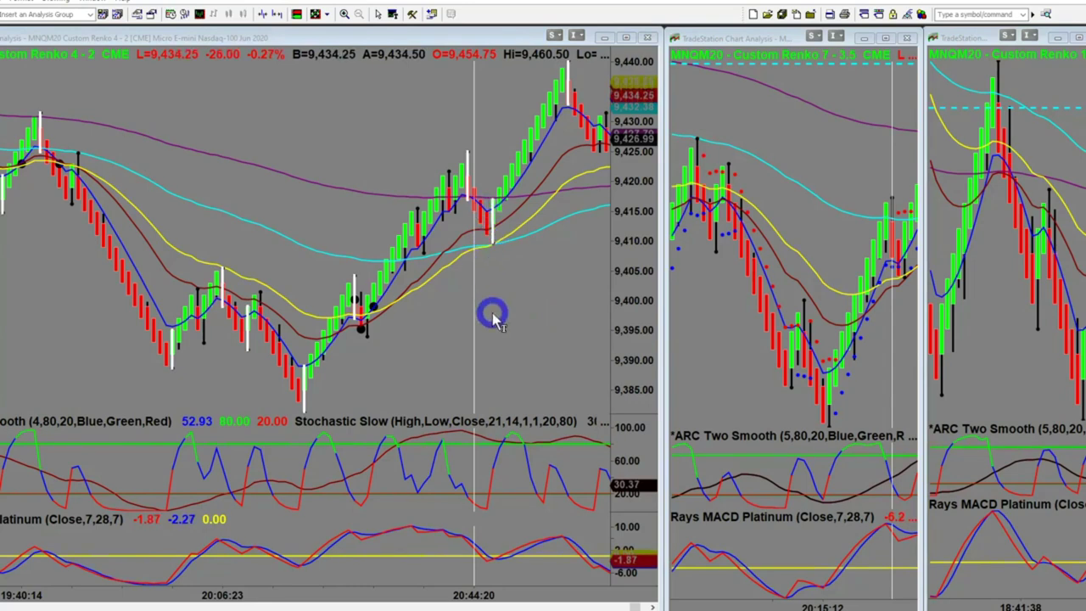
pyautogui.moveTo(492, 313)
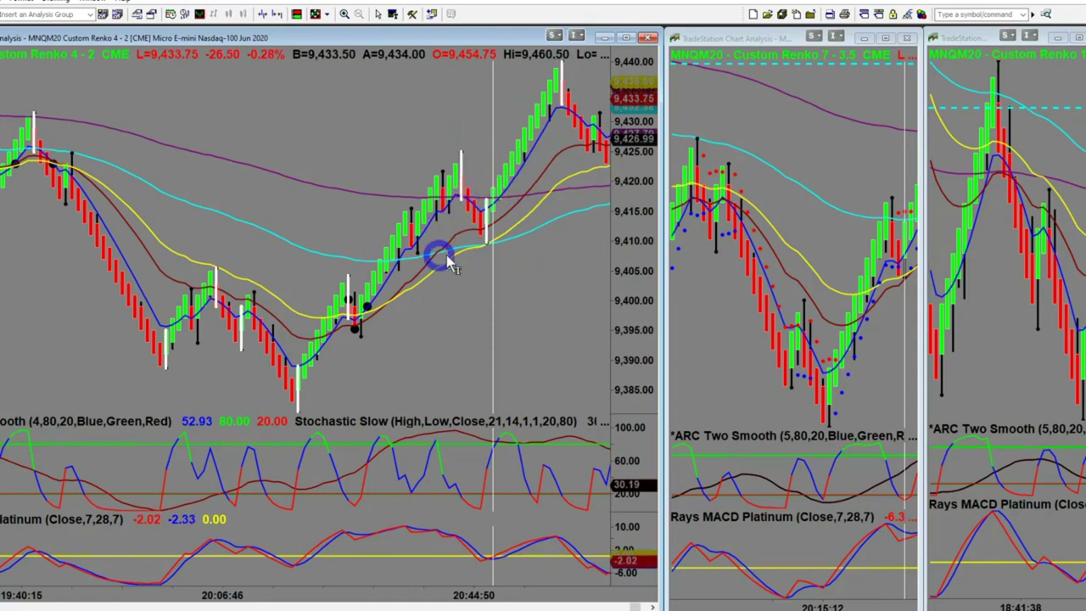
# Locate the 4 - 2 chart's swing high after the 20:45 pullback on the 7 - 3.5 chart and examine the rally leading into it.
pyautogui.click(552, 333)
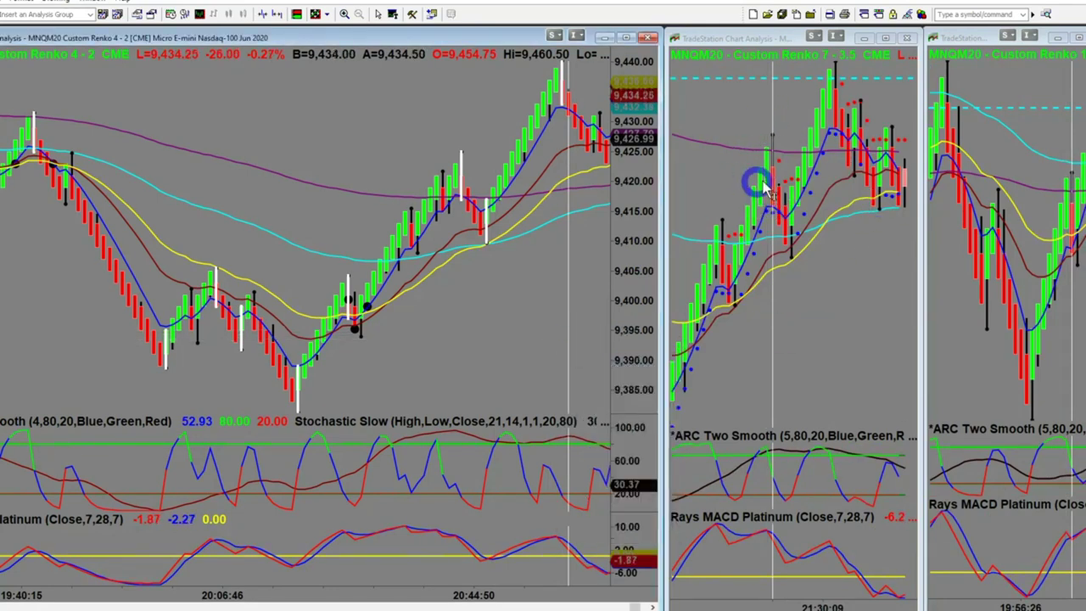
pyautogui.moveTo(756, 179); pyautogui.dragTo(806, 199)
pyautogui.scroll(10, 806, 199)
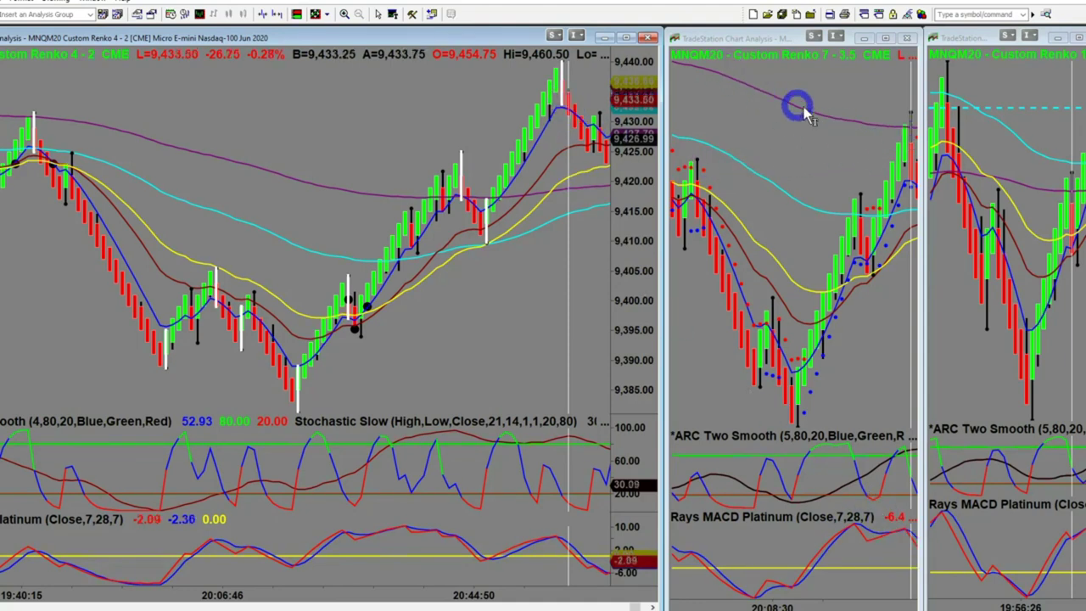
# Follow the 4 - 2 chart past the post-20:45 swing high through its pullback and the next rally leg to the dotted pivot line.
pyautogui.scroll(-5, 549, 323)
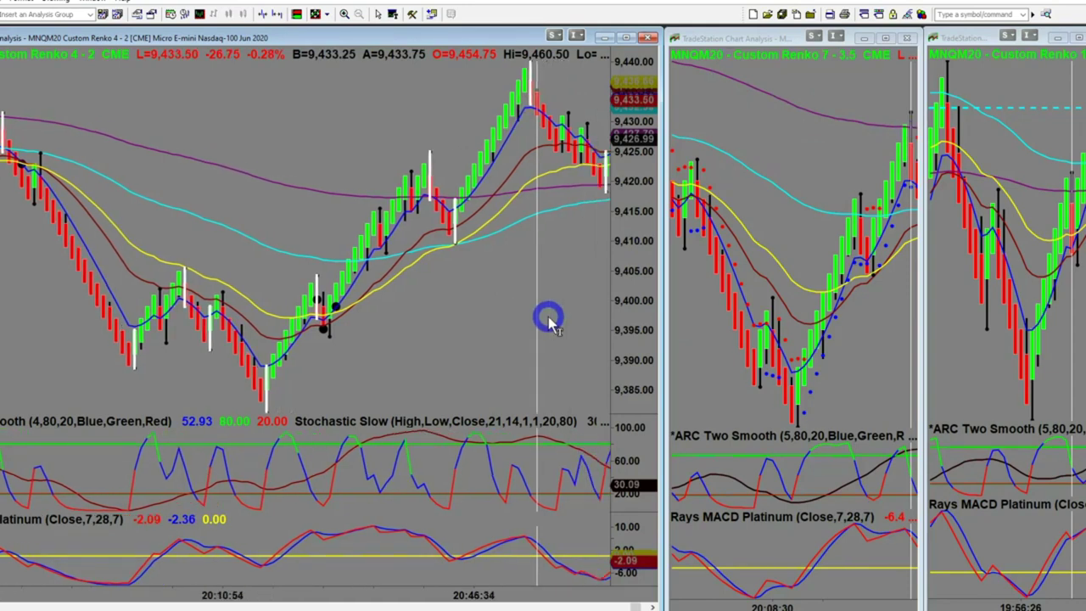
pyautogui.scroll(-4, 549, 322)
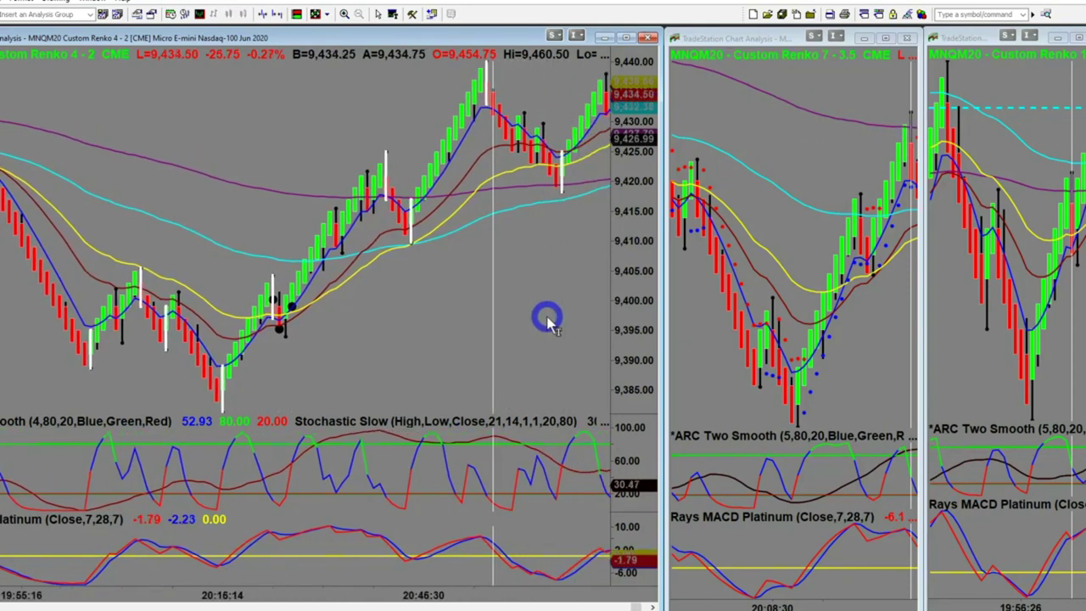
pyautogui.scroll(-4, 548, 323)
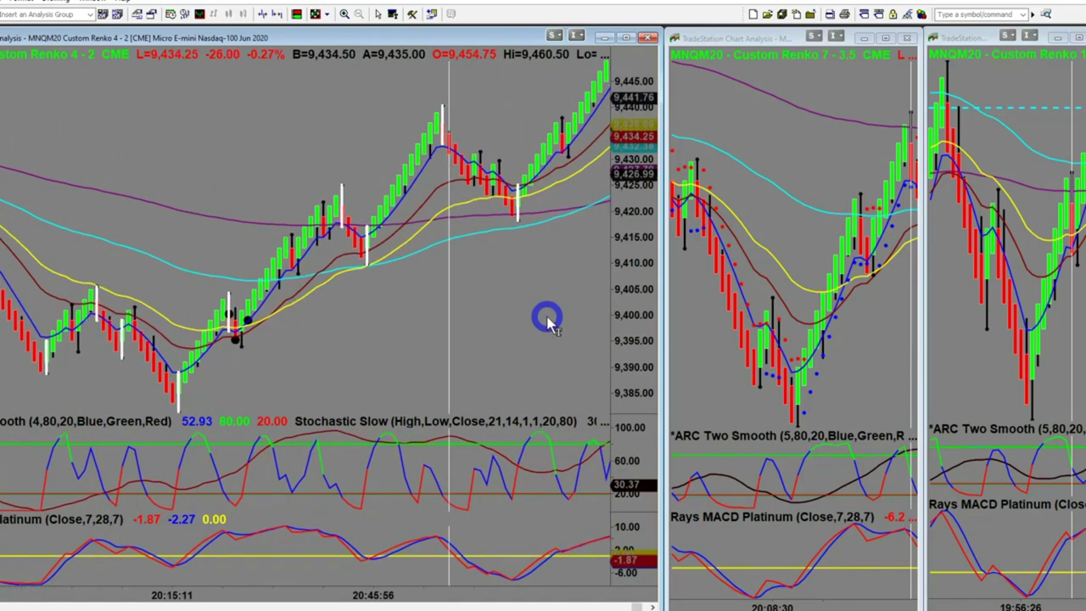
pyautogui.scroll(-4, 549, 322)
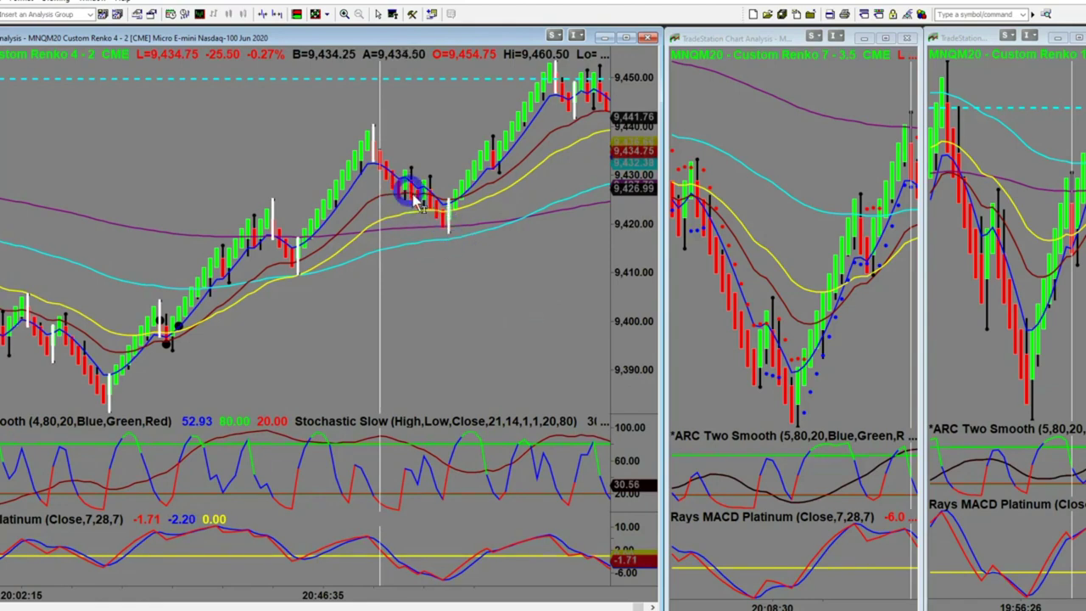
pyautogui.scroll(5, 512, 332)
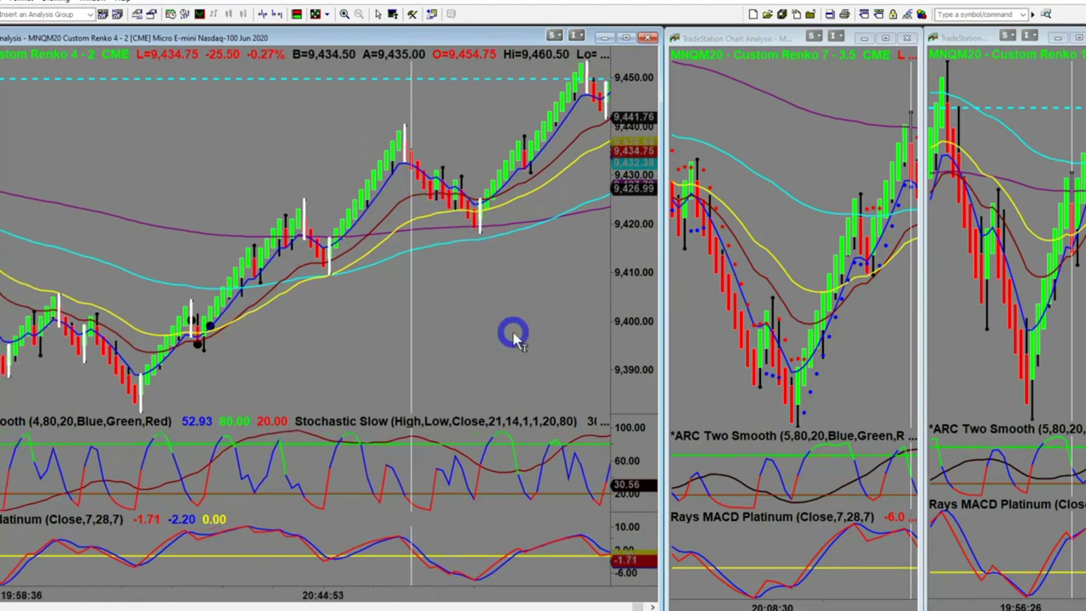
pyautogui.scroll(3, 514, 335)
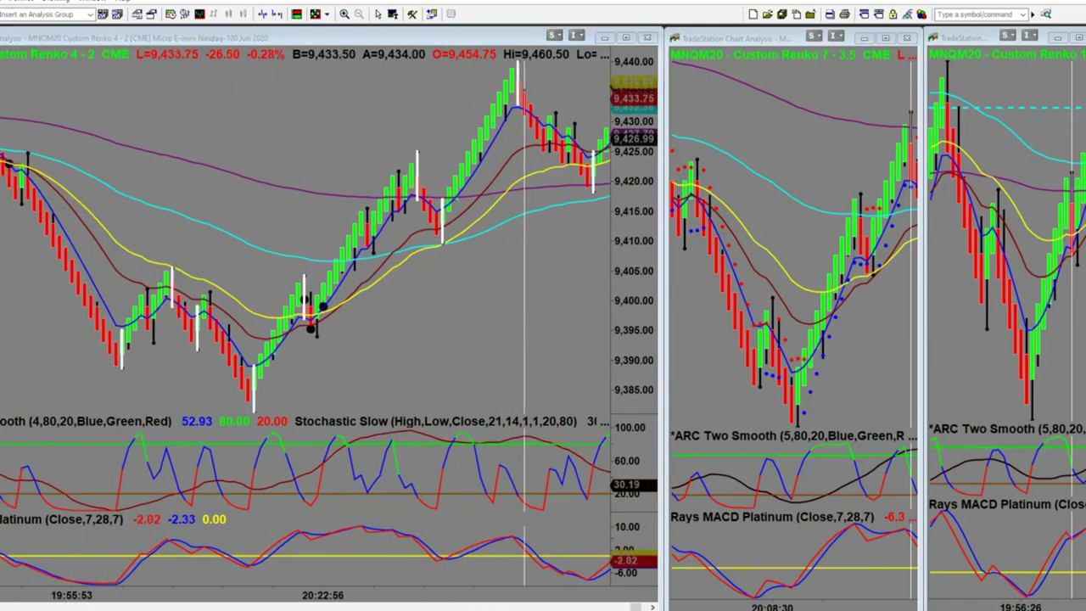
# Switch to the 'Exit Strategies-Taking Profits' PDF, read its exit methods and key questions in a smaller window, and return to TradeStation.
pyautogui.hotkey('alt', 'Tab')
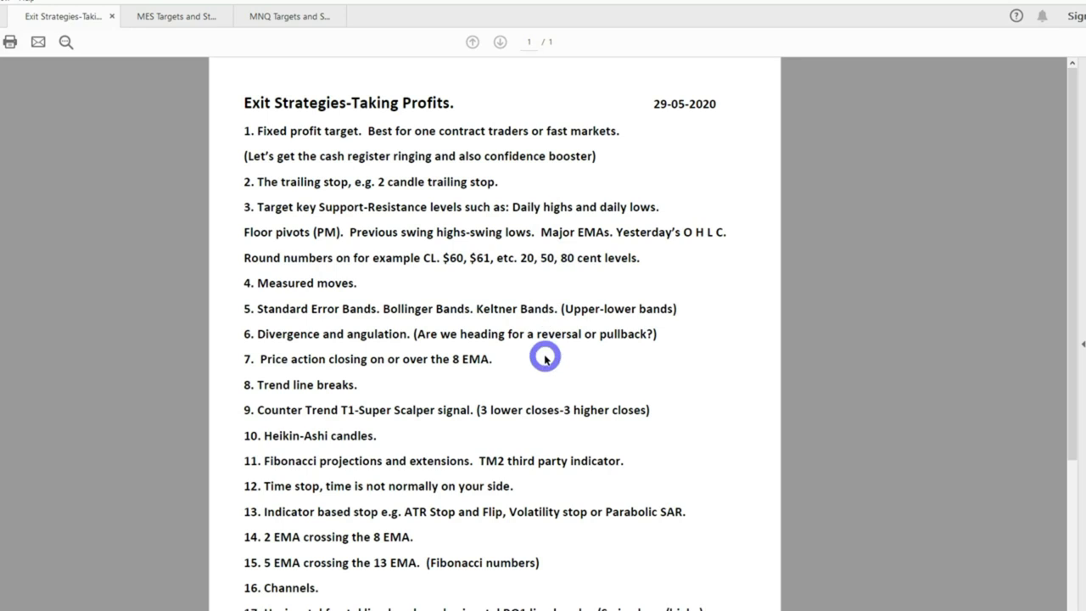
pyautogui.scroll(-5, 545, 359)
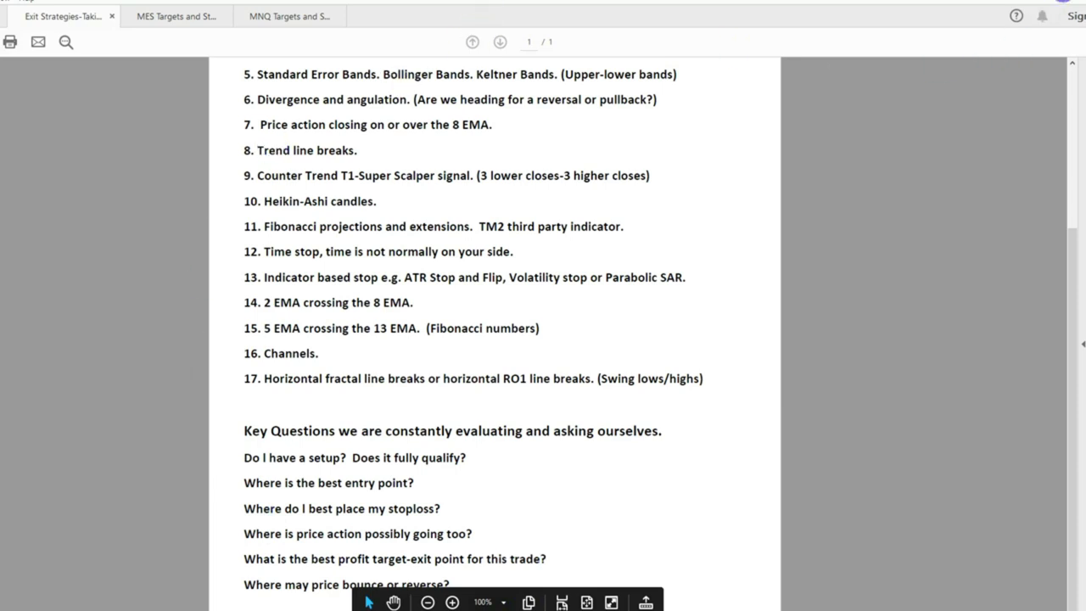
pyautogui.click(1062, 0)
pyautogui.moveTo(381, 75); pyautogui.dragTo(512, 0)
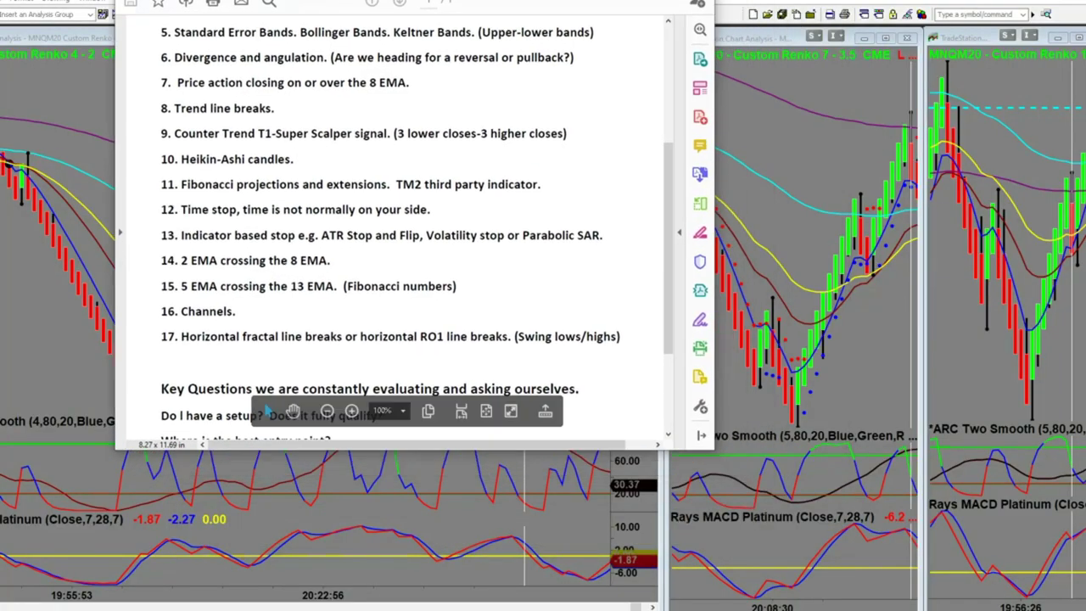
pyautogui.scroll(-3, 523, 303)
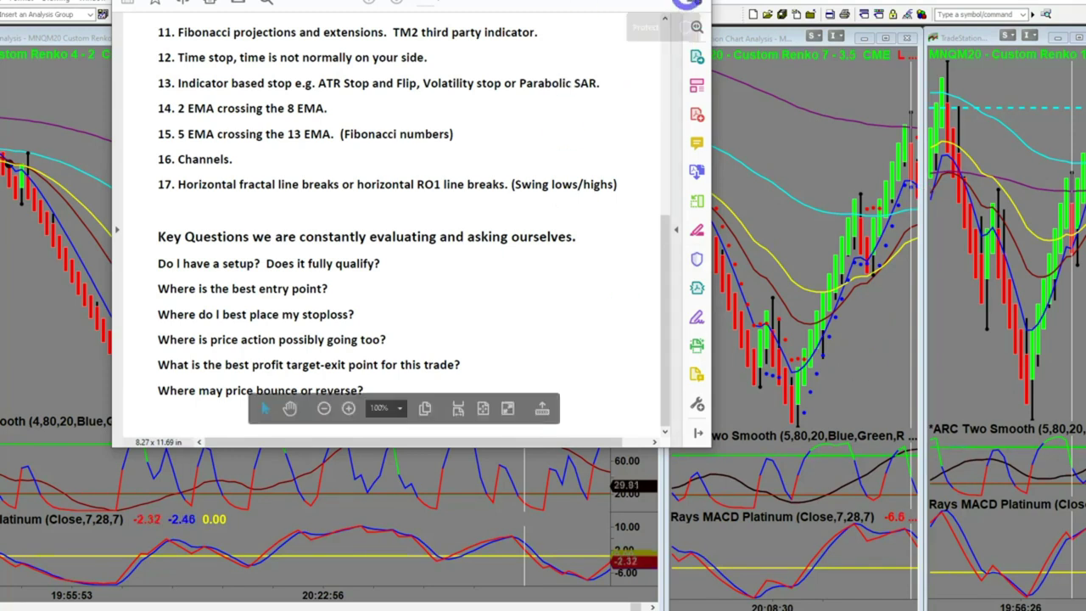
pyautogui.hotkey('alt', 'Tab')
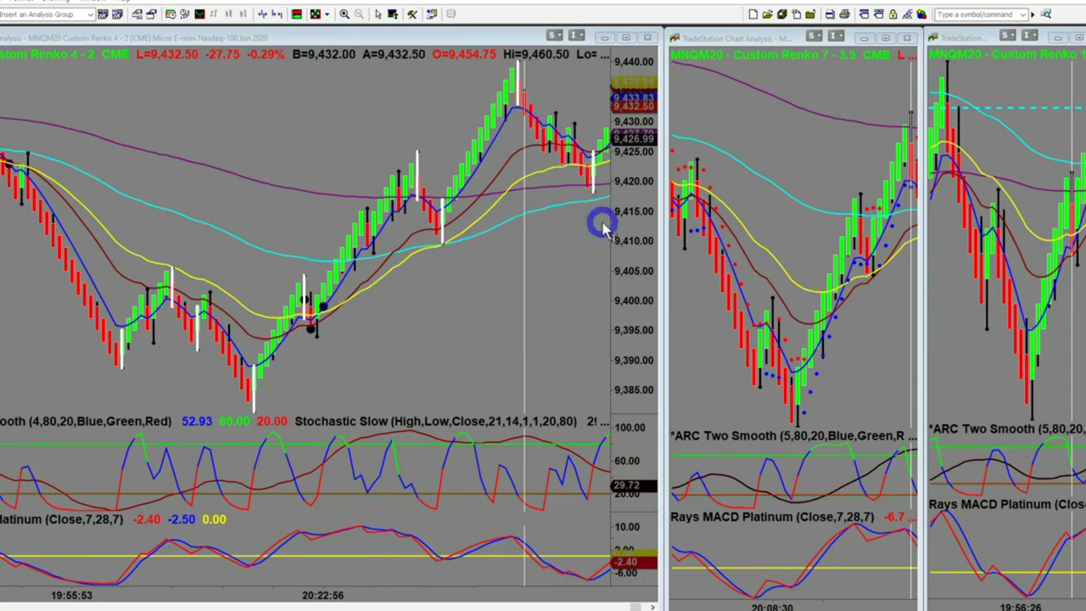
# Examine the 4 - 2 chart's 21:09 pullback low and following rally, and match that low on the 7 - 3.5 chart.
pyautogui.scroll(3, 586, 280)
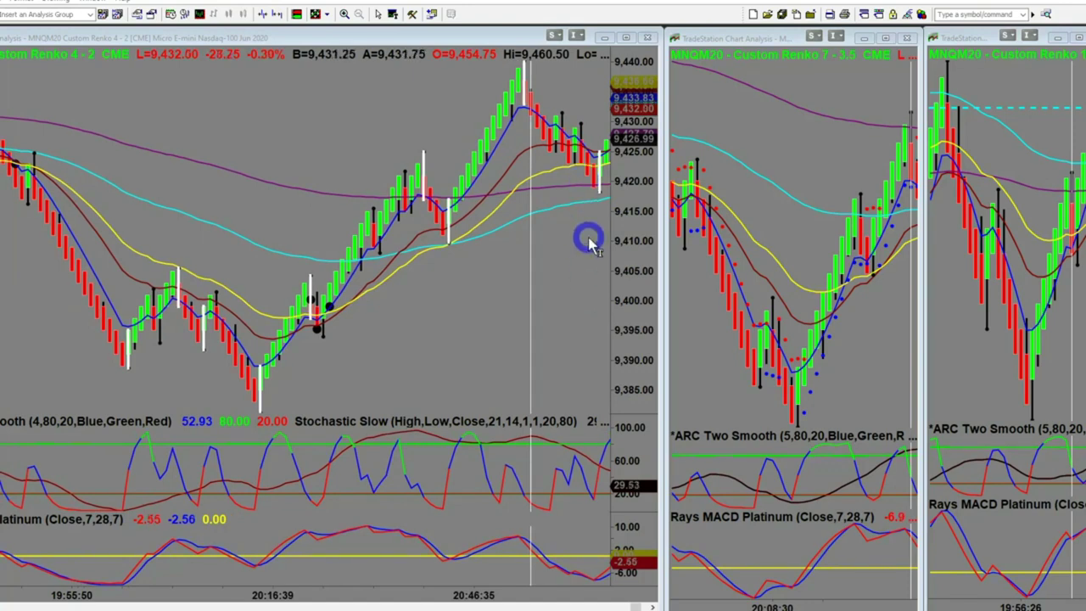
pyautogui.scroll(-10, 590, 244)
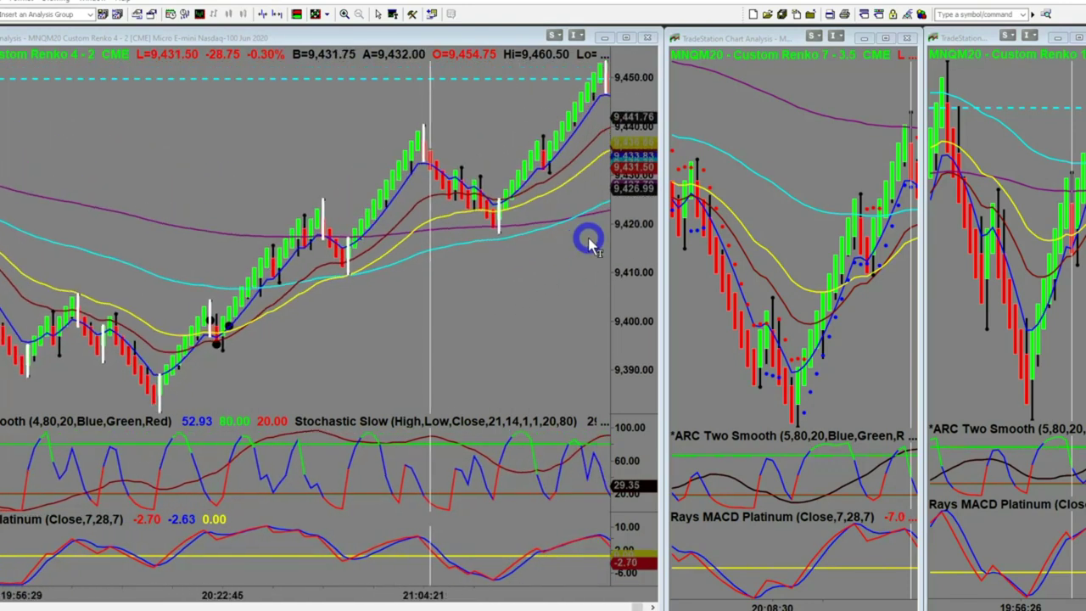
pyautogui.scroll(-5, 590, 243)
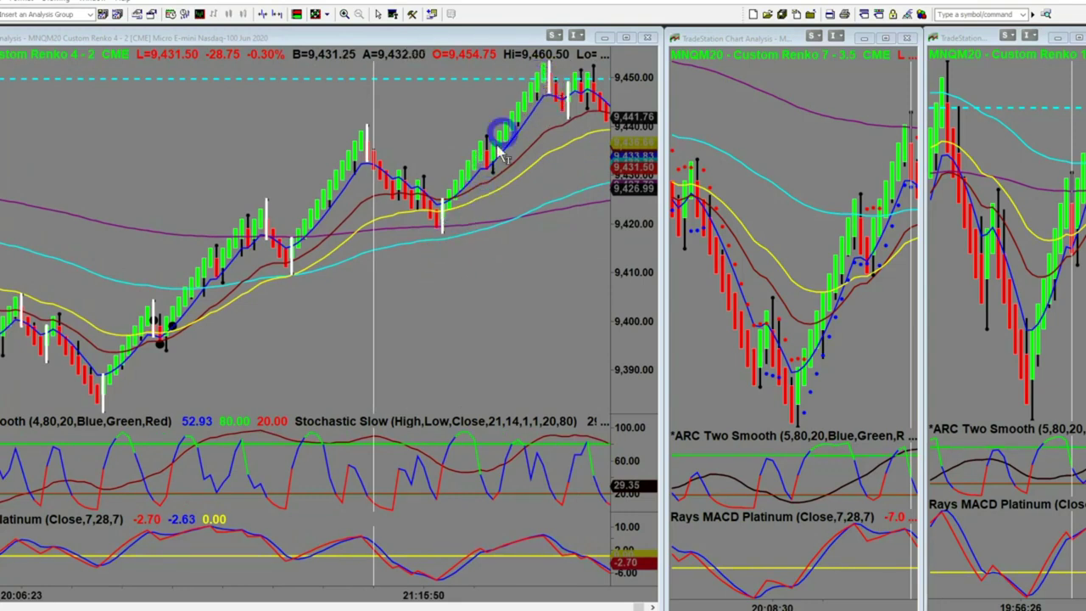
pyautogui.click(450, 289)
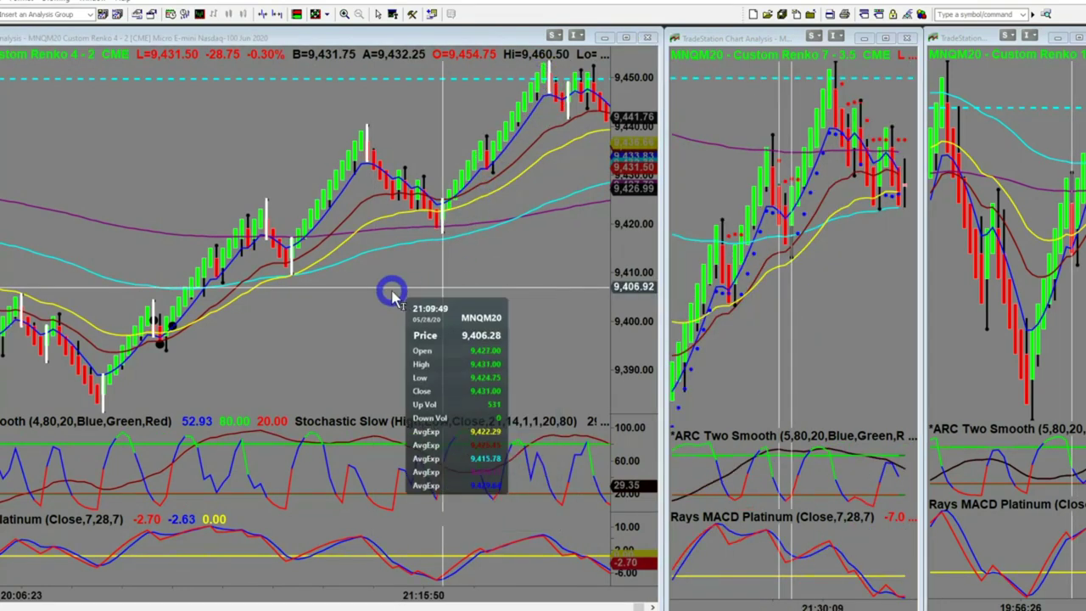
pyautogui.moveTo(454, 315); pyautogui.dragTo(449, 310)
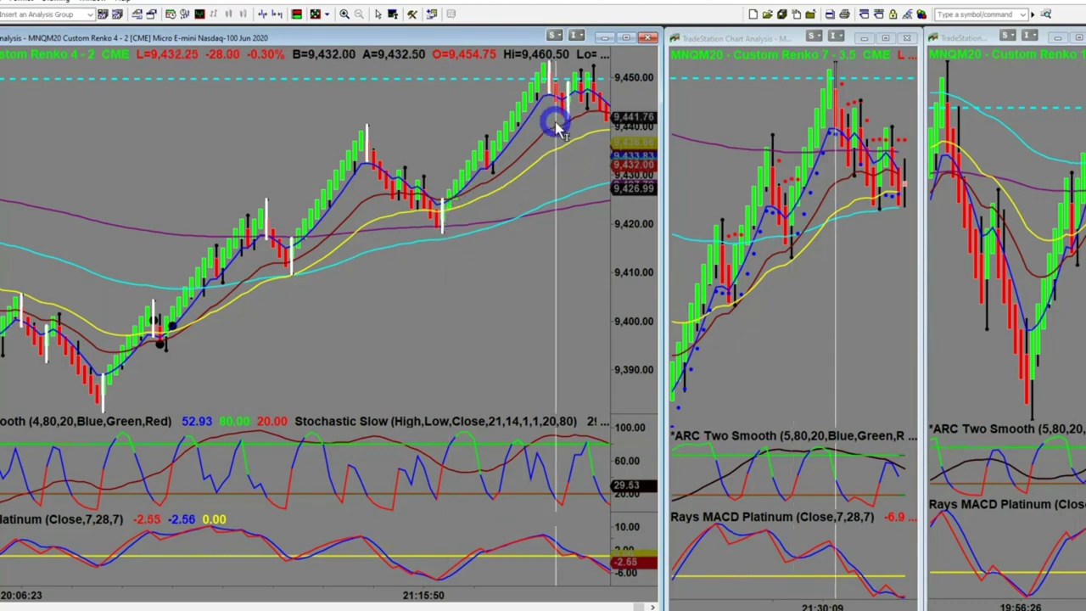
# Follow the 4 - 2 chart from the 21:30 high to the latest bars and compare the swing low near 22:58 with the 7 - 3.5 chart.
pyautogui.scroll(-3, 556, 126)
pyautogui.scroll(-4, 512, 100)
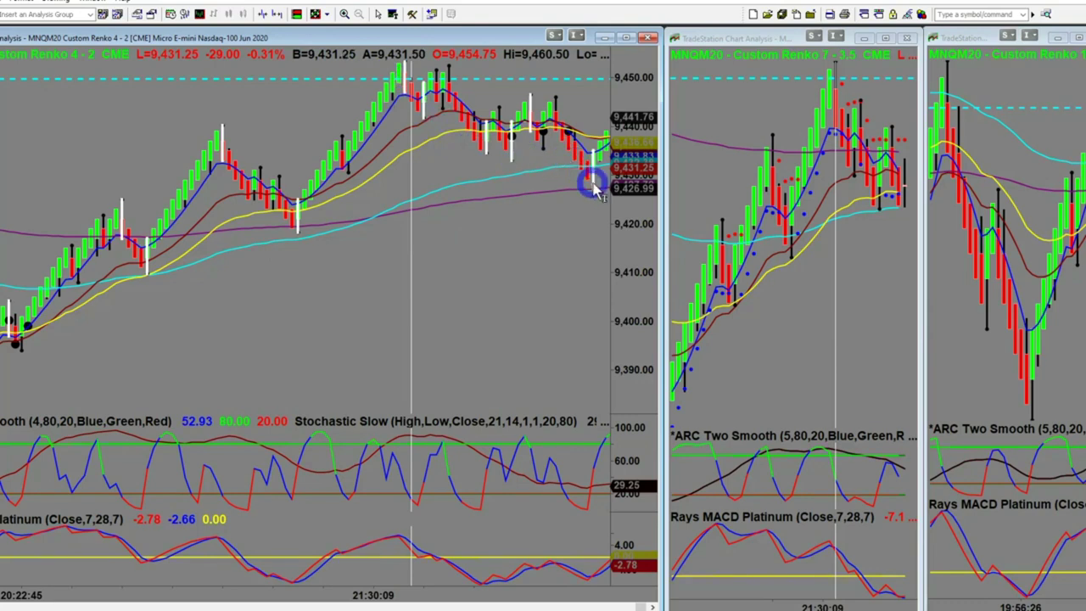
pyautogui.hscroll(3, 582, 268)
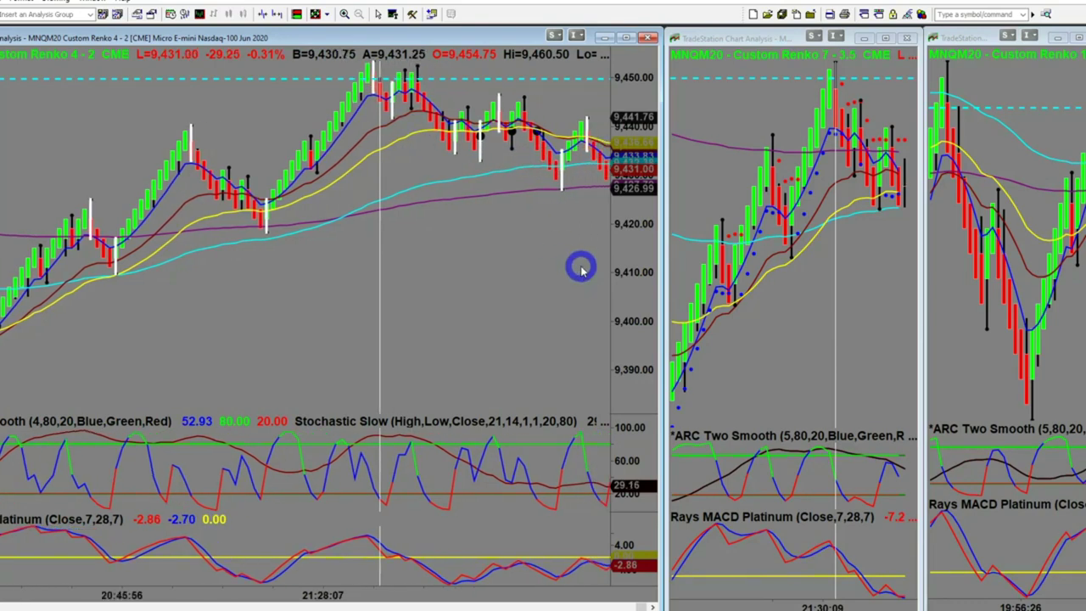
pyautogui.hscroll(3, 582, 268)
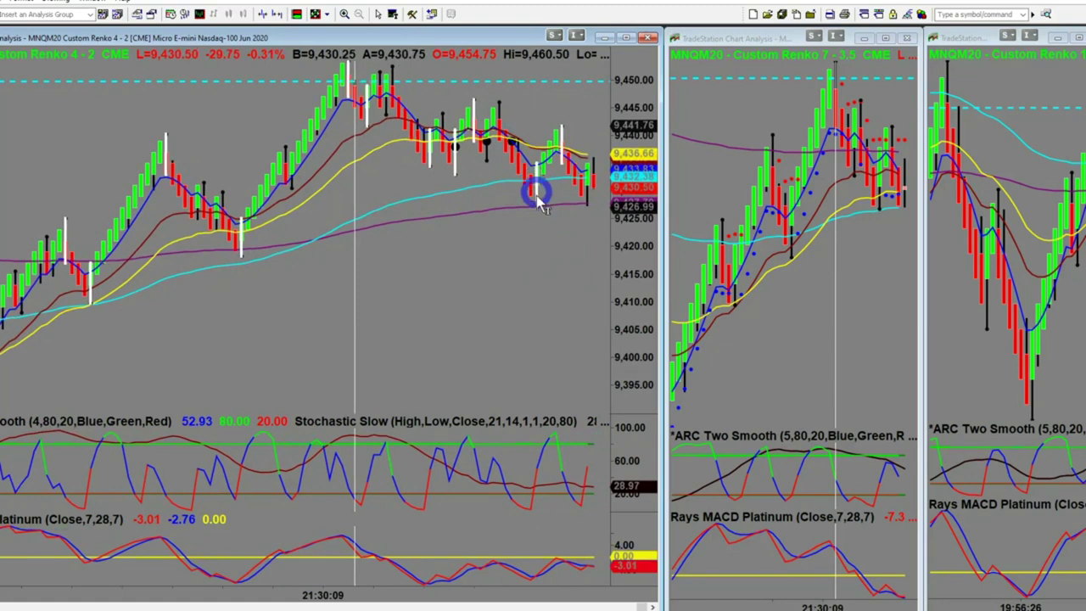
pyautogui.moveTo(542, 227)
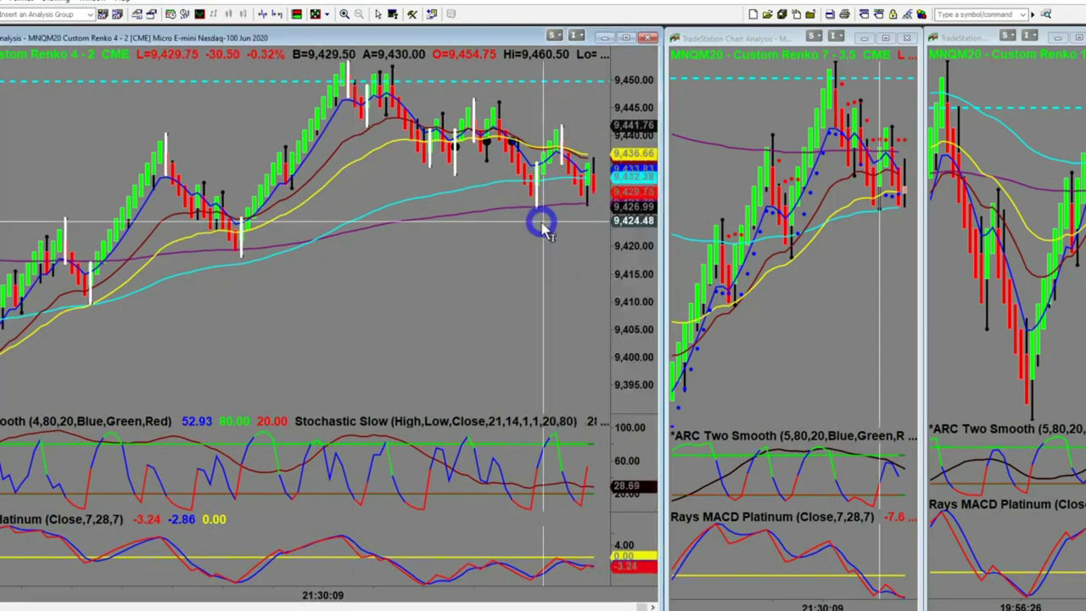
pyautogui.moveTo(357, 407); pyautogui.dragTo(589, 174)
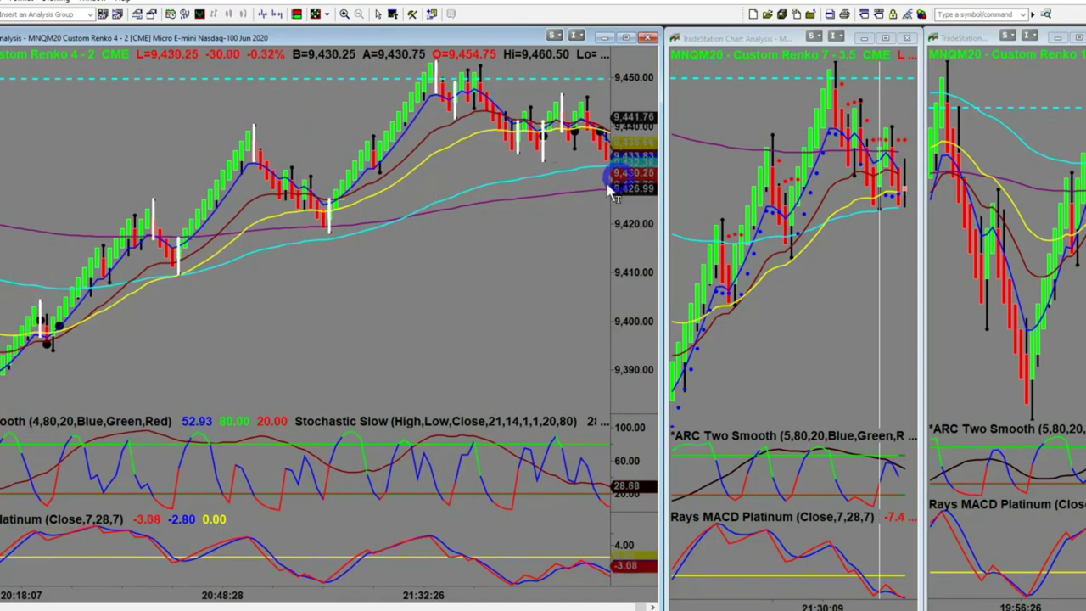
# Maximize the 4 - 2 chart and go back through the evening swings to the +7+ setup.
pyautogui.click(626, 39)
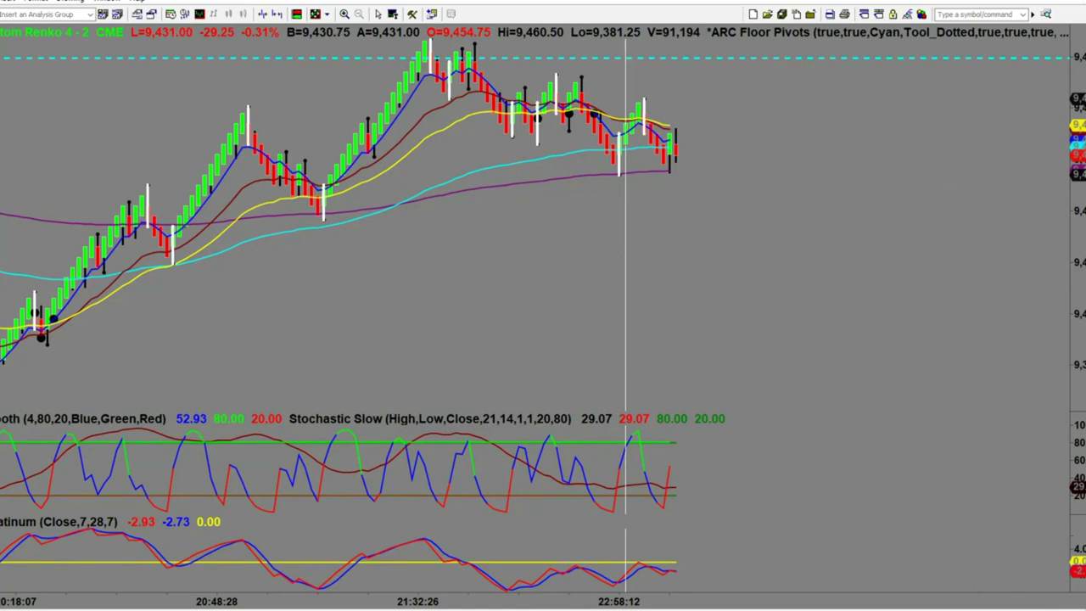
pyautogui.moveTo(626, 255); pyautogui.dragTo(1044, 254)
pyautogui.hscroll(-10, 543, 224)
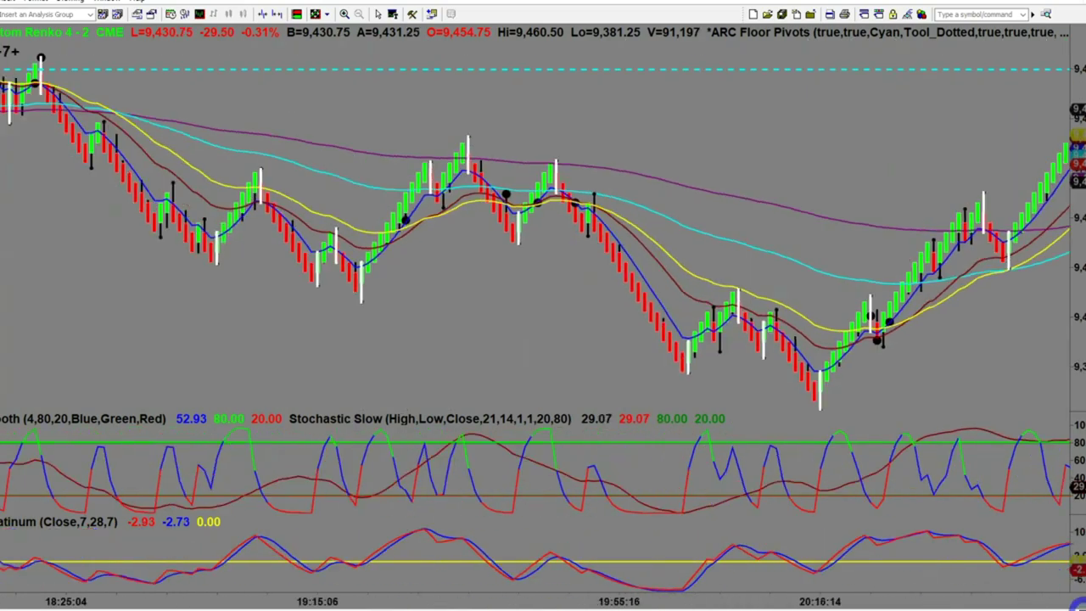
# Go back to the 14:40 +7+ setup on the 4 - 2 chart and follow the swings forward through the 14:55 setups to about 15:00.
pyautogui.hscroll(-10, 1034, 604)
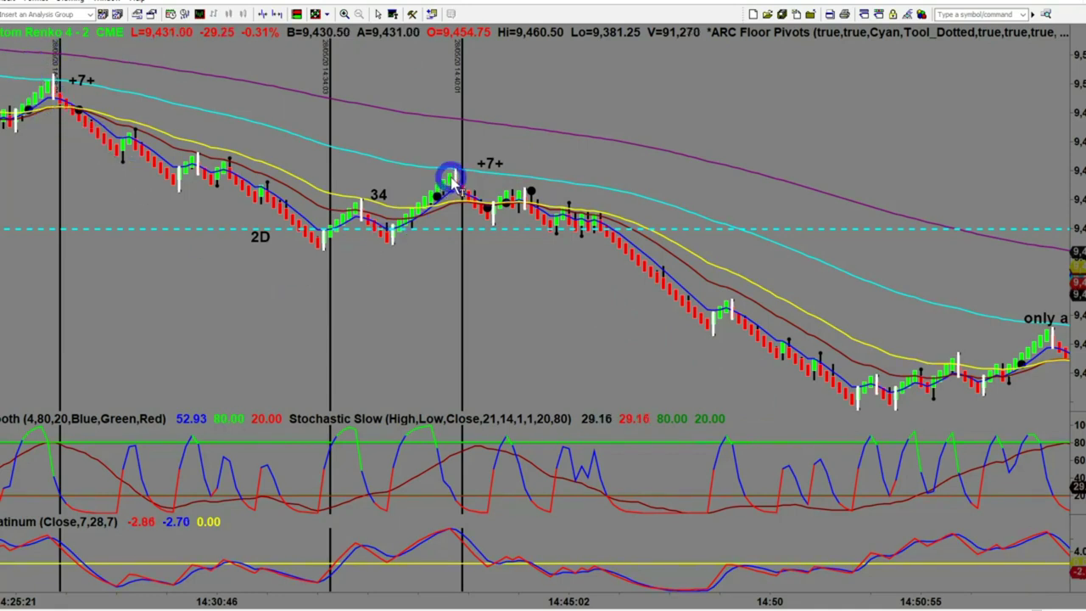
pyautogui.scroll(-3, 512, 247)
pyautogui.scroll(-6, 524, 323)
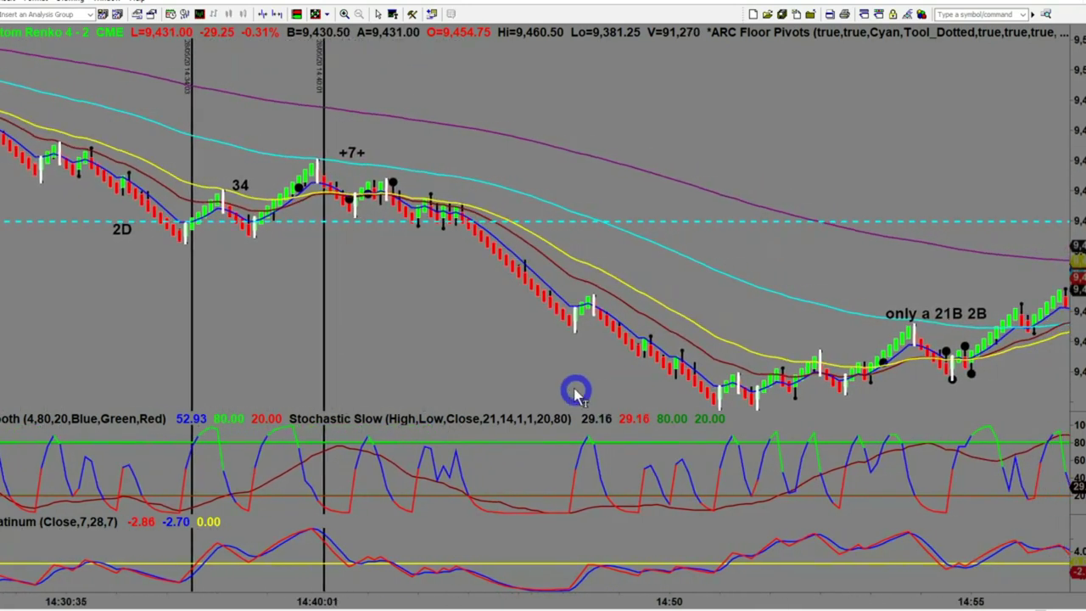
pyautogui.scroll(-8, 867, 331)
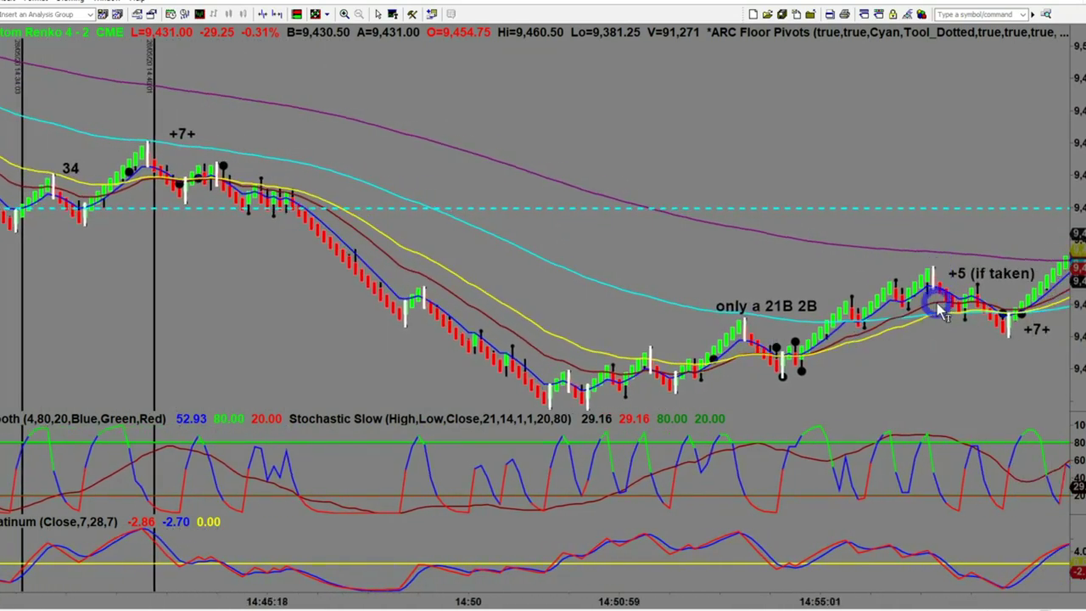
pyautogui.scroll(-4, 917, 316)
pyautogui.scroll(-5, 901, 388)
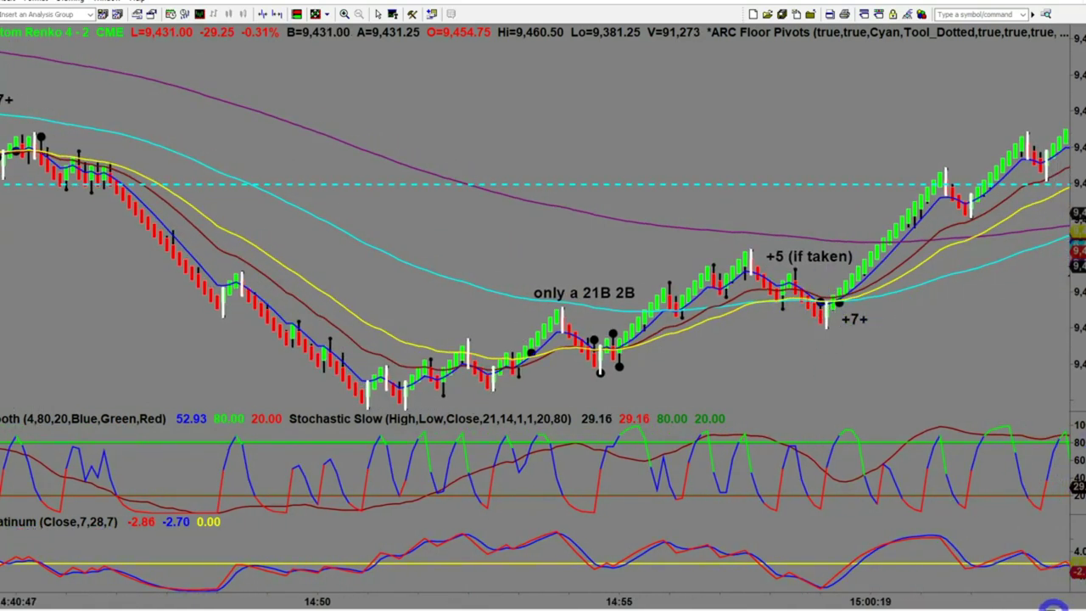
# Go back through the 4 - 2 chart's marked setups from the early afternoon to the morning +7+ near 09:34.
pyautogui.scroll(15, 1044, 604)
pyautogui.scroll(15, 1026, 603)
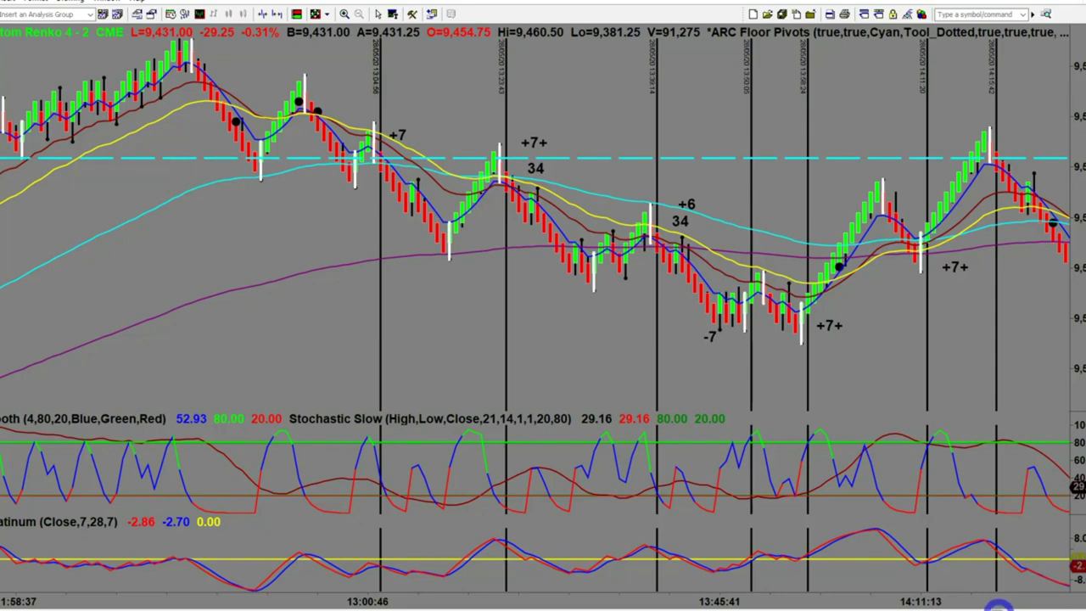
pyautogui.scroll(3, 993, 604)
pyautogui.scroll(20, 988, 604)
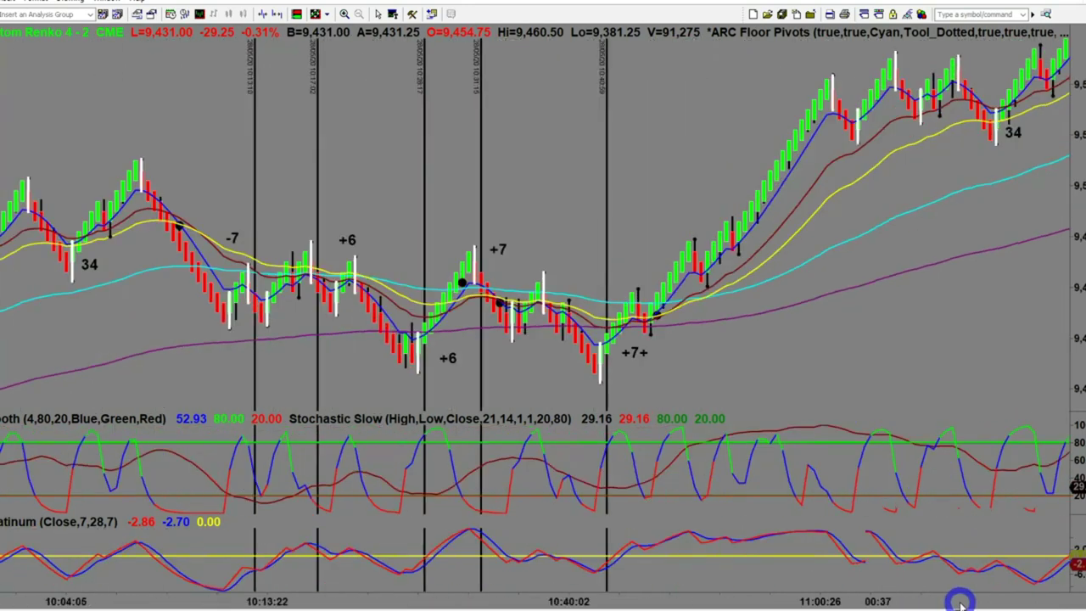
pyautogui.scroll(4, 954, 600)
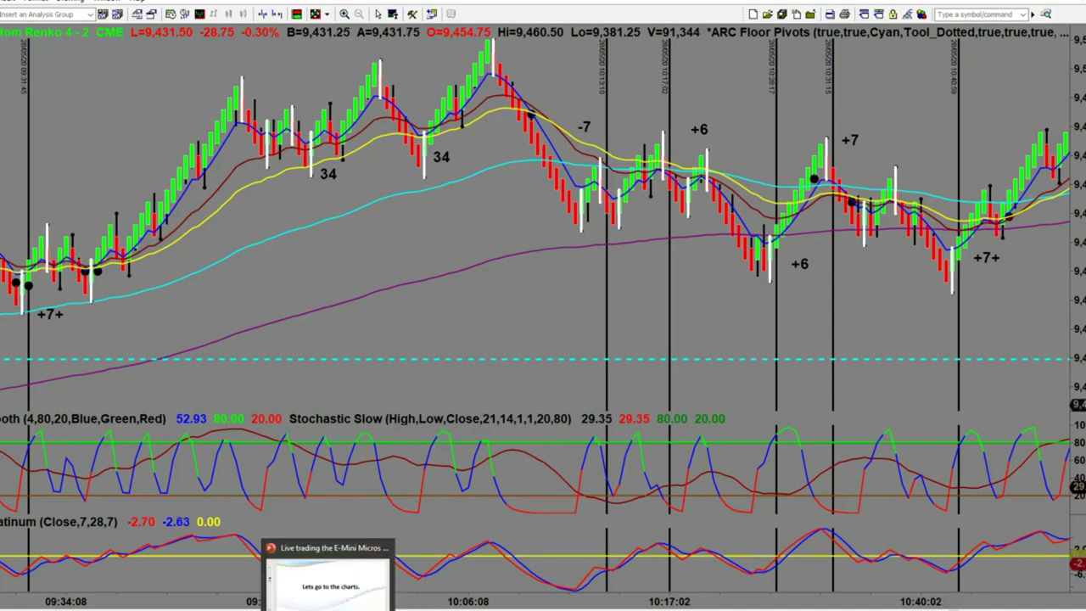
# Switch to the 'Live trading the E-Mini Micros' presentation in PowerPoint and show its 'Lets go to the charts.' slide.
pyautogui.click(302, 581)
pyautogui.click(24, 531)
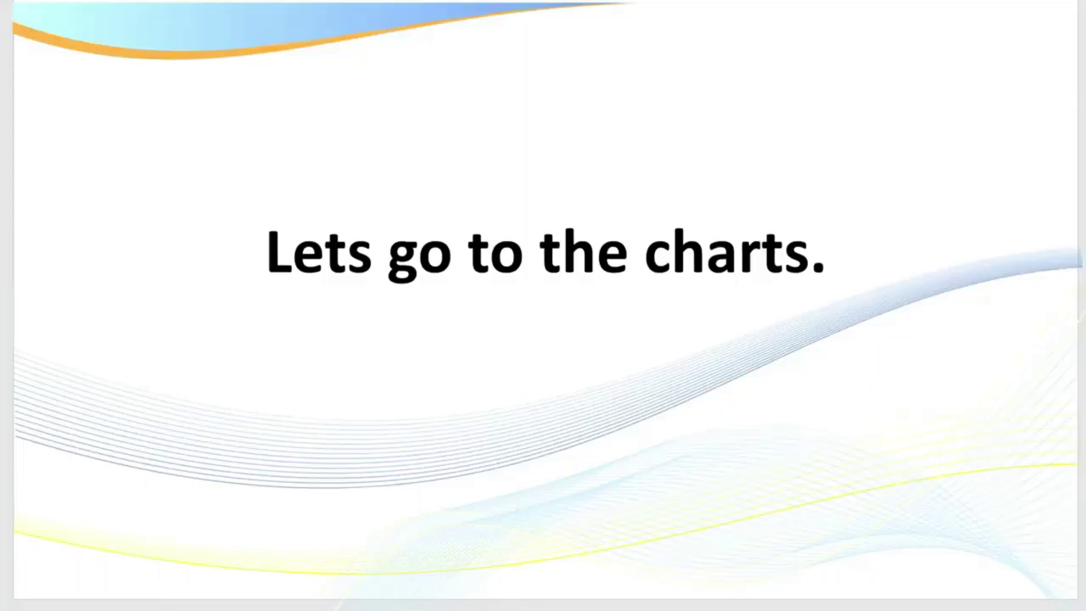